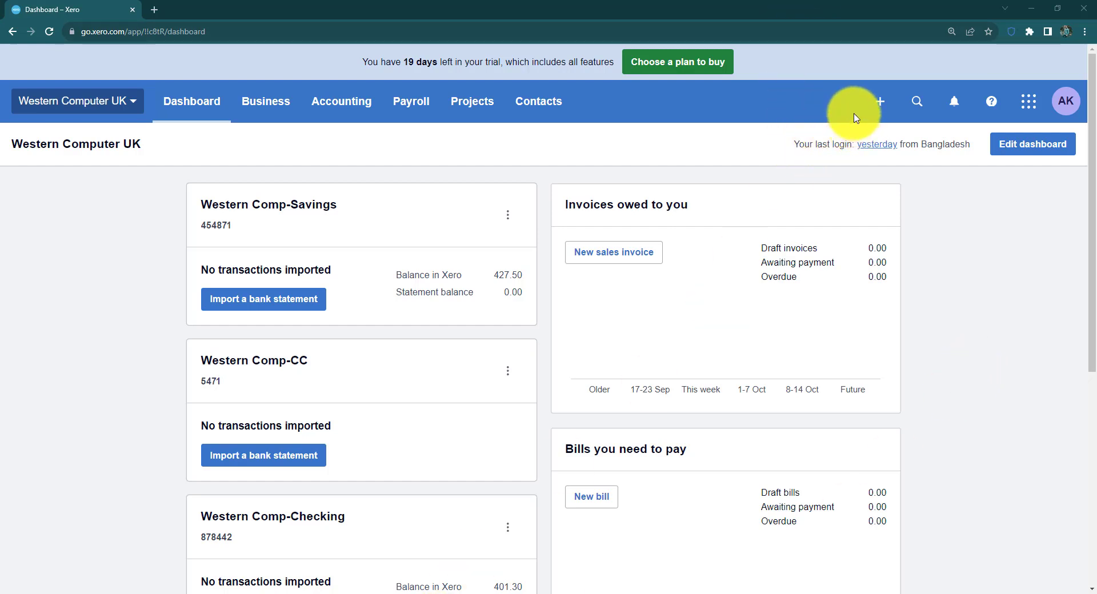
# - Start a new receive money transaction paid into the Western Comp-CC bank account
pyautogui.click(877, 102)
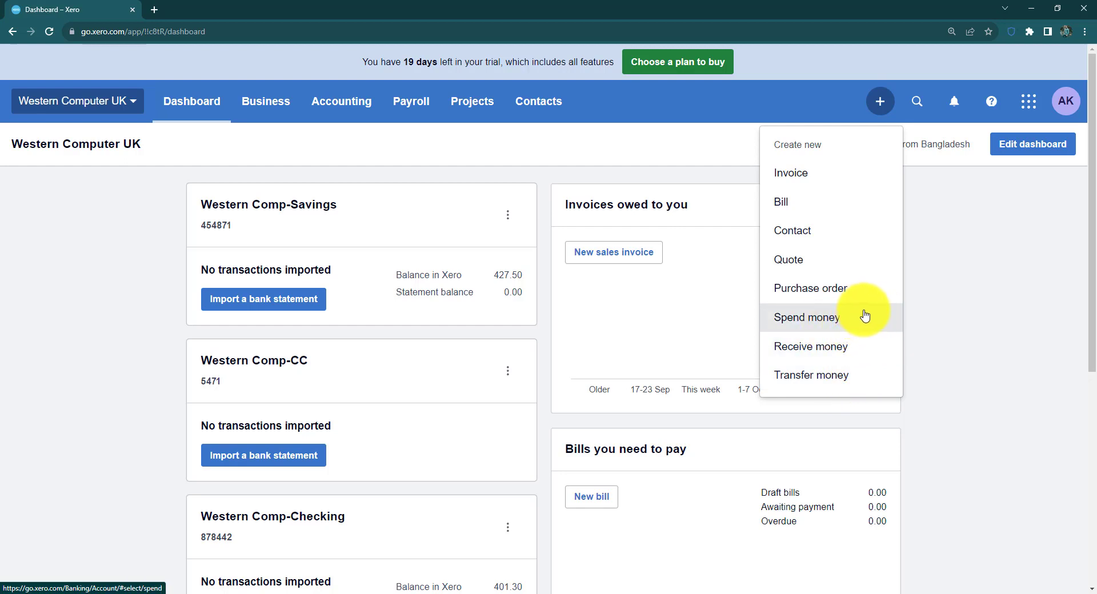
pyautogui.click(970, 236)
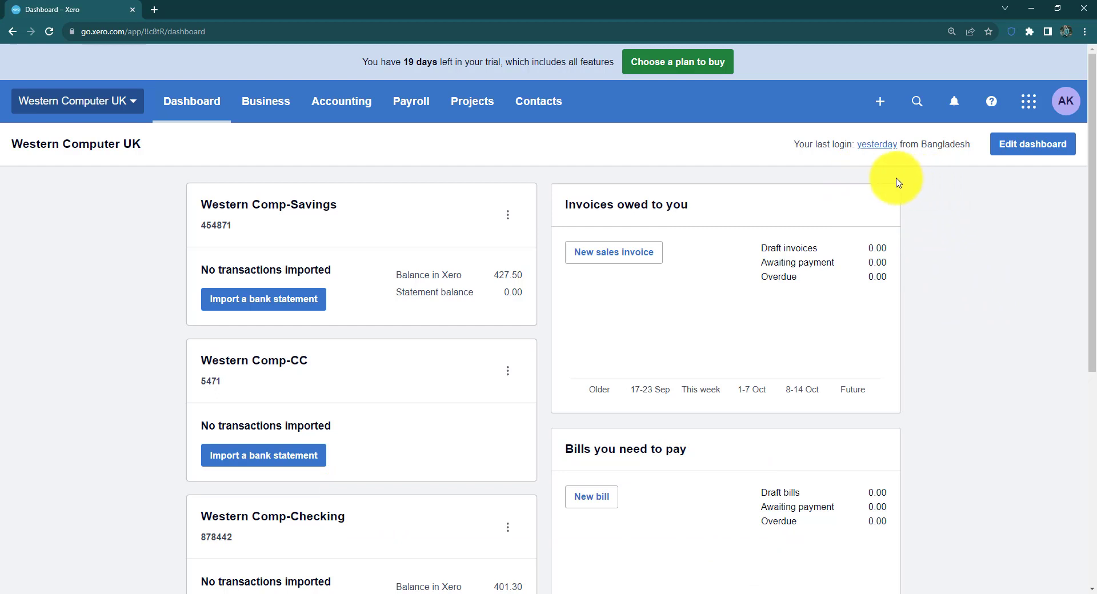
pyautogui.click(879, 101)
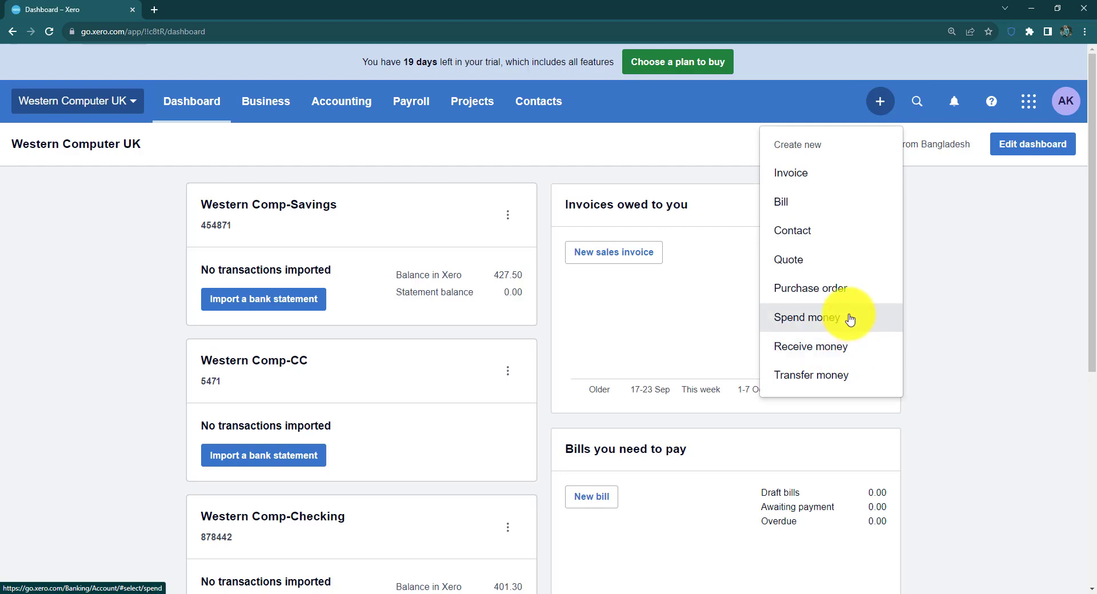
pyautogui.click(812, 346)
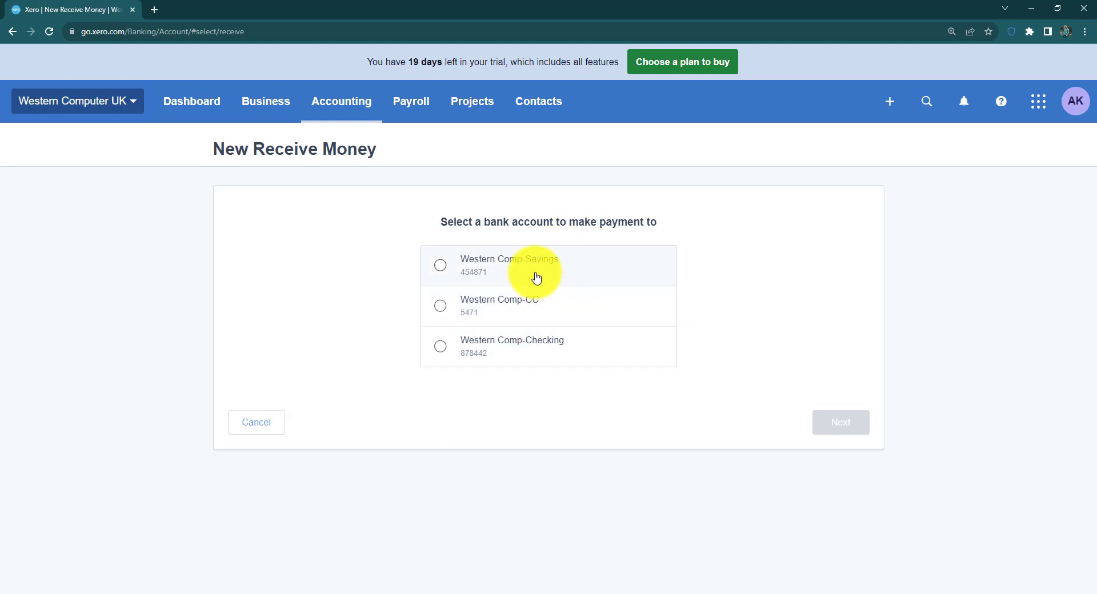
pyautogui.click(480, 307)
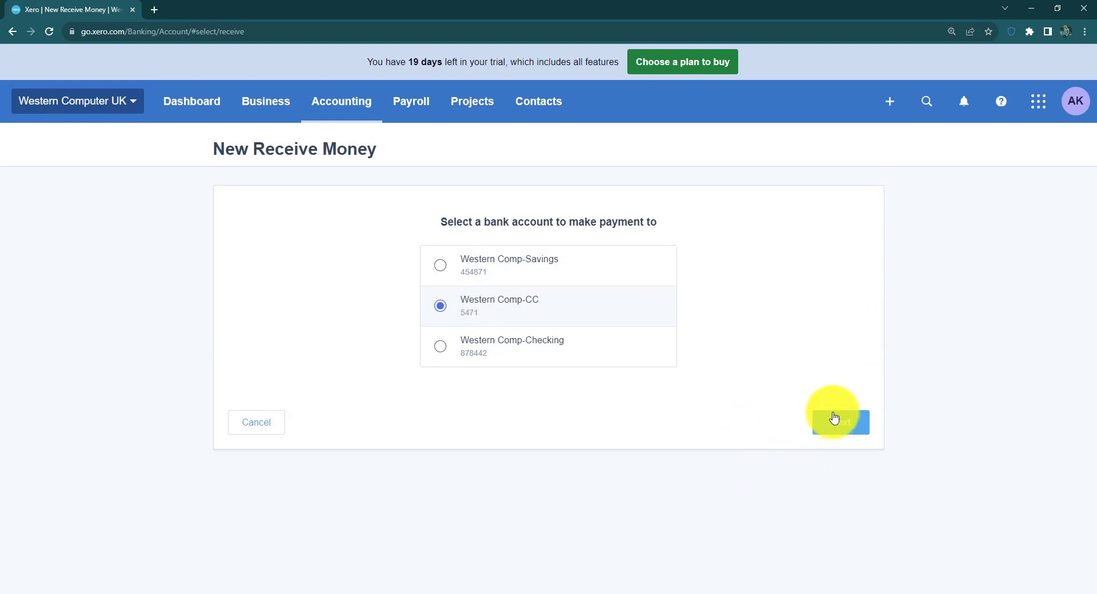
pyautogui.click(854, 427)
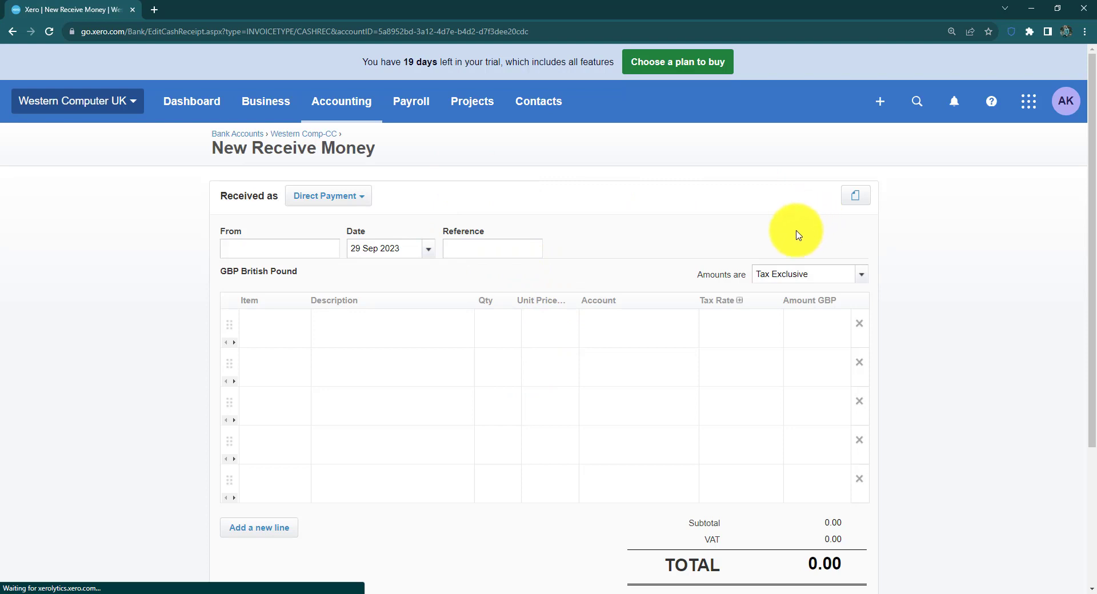
pyautogui.moveTo(1091, 158)
pyautogui.mouseDown()
pyautogui.moveTo(1090, 203)
pyautogui.moveTo(1091, 160)
pyautogui.mouseUp()
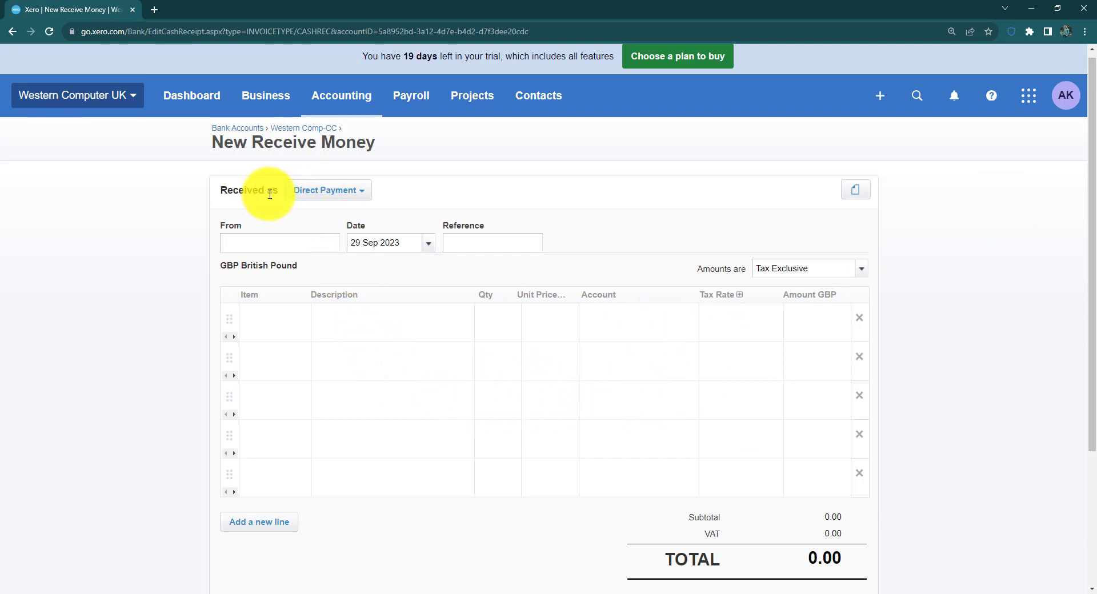
pyautogui.click(359, 198)
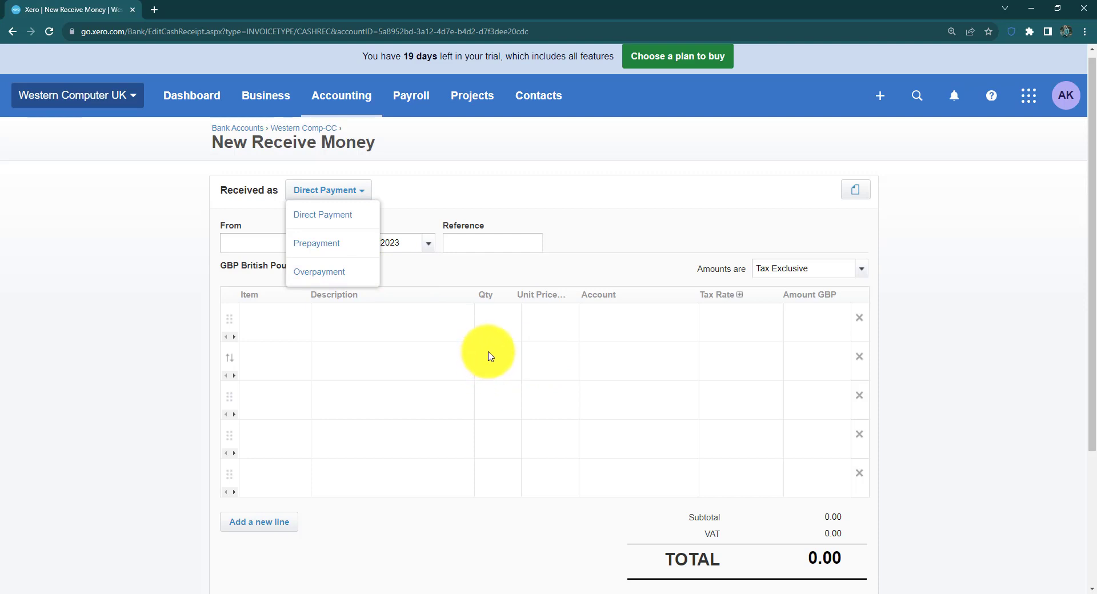
pyautogui.scroll(1, 531, 315)
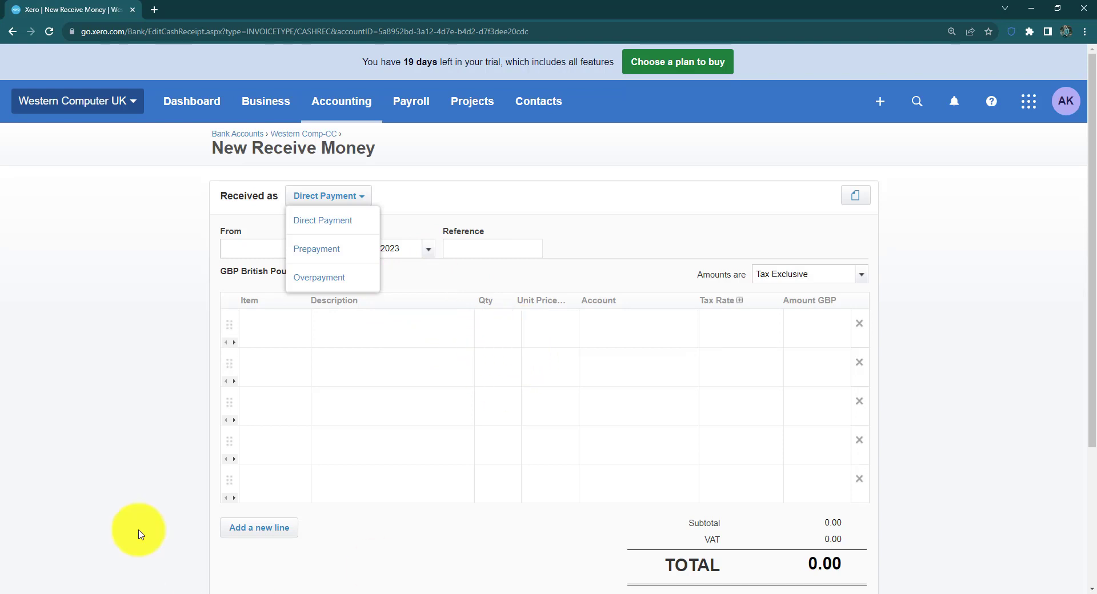
pyautogui.click(191, 329)
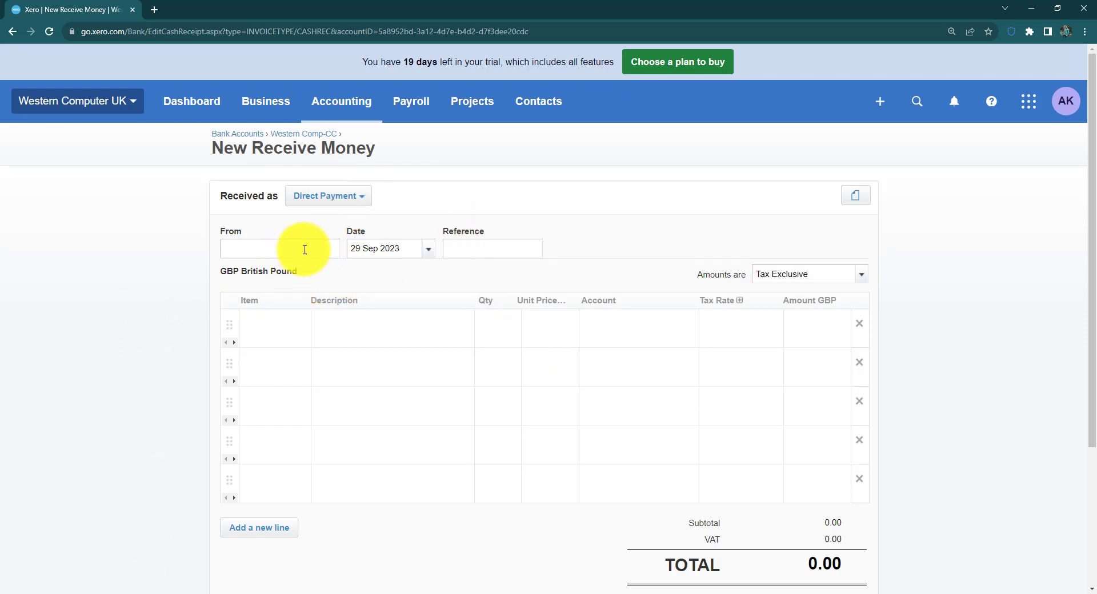
# - Enter the existing contact as the payer of the direct payment and date the transaction 1 Feb 2022
pyautogui.write('Nic')
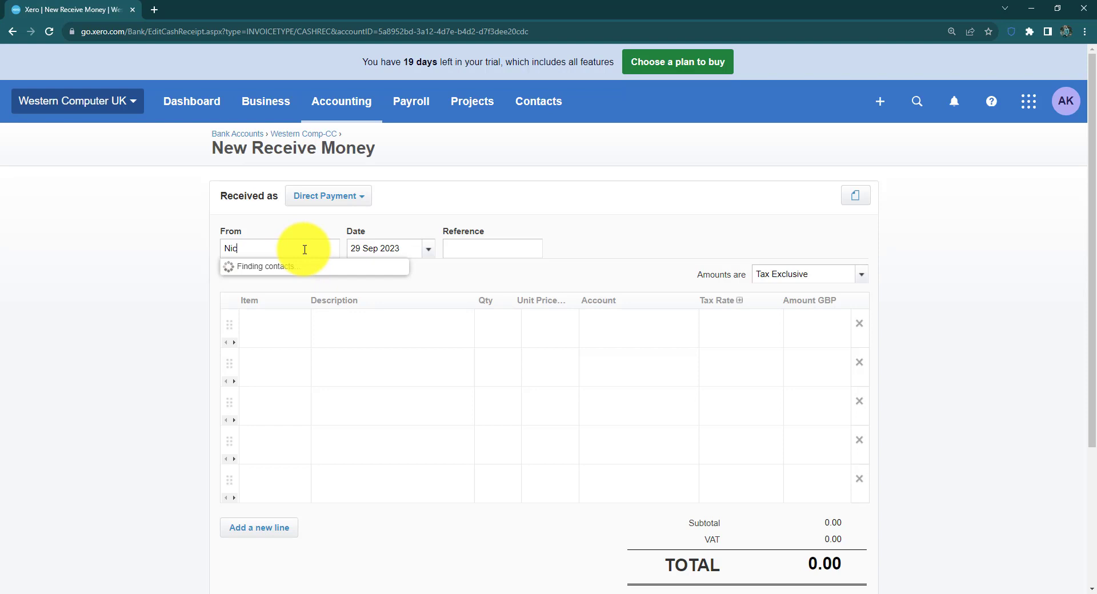
pyautogui.click(306, 285)
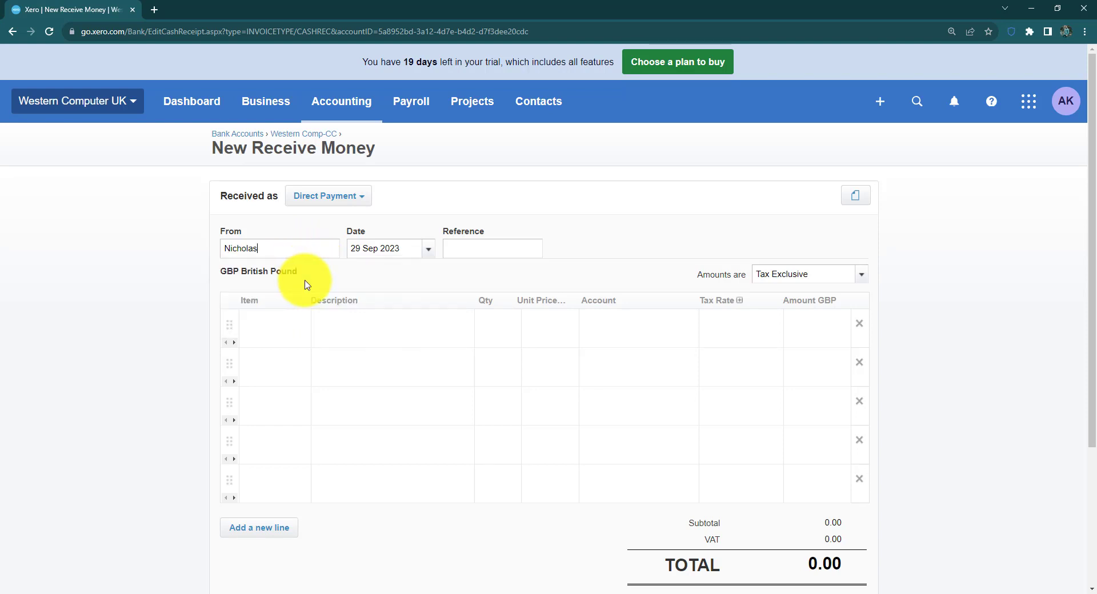
pyautogui.click(429, 251)
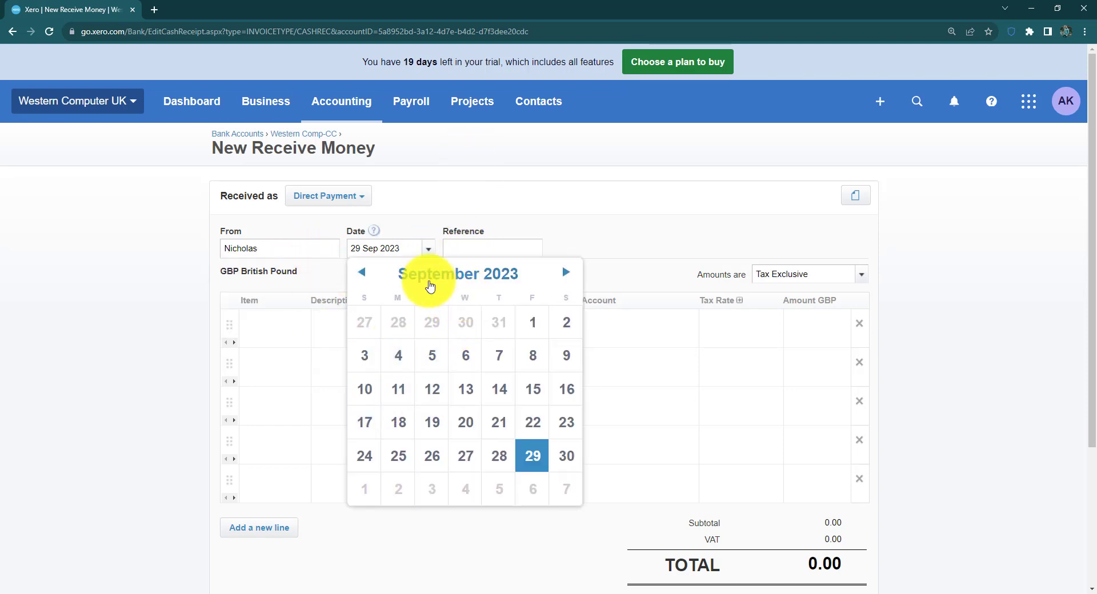
pyautogui.click(426, 280)
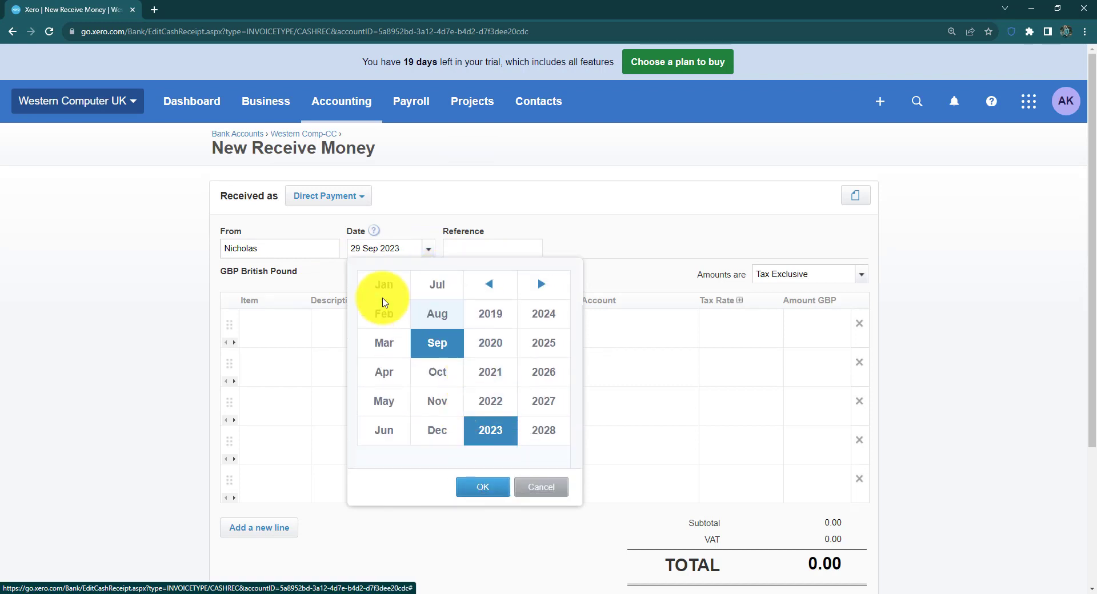
pyautogui.click(384, 314)
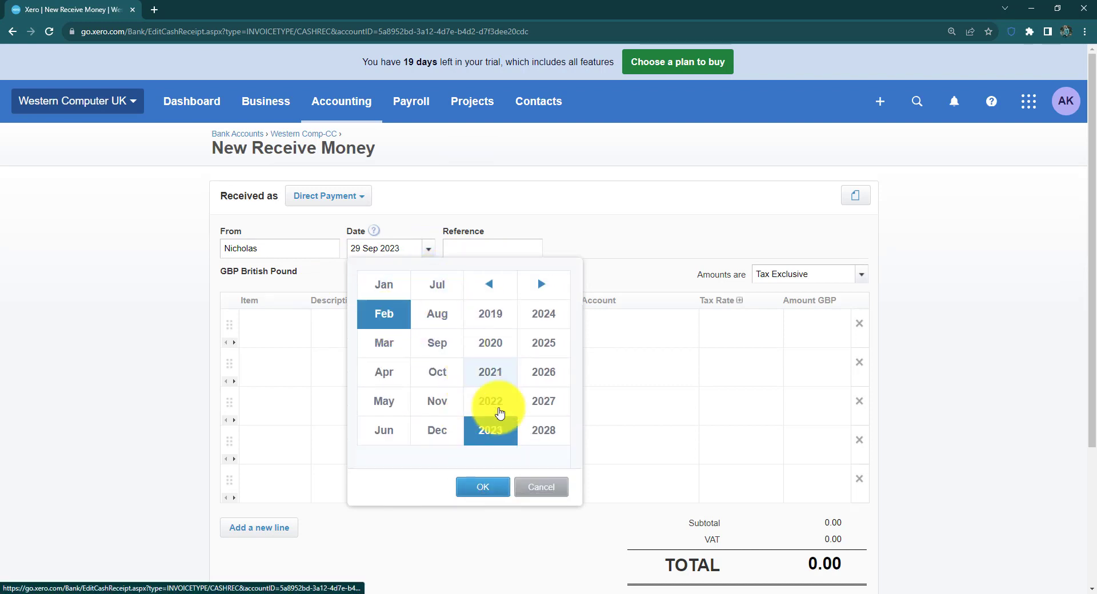
pyautogui.click(500, 411)
pyautogui.click(488, 486)
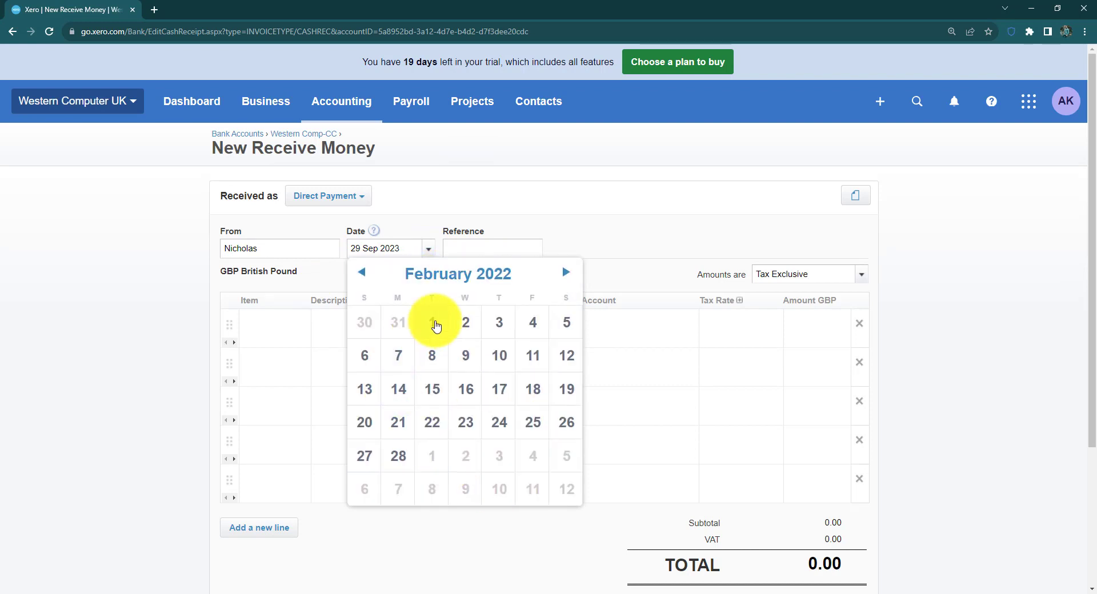
pyautogui.click(436, 326)
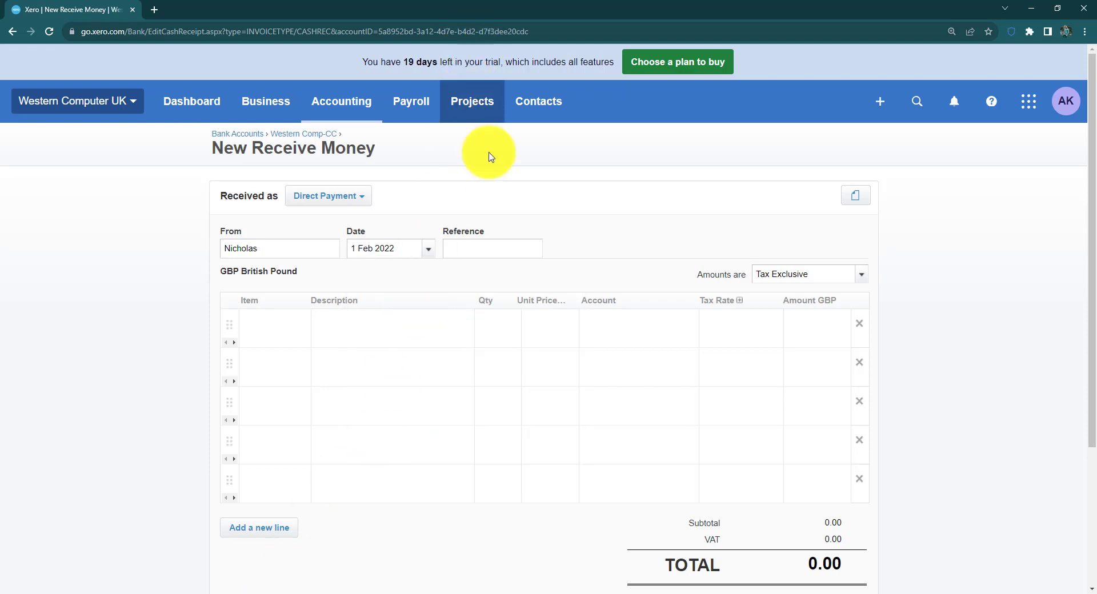
# - Add the items 1000: Mouse and 1001: Laser Printer as the first two lines and delete two empty lines
pyautogui.click(271, 325)
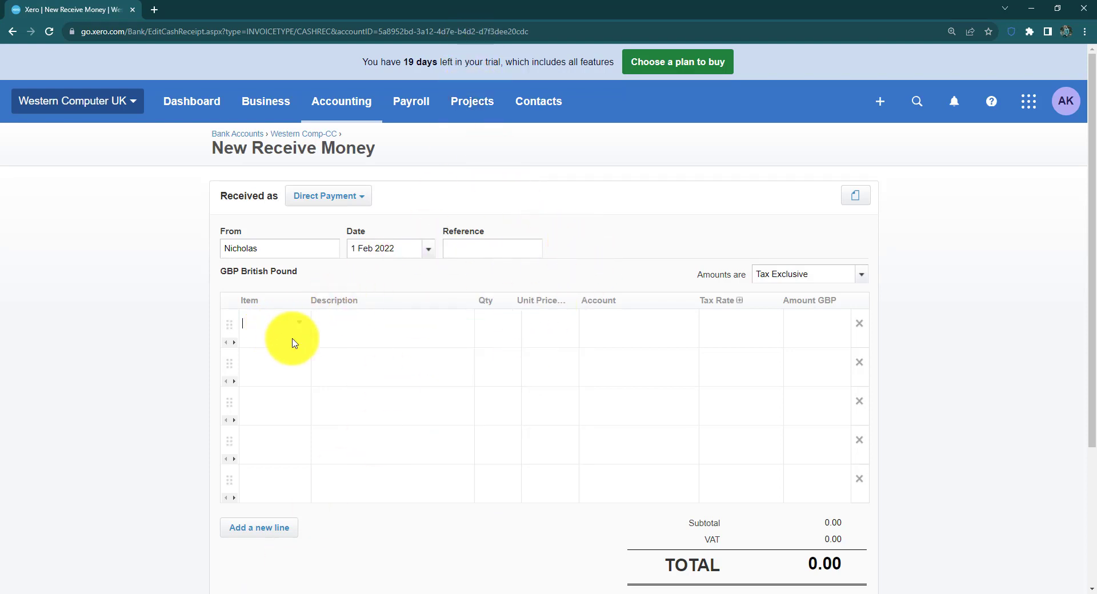
pyautogui.click(300, 323)
pyautogui.click(291, 410)
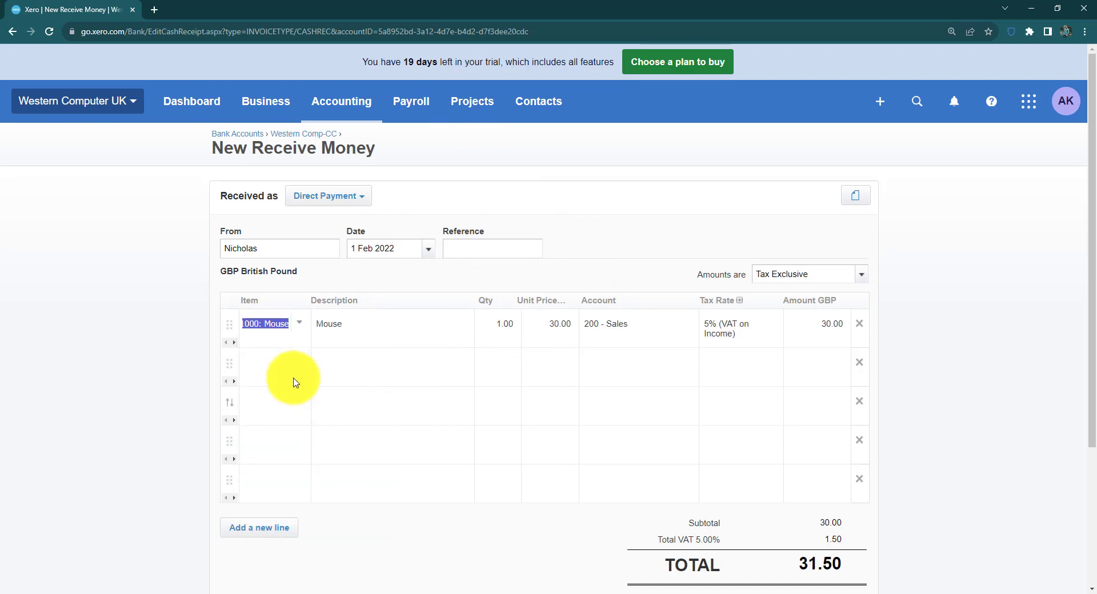
pyautogui.click(297, 370)
pyautogui.click(287, 474)
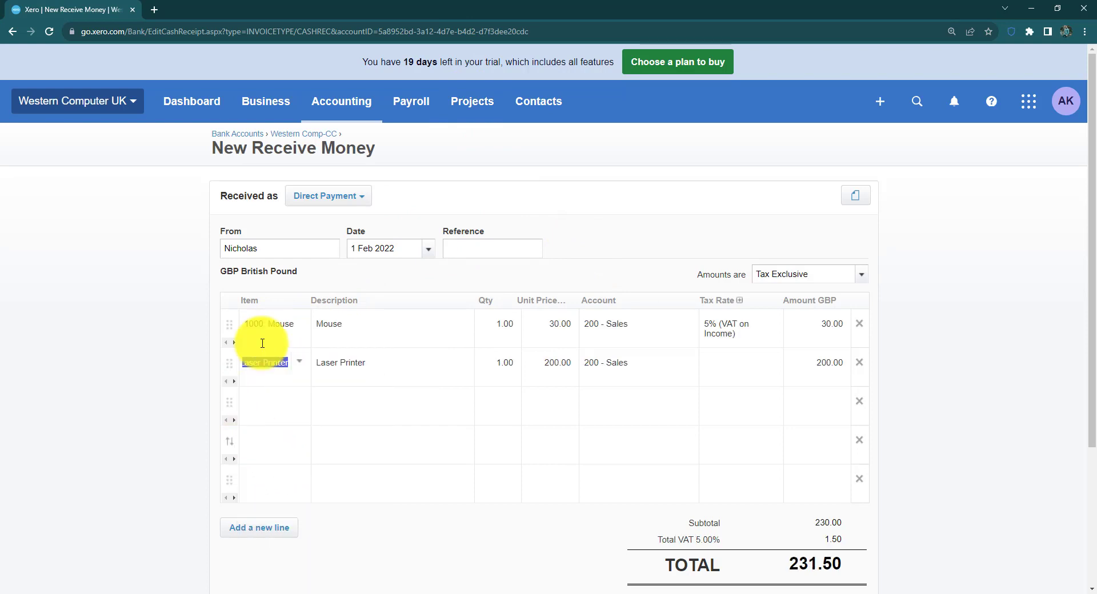
pyautogui.click(860, 413)
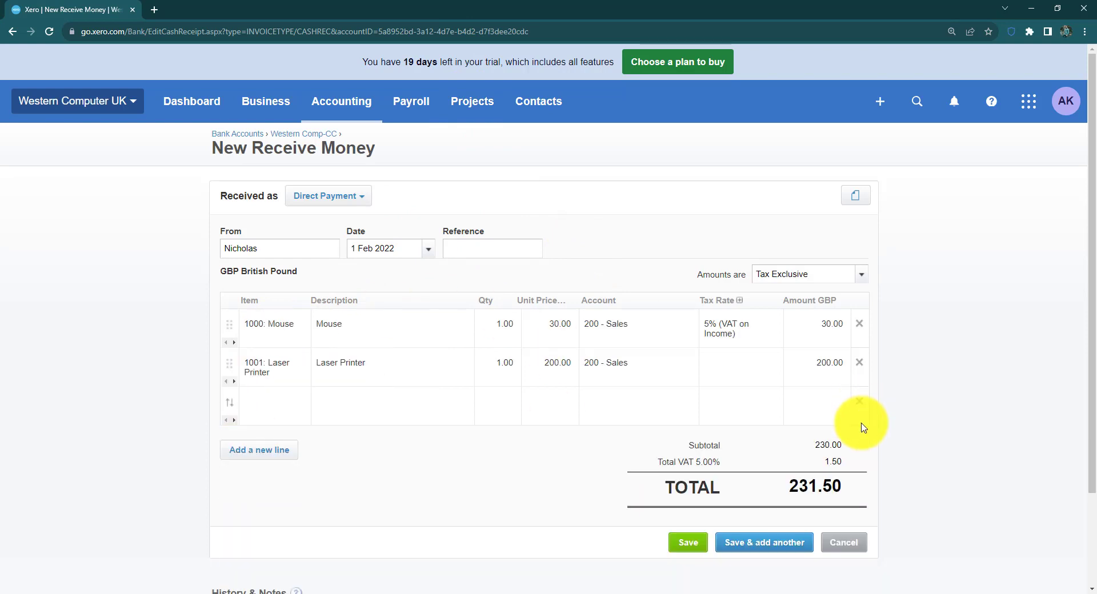
# - Set the tax rate of the mouse and laser printer lines to No VAT and delete the remaining empty line
pyautogui.click(766, 325)
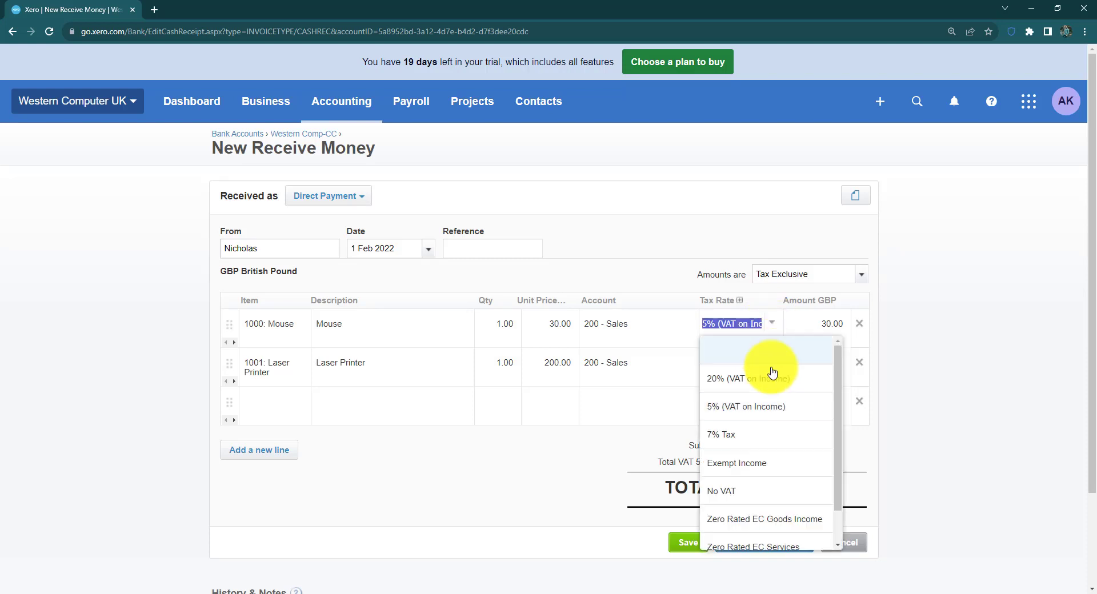
pyautogui.click(760, 490)
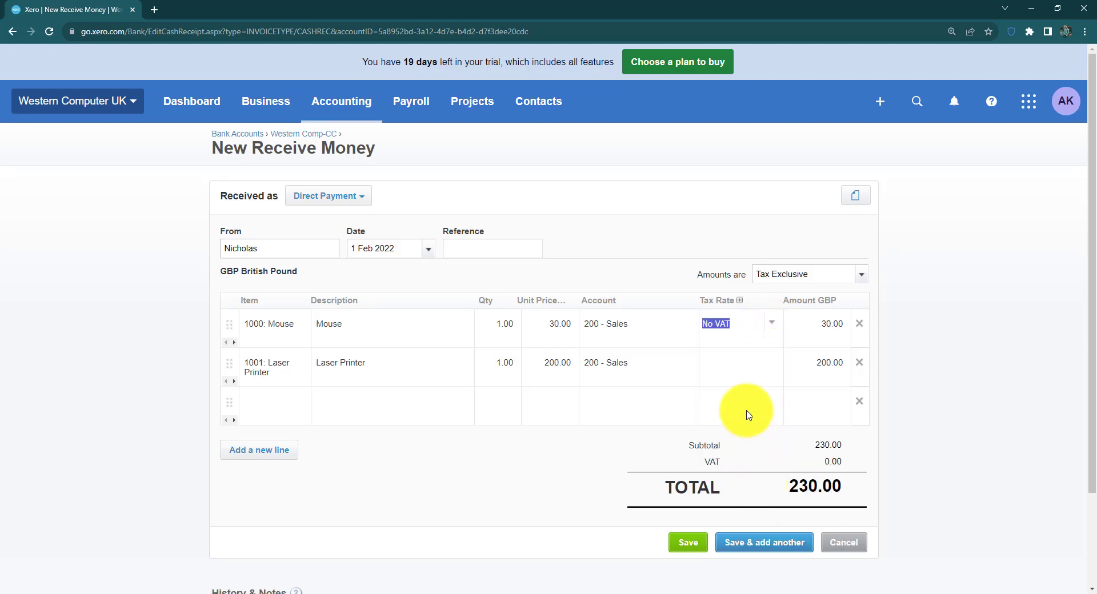
pyautogui.click(777, 366)
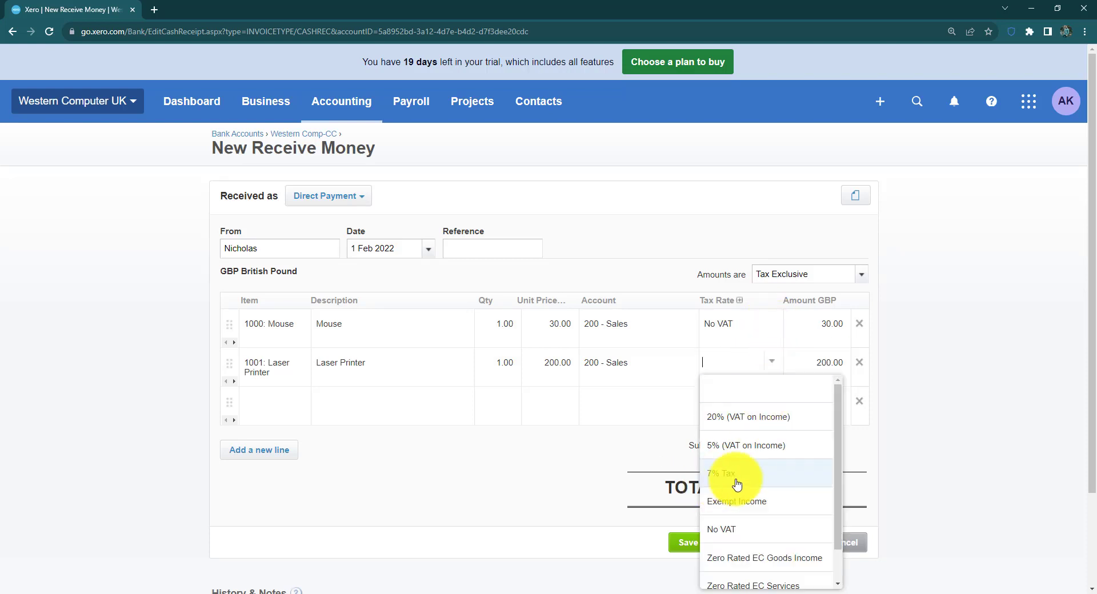
pyautogui.click(733, 530)
pyautogui.click(862, 405)
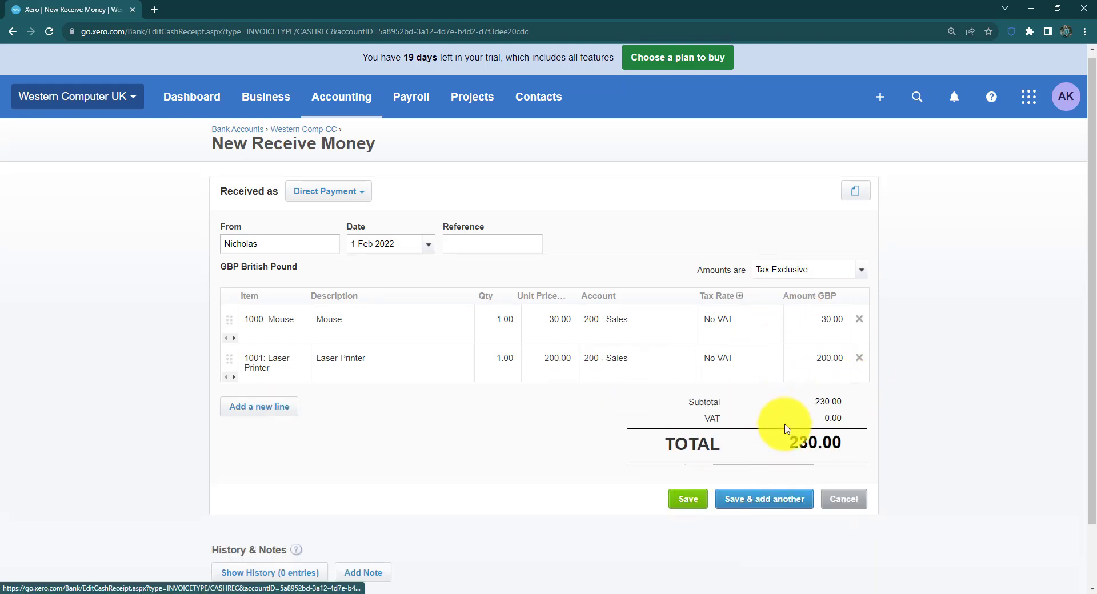
# - Save the completed receive money transaction and review it among the account transactions
pyautogui.scroll(-1, 779, 428)
pyautogui.scroll(1, 767, 394)
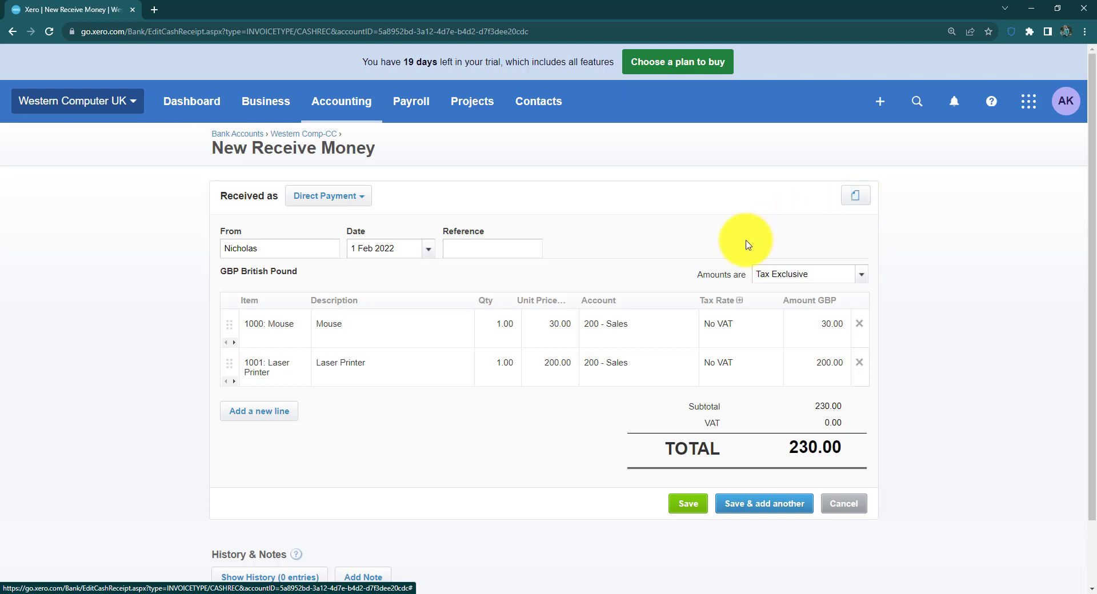
pyautogui.moveTo(1092, 172)
pyautogui.mouseDown()
pyautogui.moveTo(1091, 216)
pyautogui.moveTo(1093, 168)
pyautogui.mouseUp()
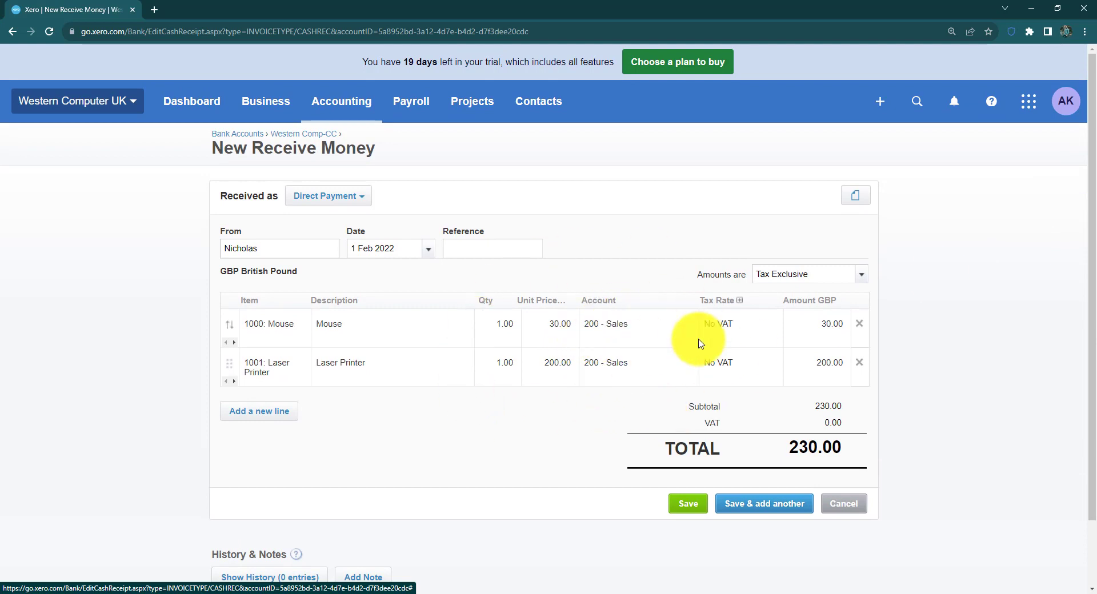
pyautogui.click(688, 505)
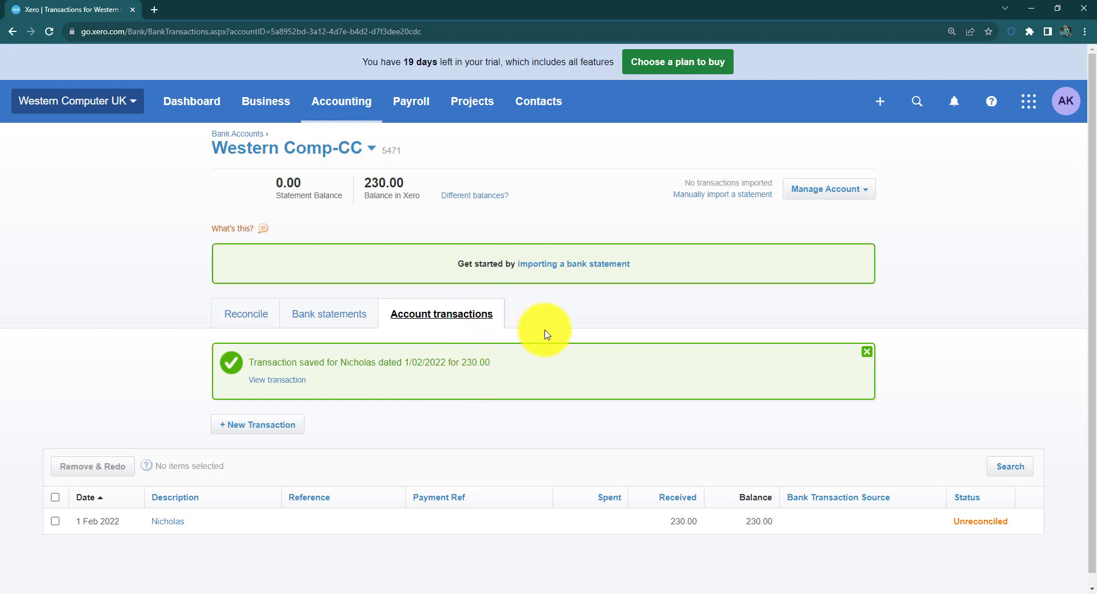
pyautogui.scroll(-2, 1083, 185)
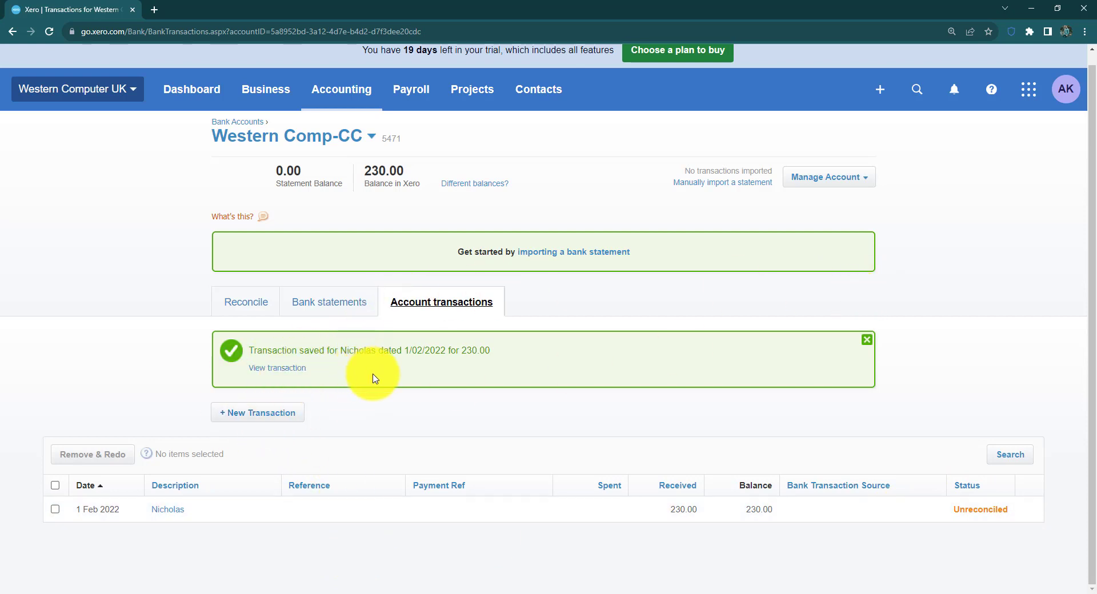
pyautogui.scroll(1, 452, 393)
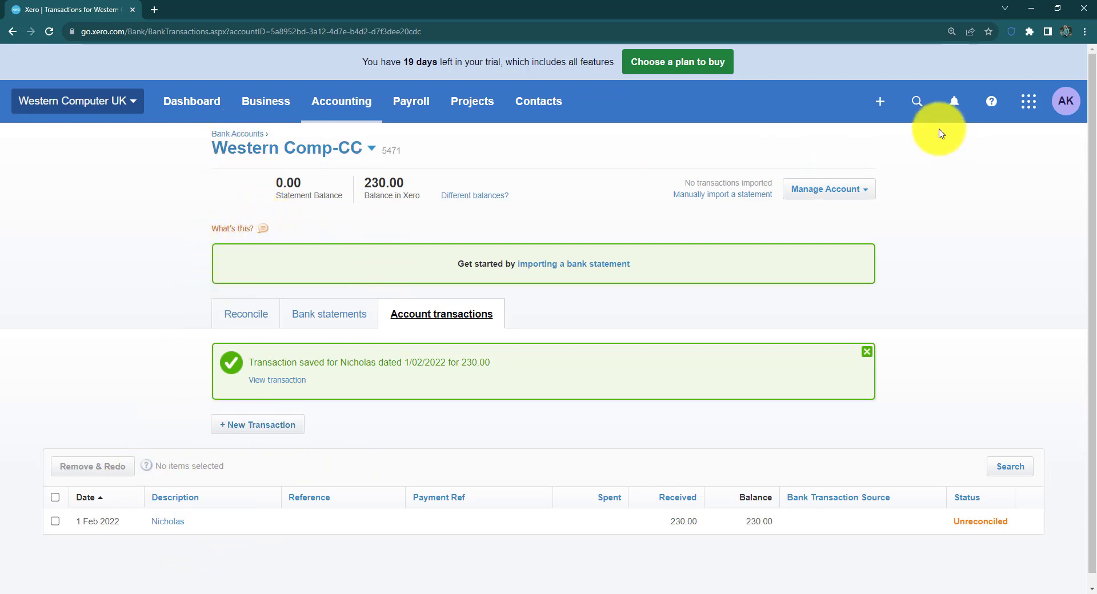
# - Start another receive money transaction for the Western Comp-CC account, reloading the bank accounts list
pyautogui.click(885, 103)
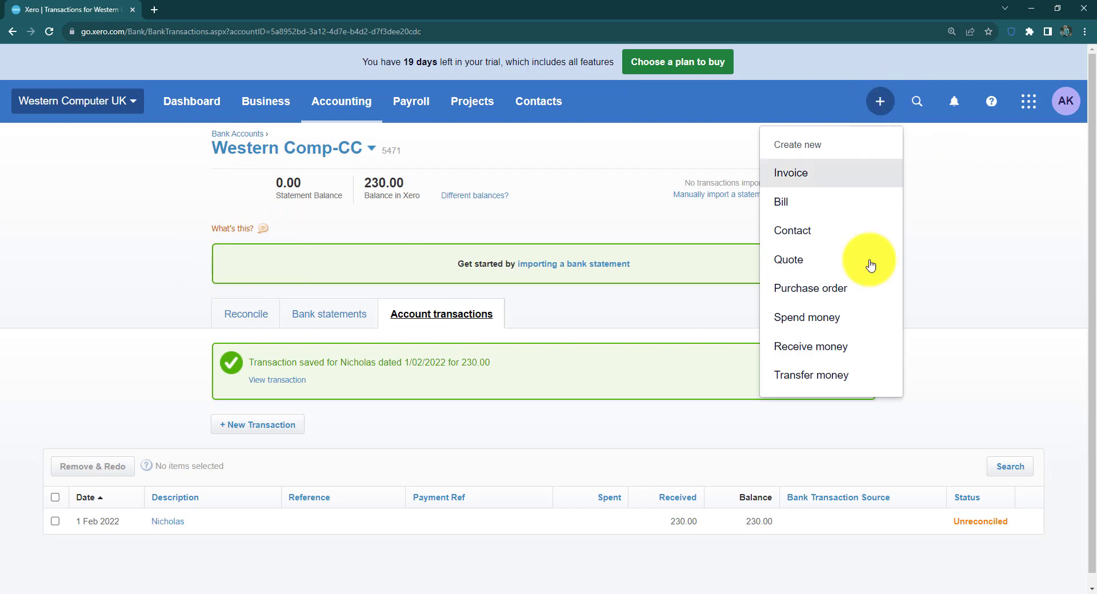
pyautogui.click(844, 348)
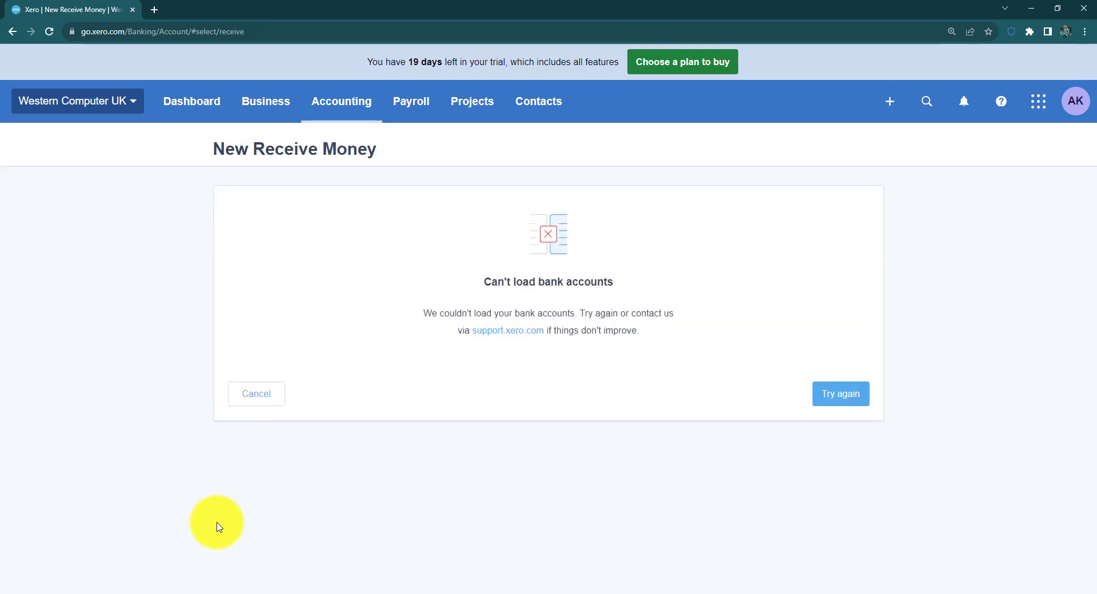
pyautogui.click(839, 399)
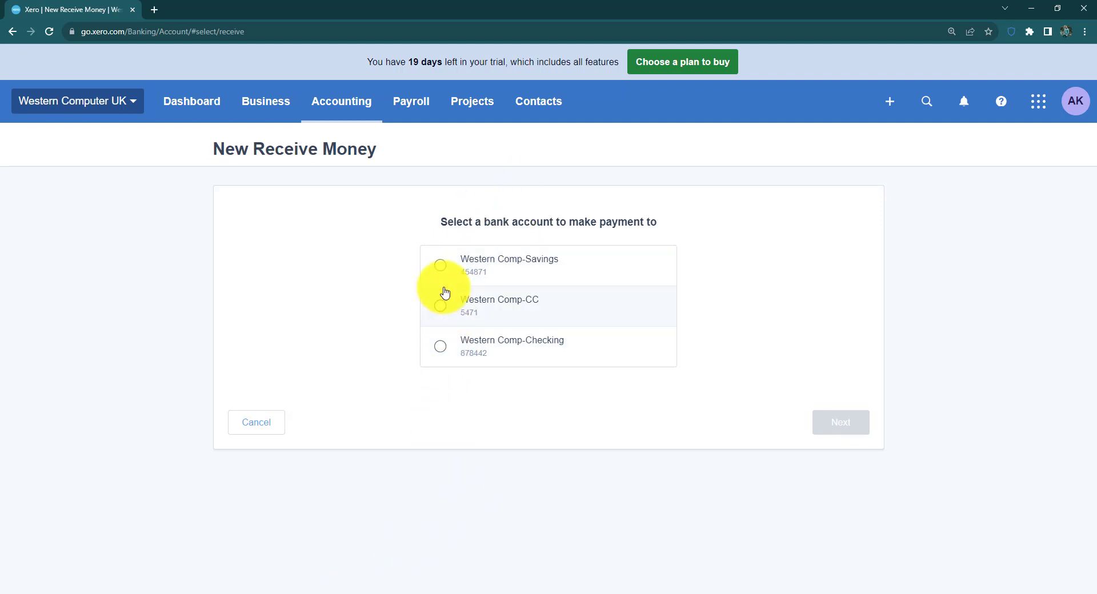
pyautogui.click(440, 309)
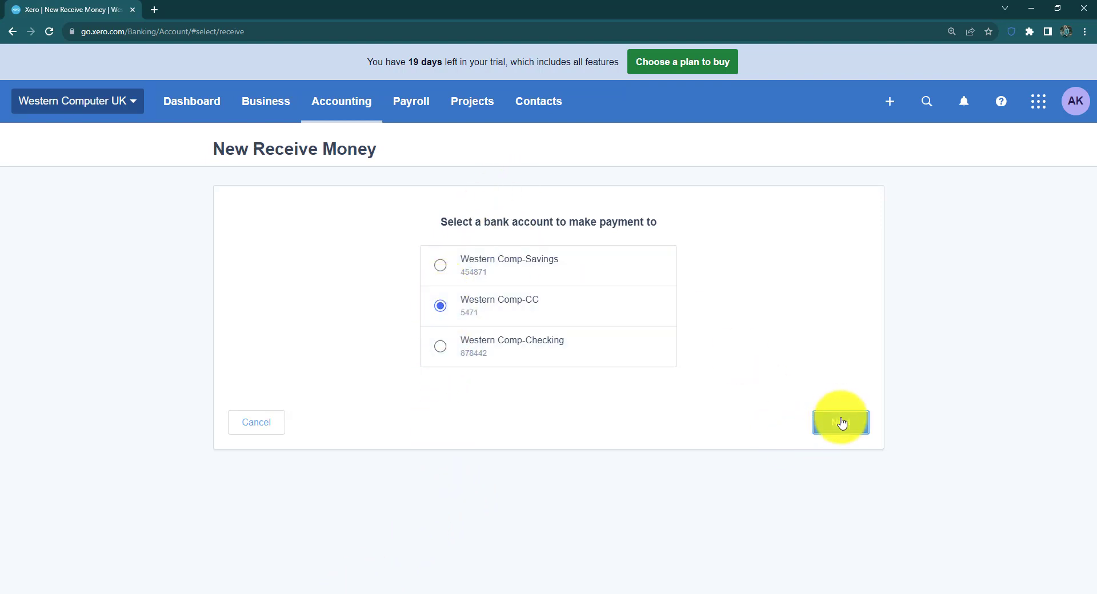
pyautogui.click(838, 423)
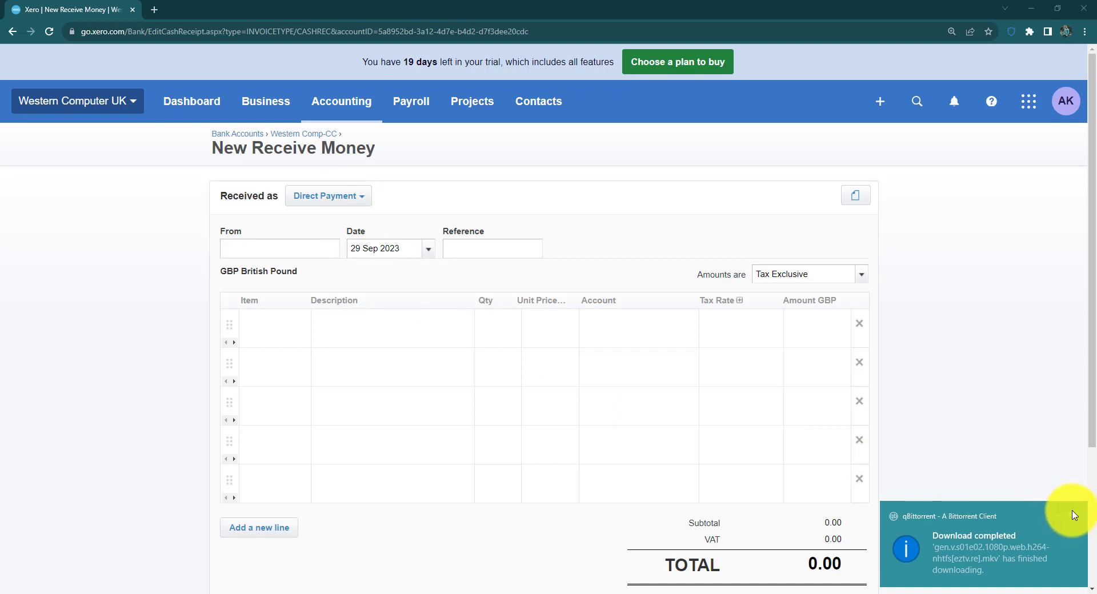
# - Dismiss the download notification and set the received money type to Prepayment, looking at the Overpayment form along the way
pyautogui.click(1074, 514)
pyautogui.click(321, 205)
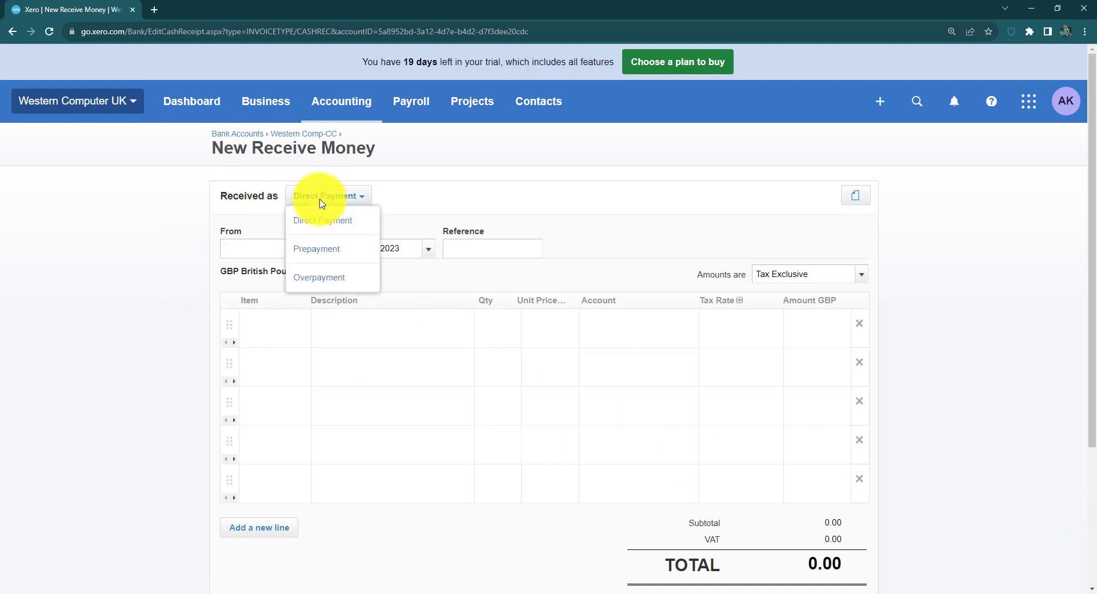
pyautogui.click(310, 251)
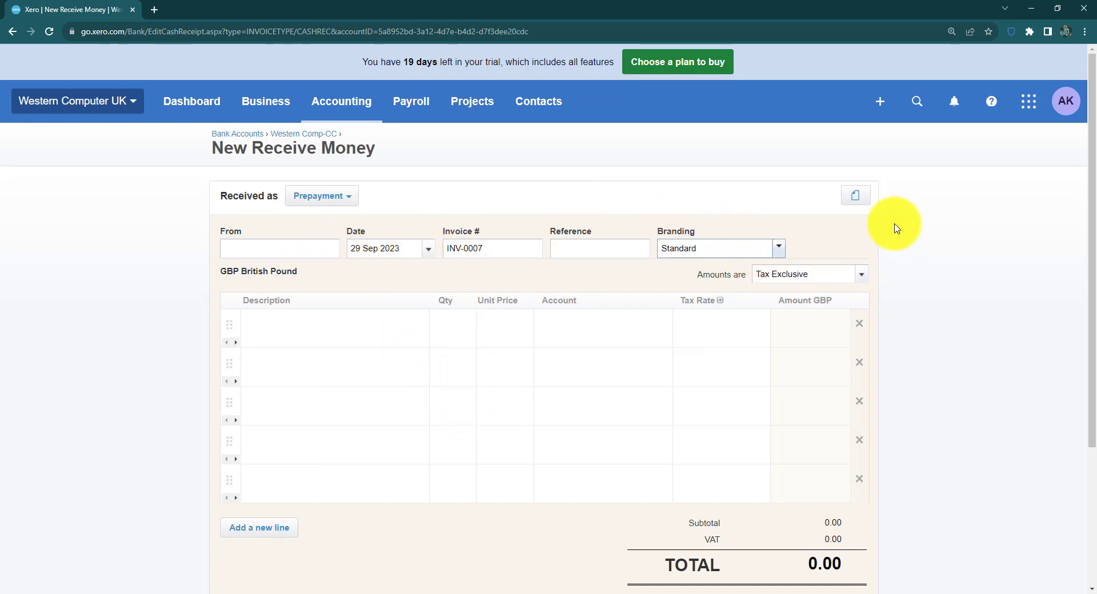
pyautogui.click(348, 201)
pyautogui.click(327, 278)
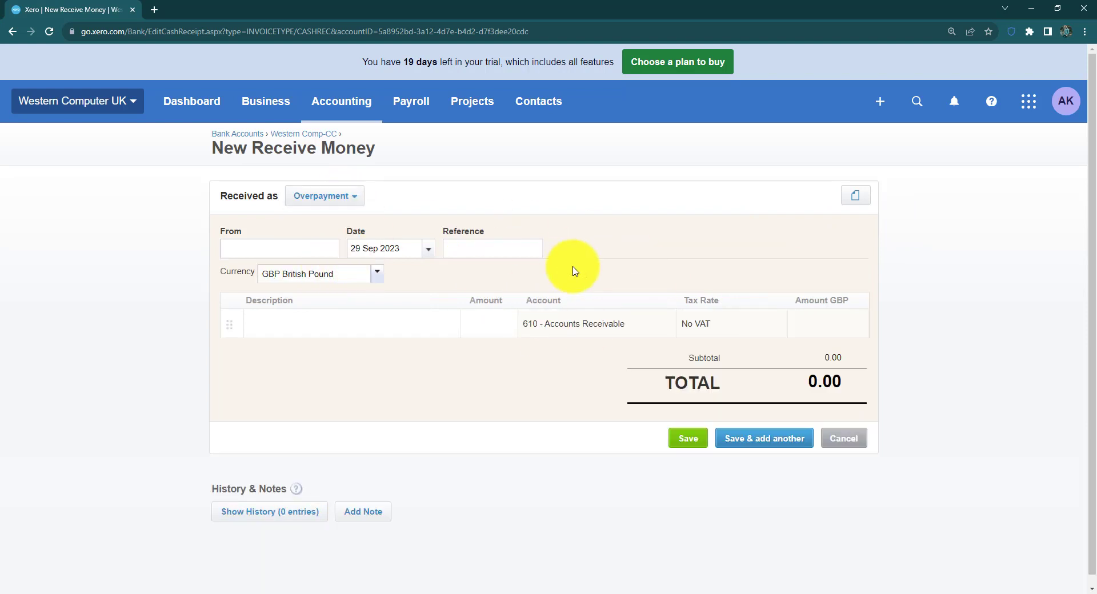
pyautogui.click(342, 195)
pyautogui.click(326, 247)
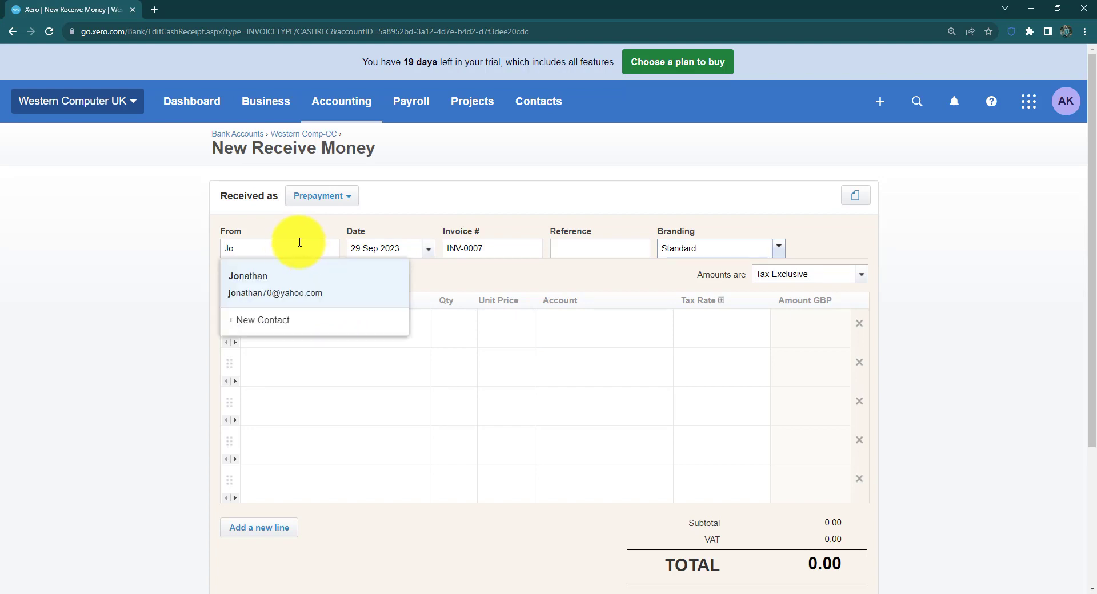
# - Choose the existing customer as the payer and set the prepayment date to 1 Feb 2022
pyautogui.click(289, 302)
pyautogui.click(429, 250)
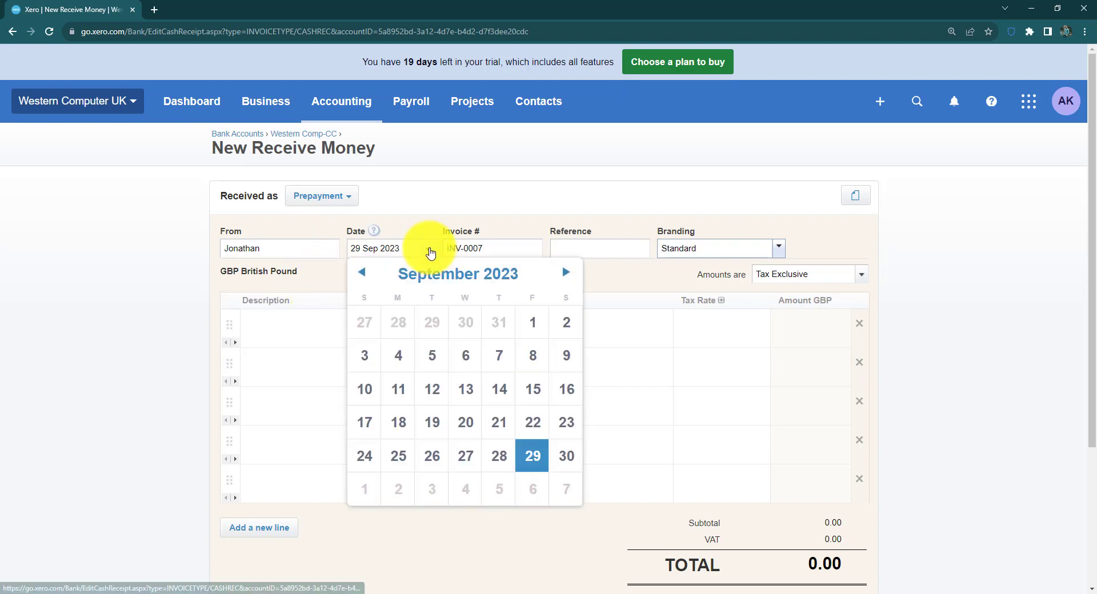
pyautogui.click(464, 276)
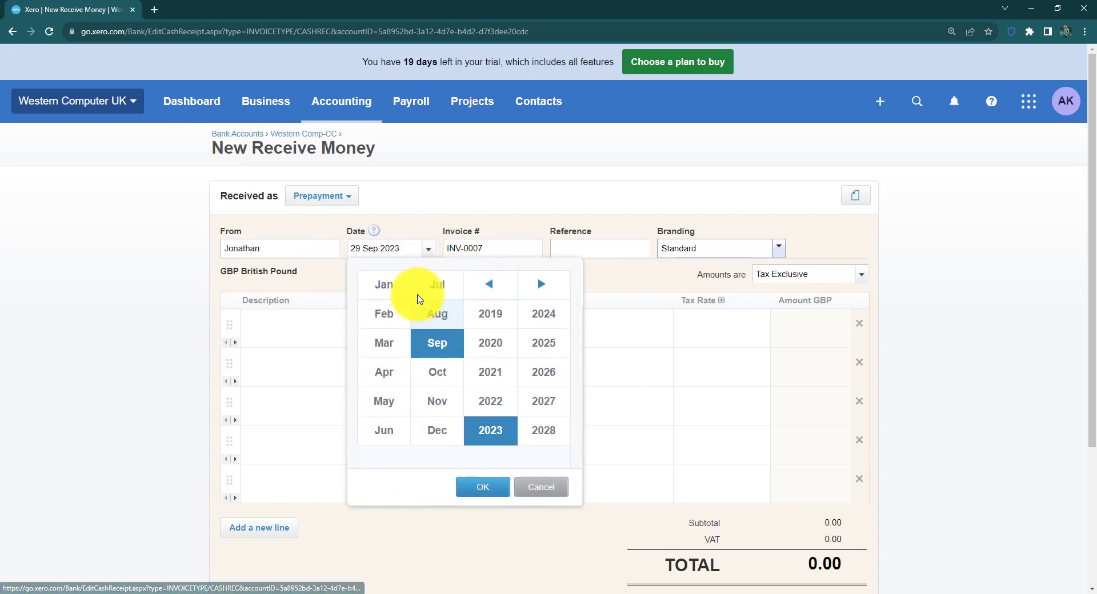
pyautogui.click(384, 315)
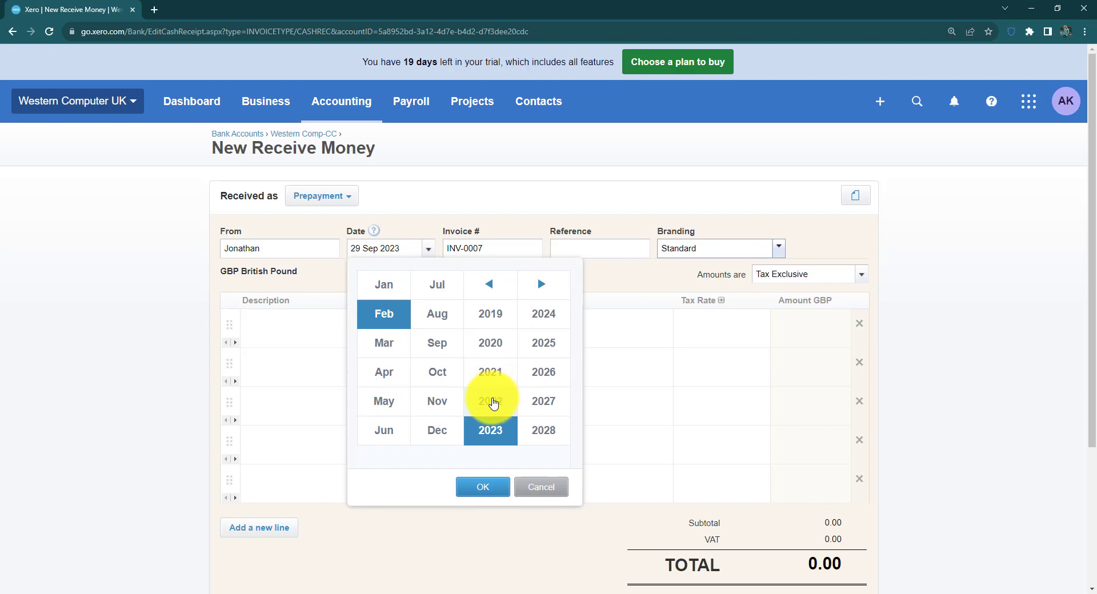
pyautogui.click(493, 402)
pyautogui.click(482, 488)
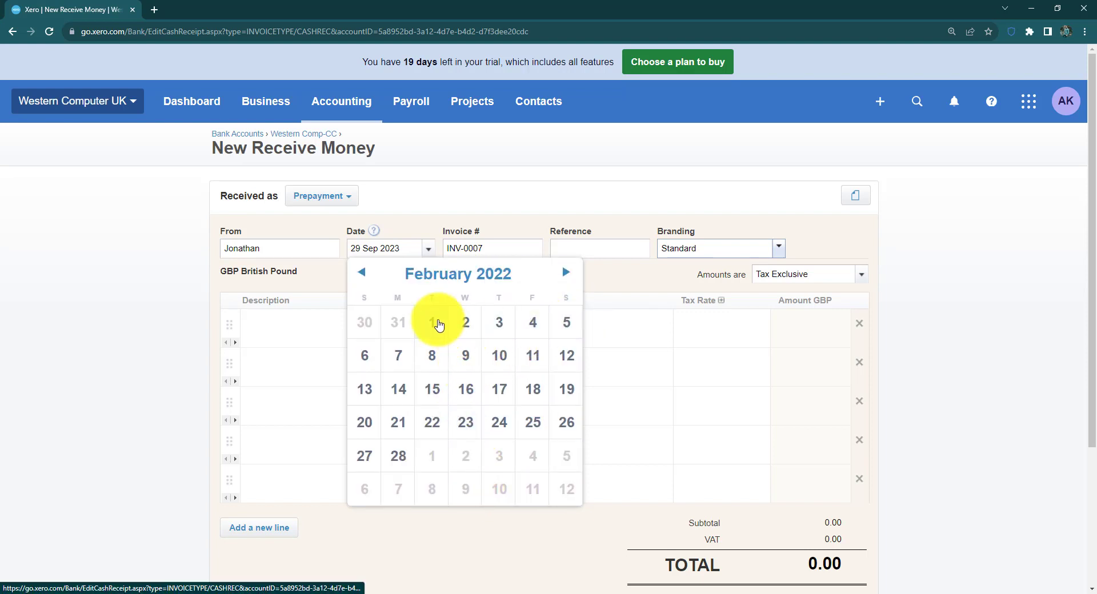
pyautogui.click(439, 324)
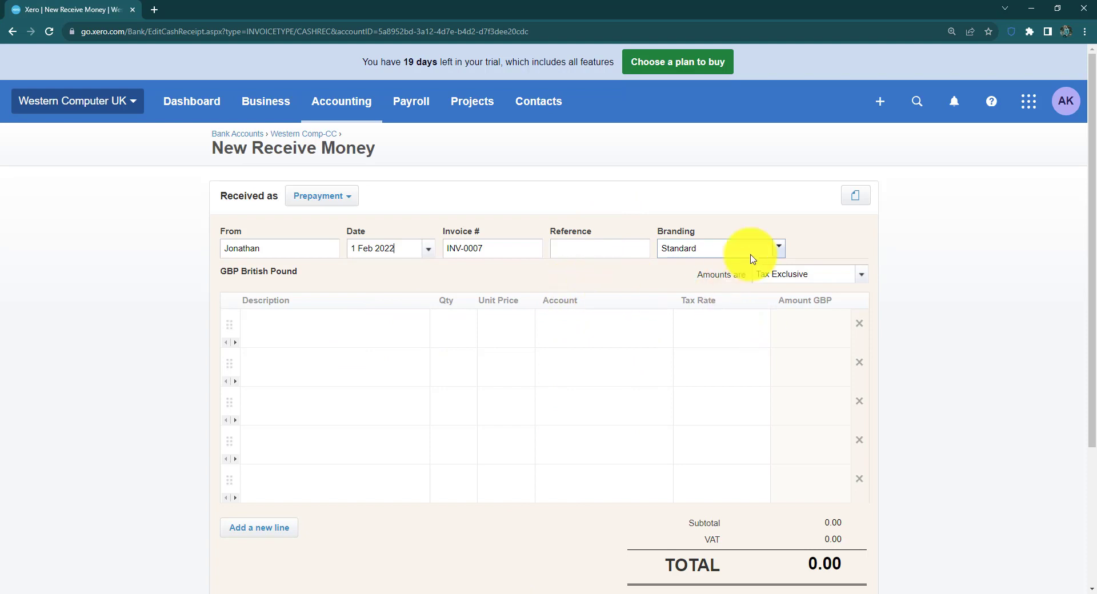
# - Enter a Laser Printer line with quantity 1 and unit price 500 on the prepayment
pyautogui.click(336, 327)
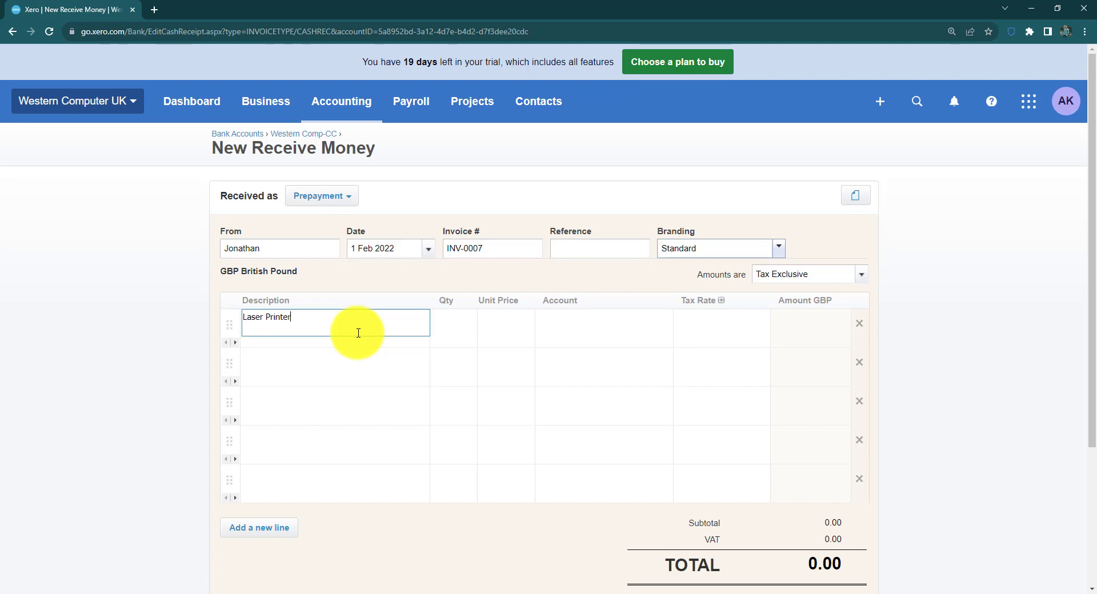
pyautogui.press('Tab')
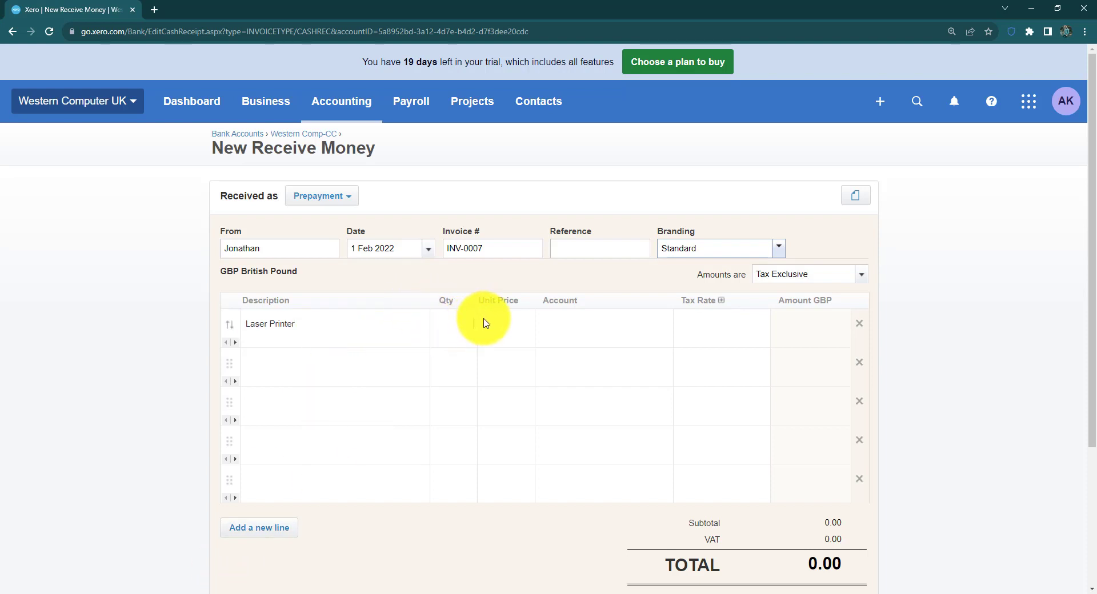
pyautogui.click(516, 332)
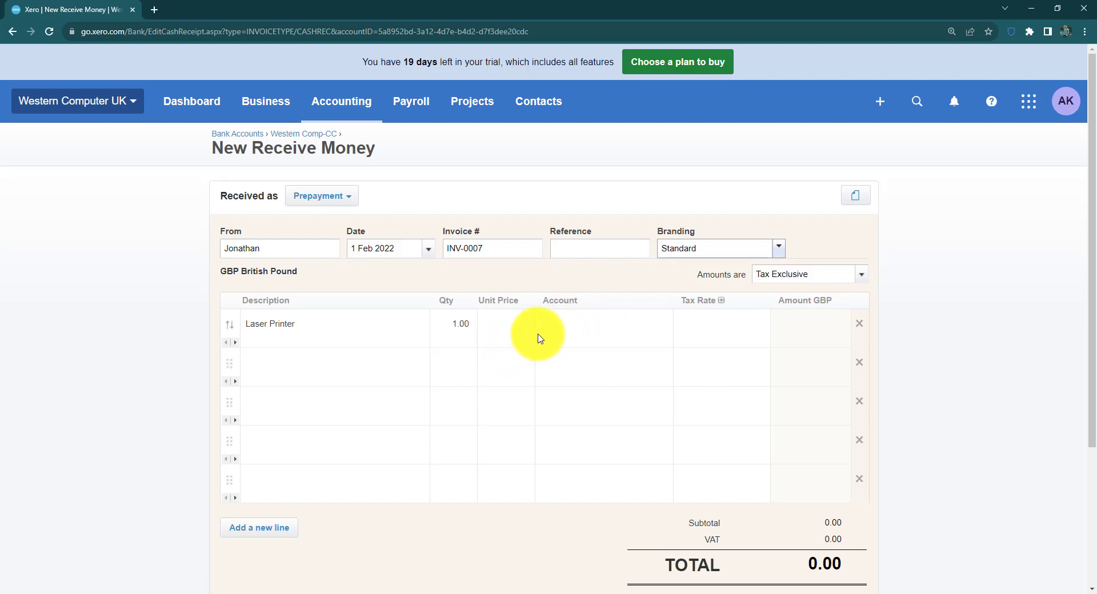
pyautogui.write('500')
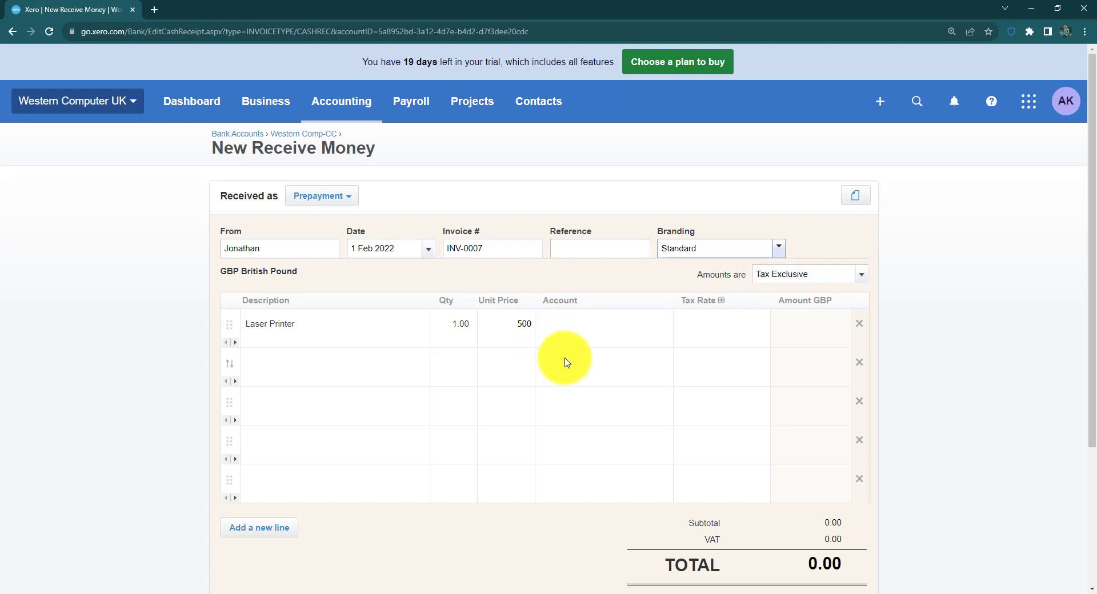
pyautogui.press('Tab')
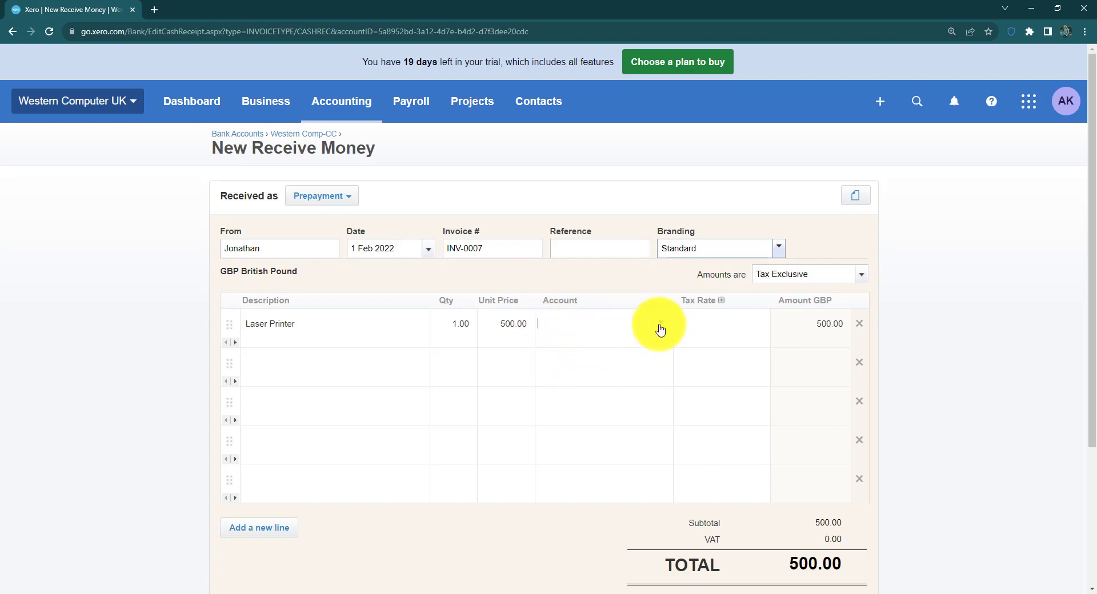
# - Assign the Laser Printer line to the account 620 - Prepayments
pyautogui.click(661, 326)
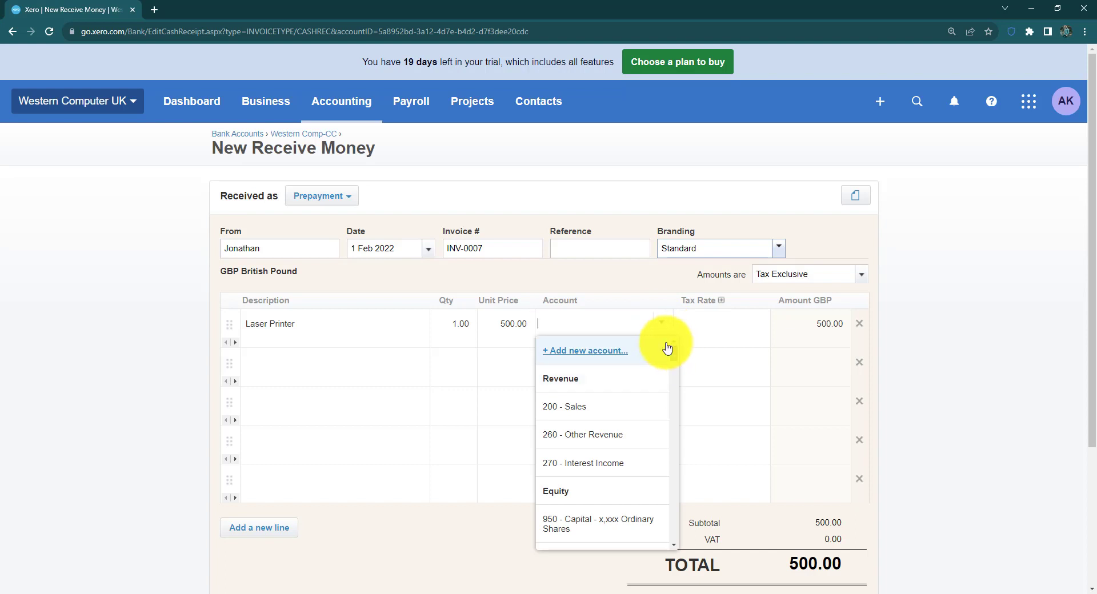
pyautogui.scroll(-3, 605, 409)
pyautogui.scroll(-10, 606, 420)
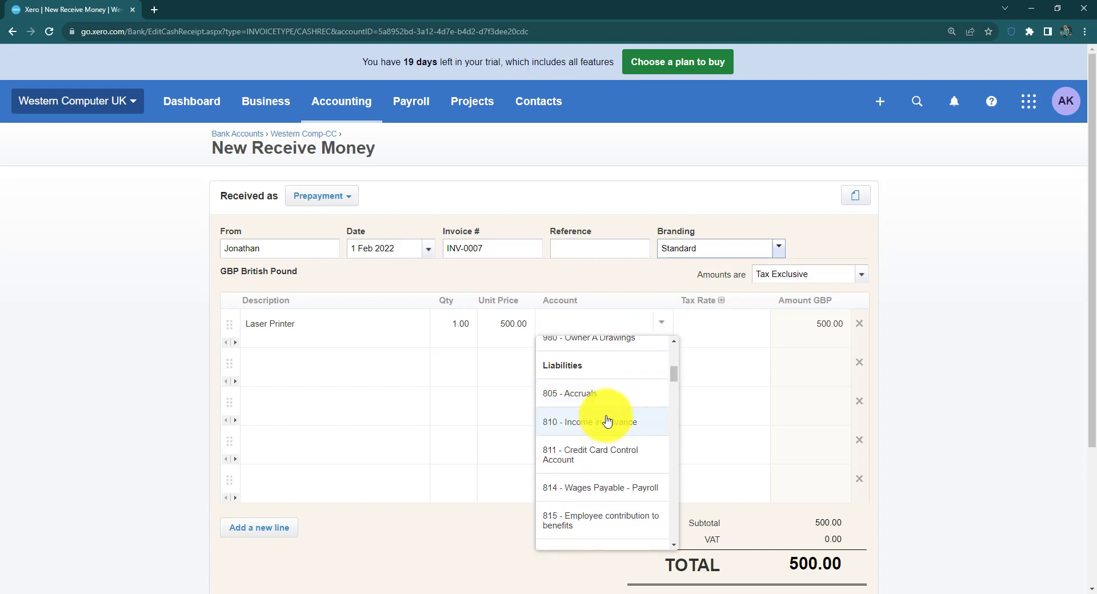
pyautogui.scroll(-2, 603, 422)
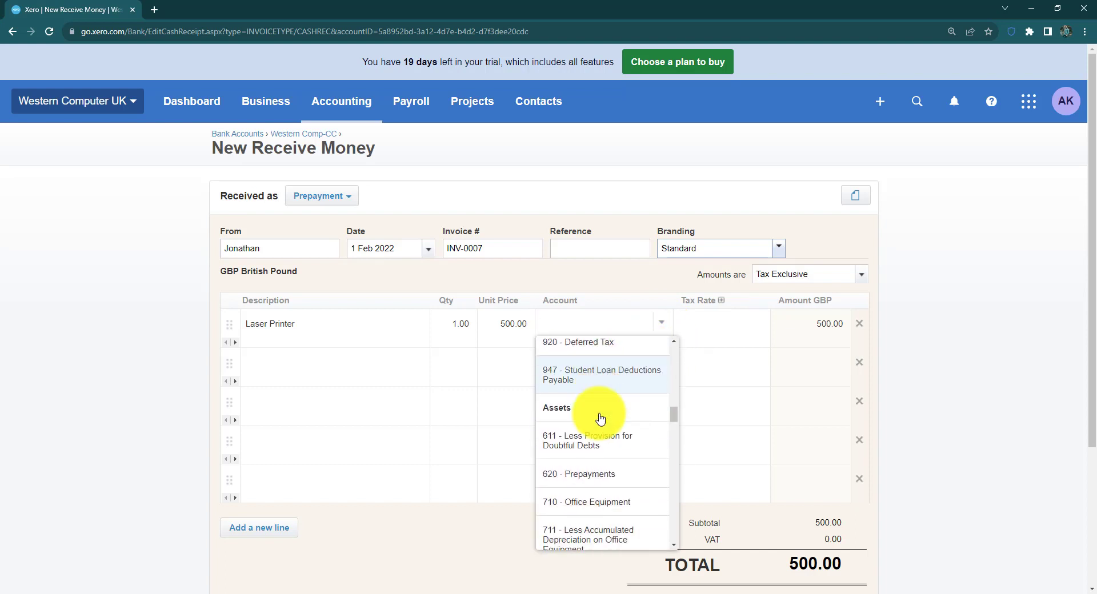
pyautogui.click(594, 467)
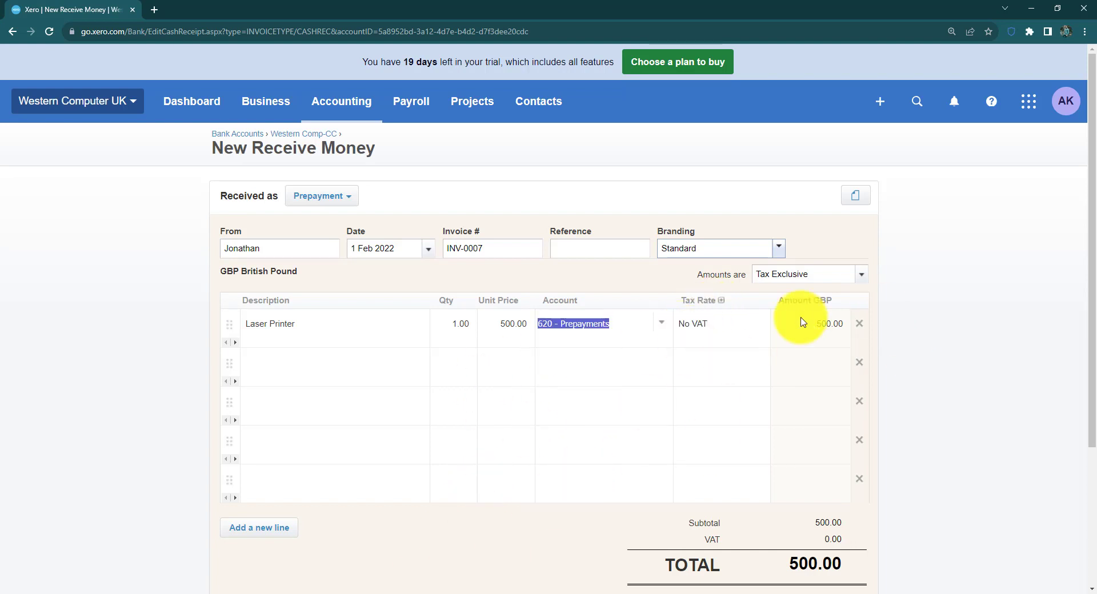
# - Delete the four empty lines and save the prepayment transaction
pyautogui.click(860, 364)
pyautogui.click(860, 363)
pyautogui.click(860, 363)
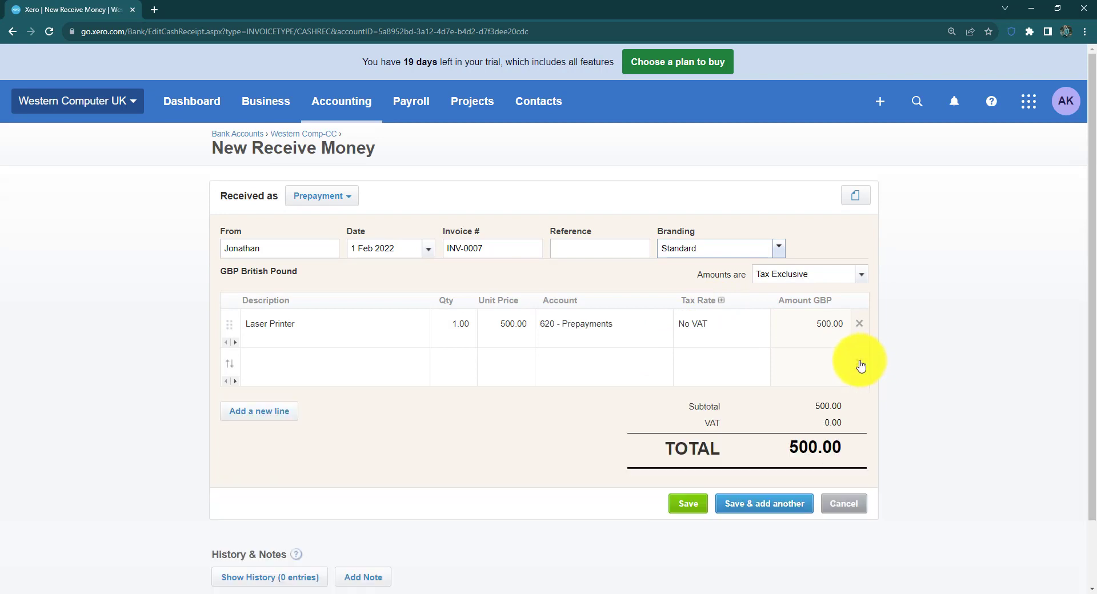
pyautogui.click(860, 363)
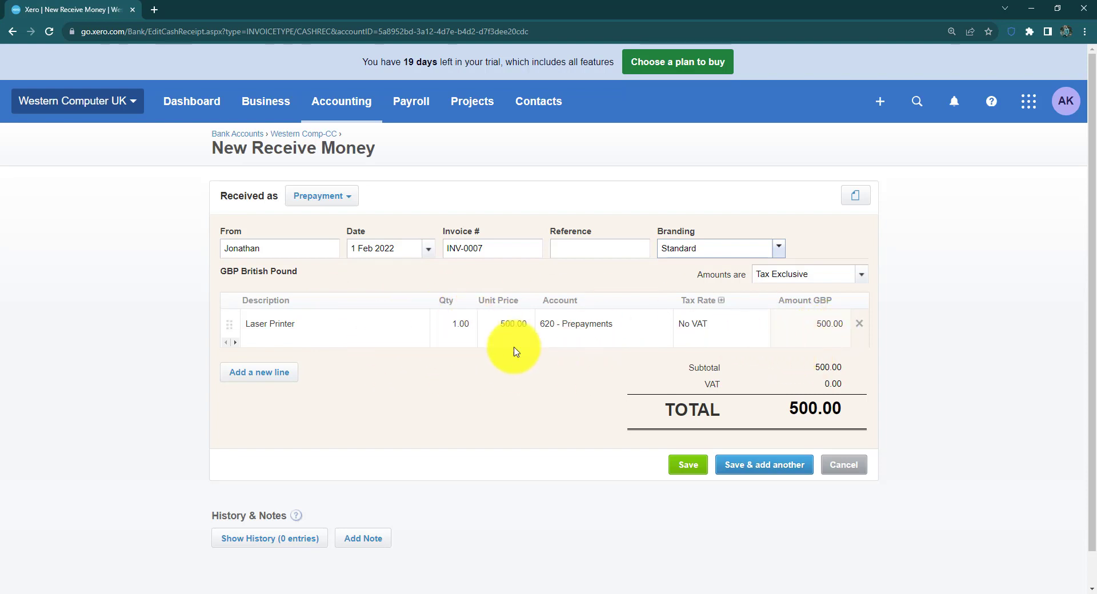
pyautogui.click(690, 466)
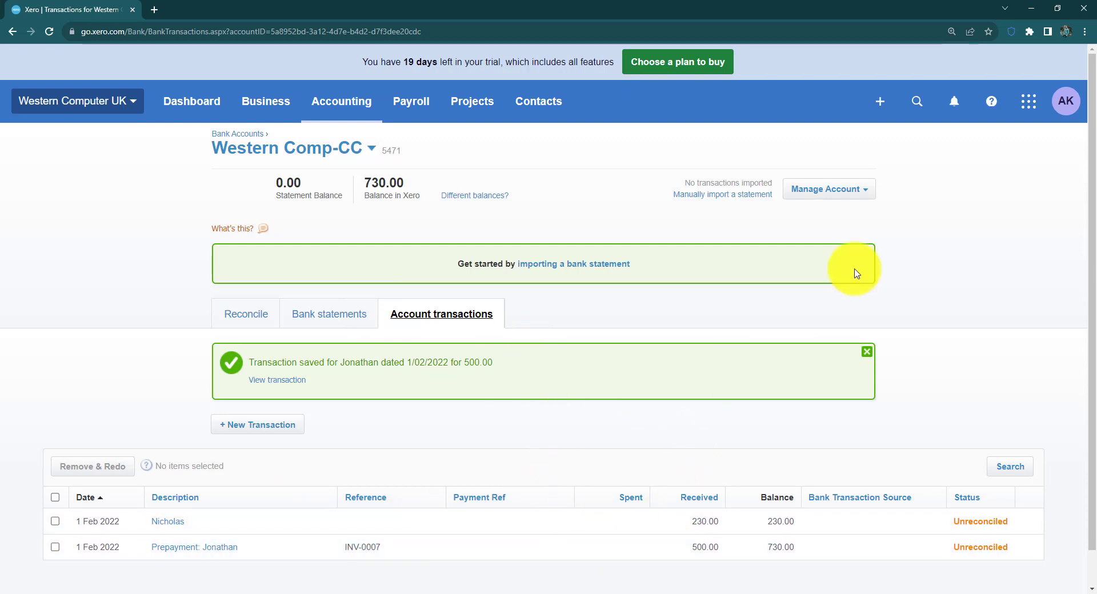
pyautogui.click(883, 104)
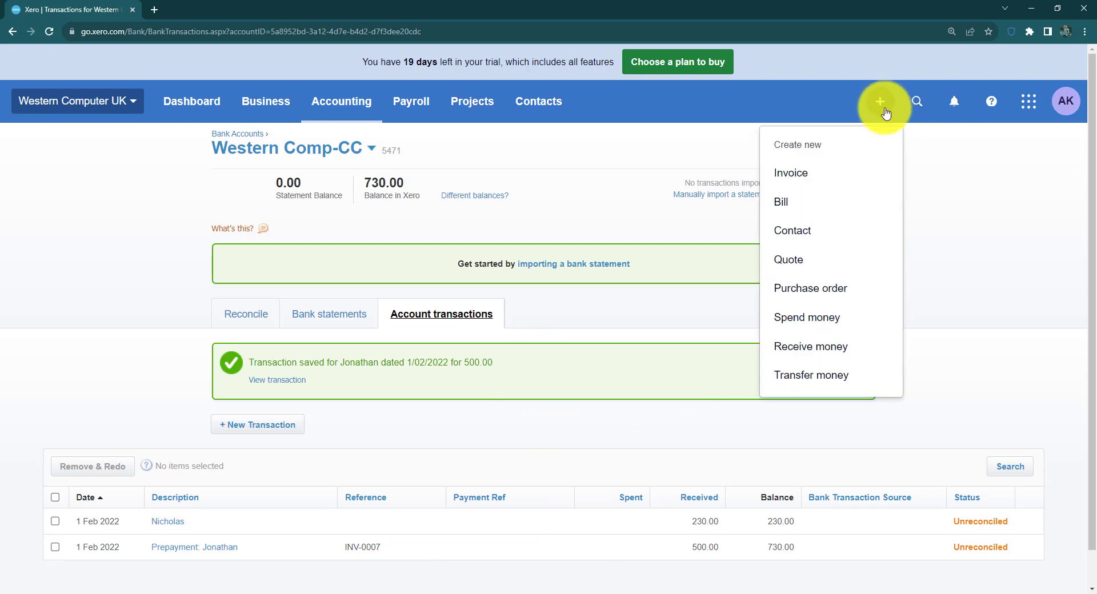
pyautogui.click(871, 348)
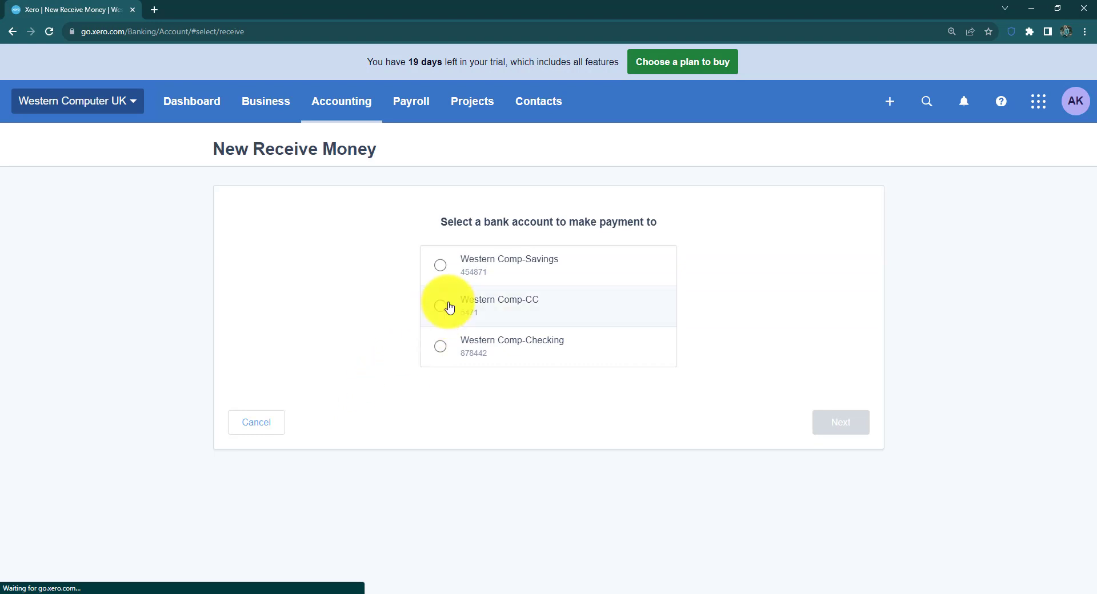
pyautogui.click(449, 307)
pyautogui.click(835, 429)
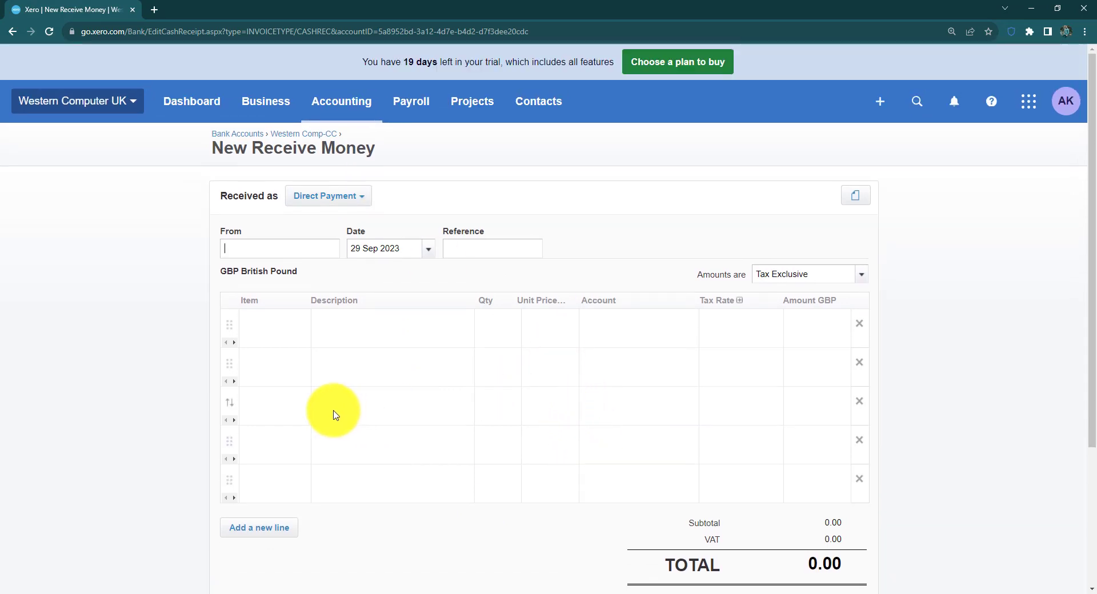
# - Open the sales invoices list and start a new invoice, dismissing the invoicing tips
pyautogui.click(277, 109)
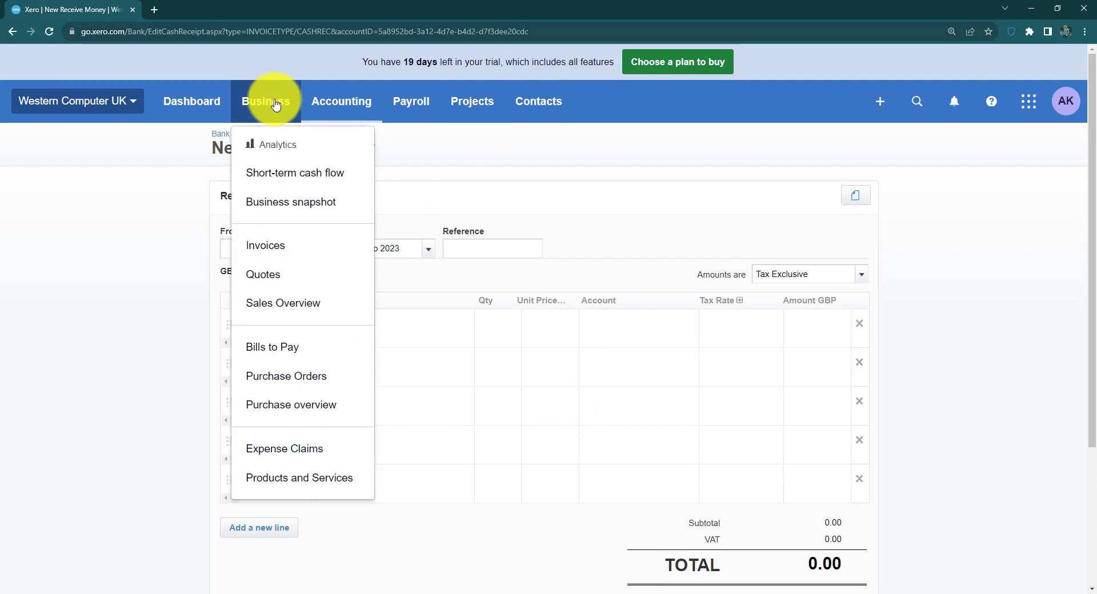
pyautogui.click(274, 247)
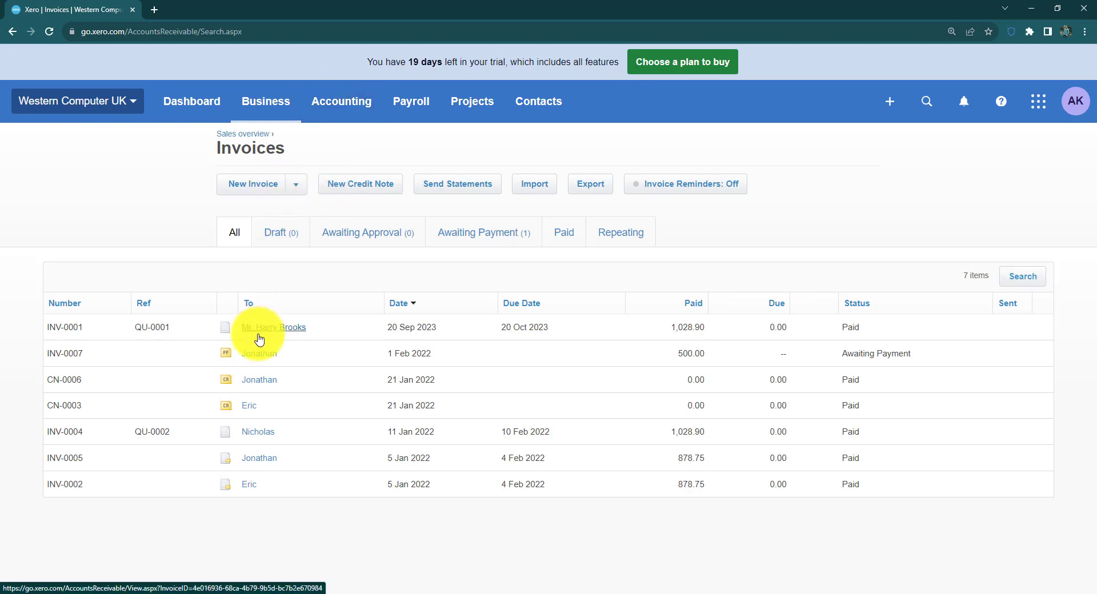
pyautogui.click(245, 190)
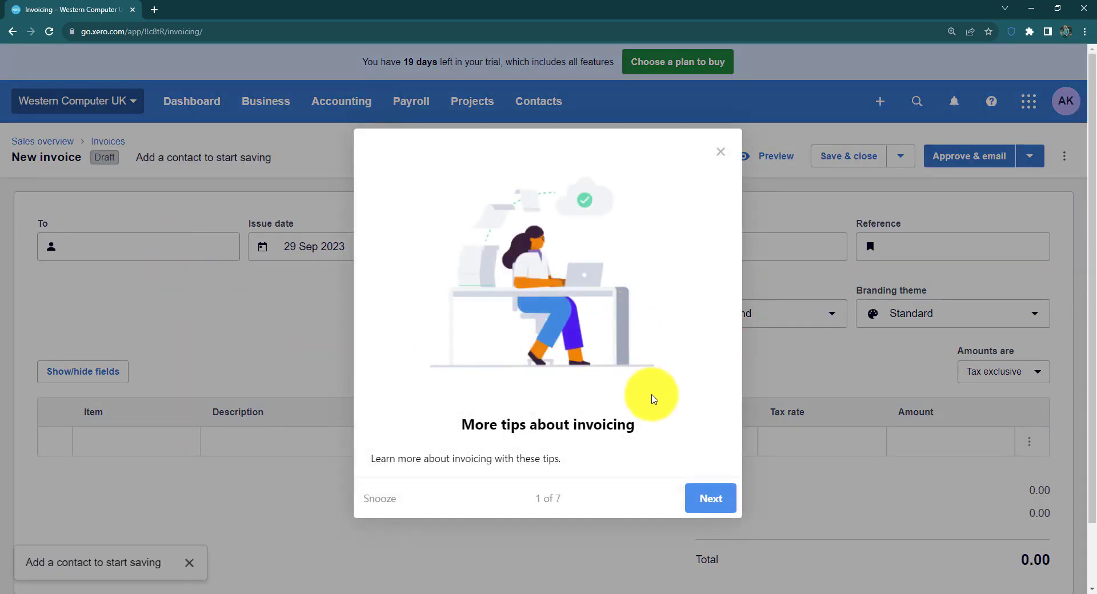
pyautogui.click(722, 152)
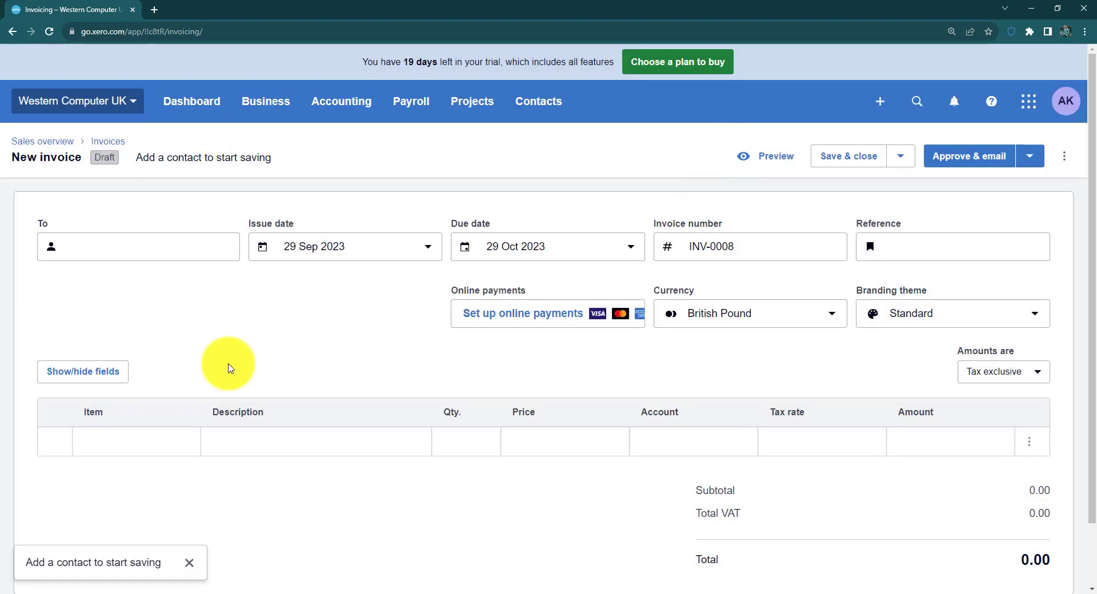
# - Select the customer who made the prepayment as the new invoice's contact
pyautogui.click(184, 244)
pyautogui.write('Jon')
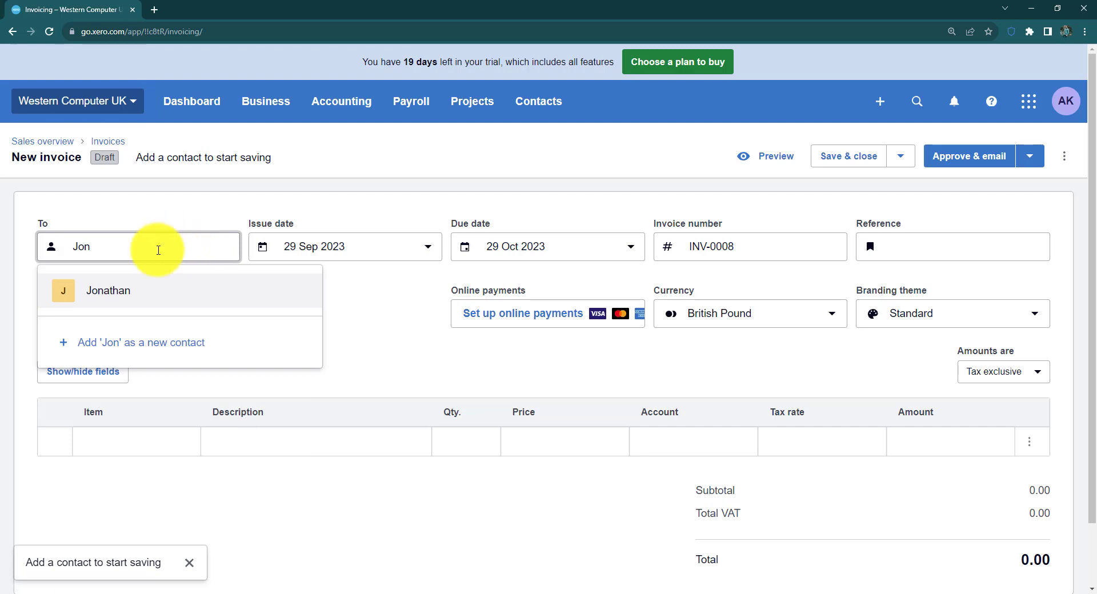
pyautogui.click(170, 295)
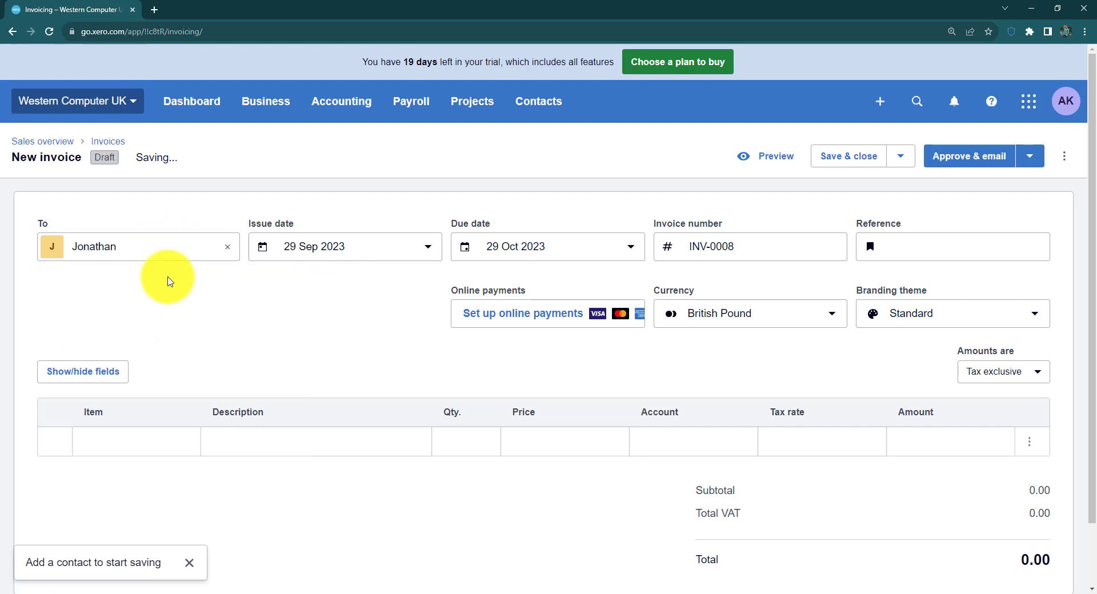
# - Set the new invoice's issue date to 2 Feb 2022
pyautogui.click(424, 250)
pyautogui.click(323, 360)
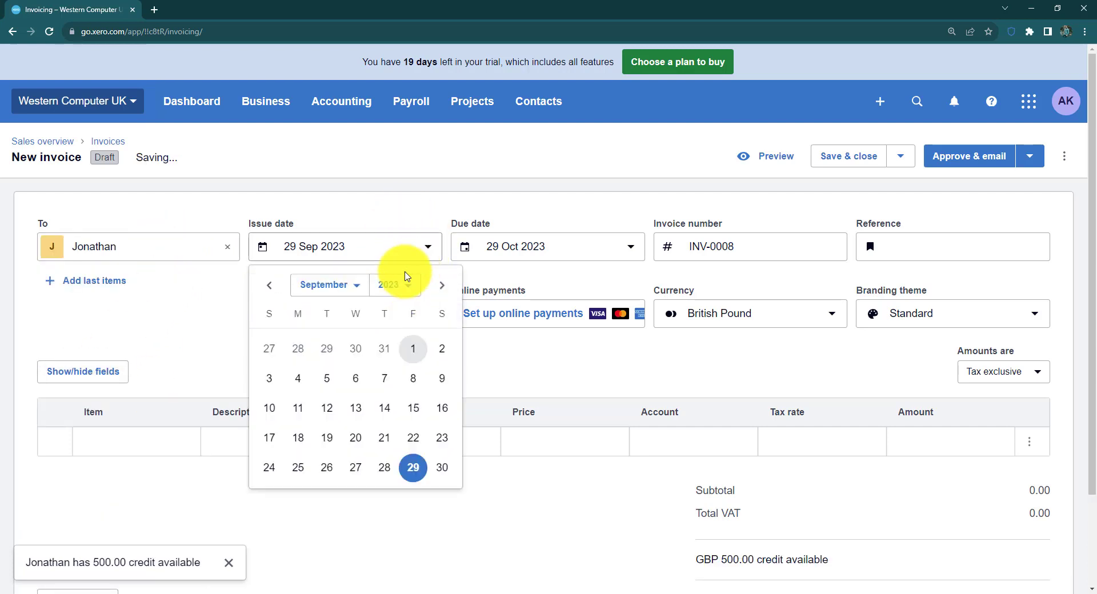
pyautogui.click(407, 276)
pyautogui.click(380, 417)
pyautogui.click(388, 280)
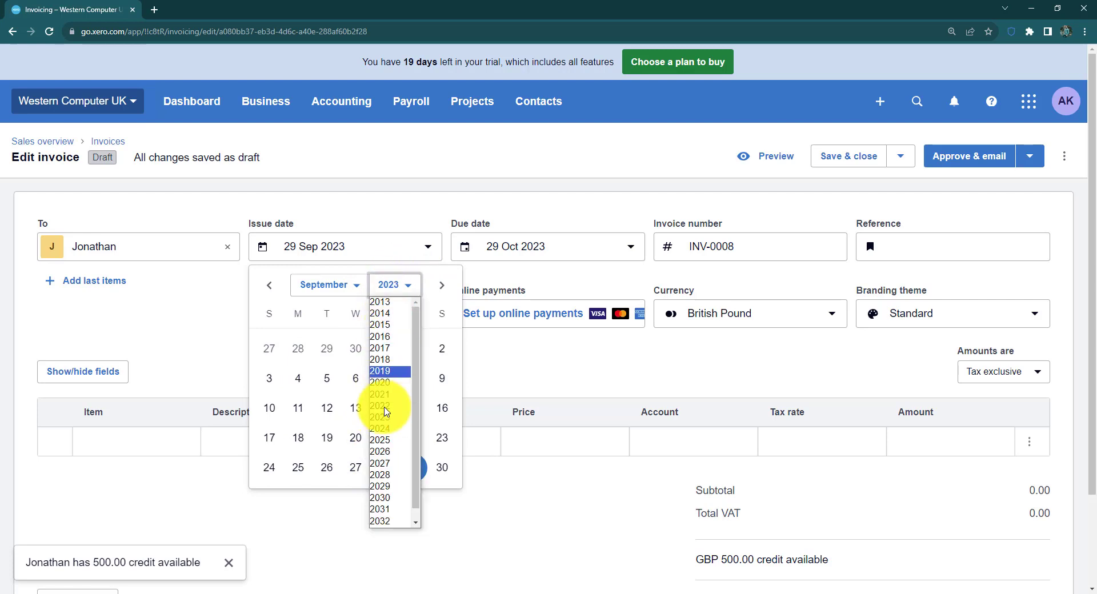
pyautogui.click(386, 407)
pyautogui.click(324, 286)
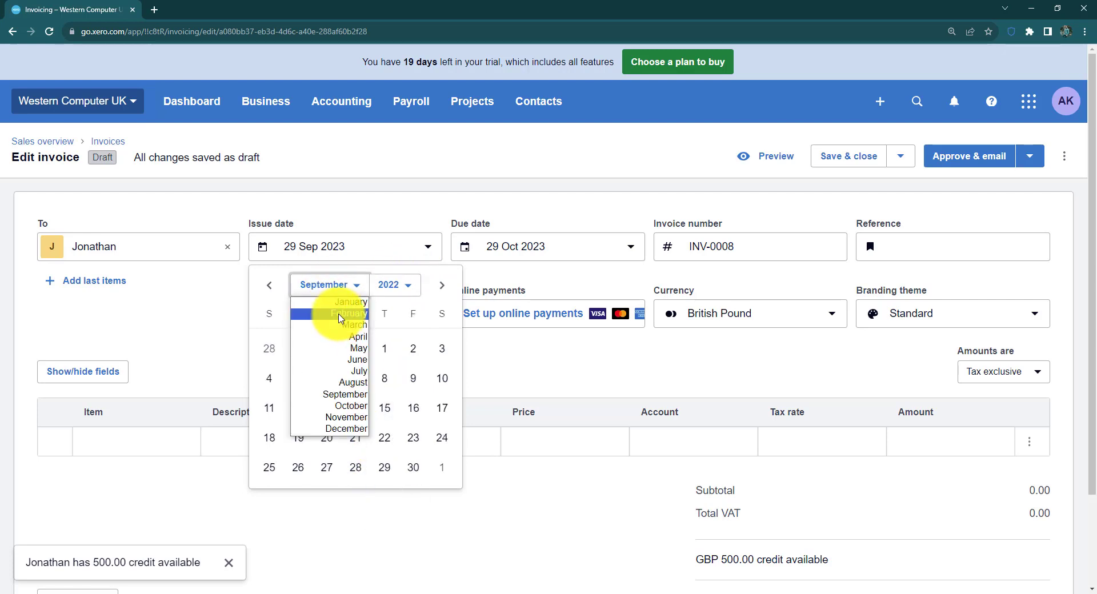
pyautogui.click(329, 311)
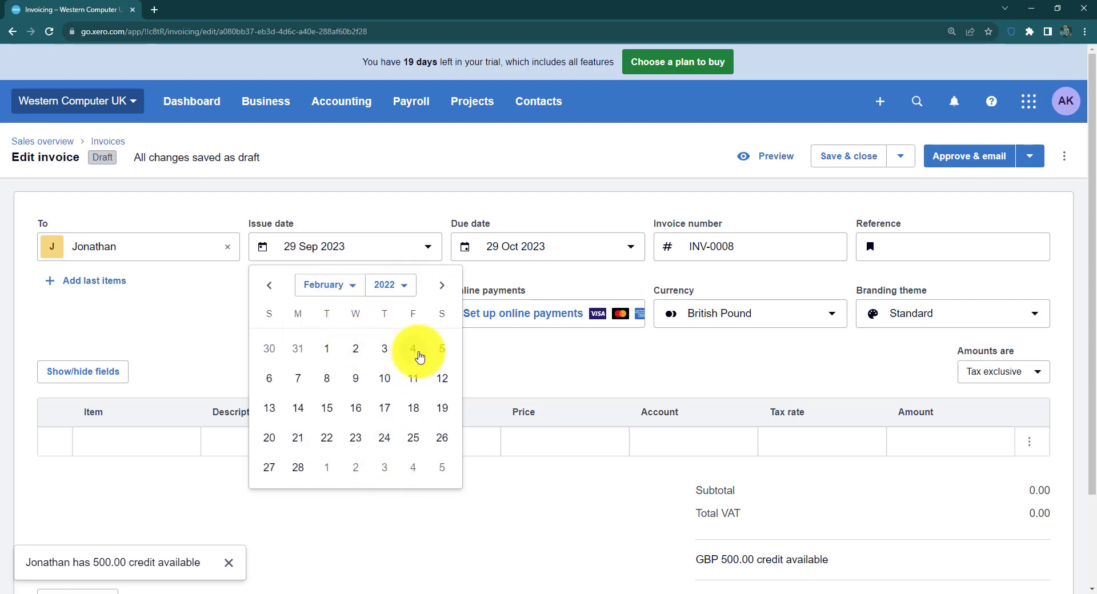
pyautogui.click(357, 349)
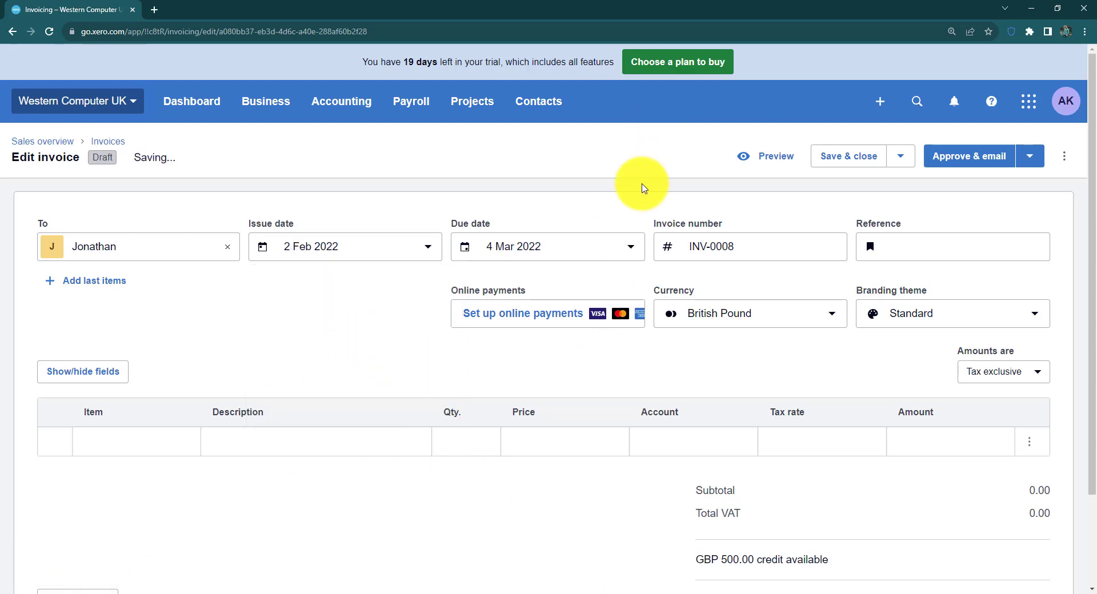
# - Add the items Mouse, Laser Printer and Power Supply as three lines on the invoice
pyautogui.moveTo(1092, 200); pyautogui.dragTo(1093, 254)
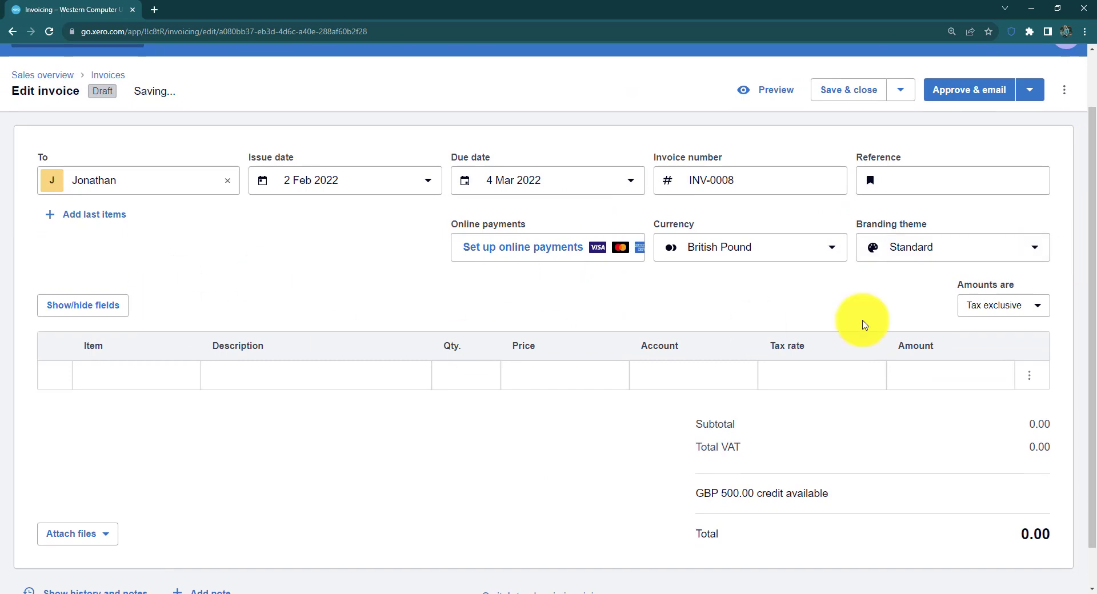
pyautogui.click(138, 375)
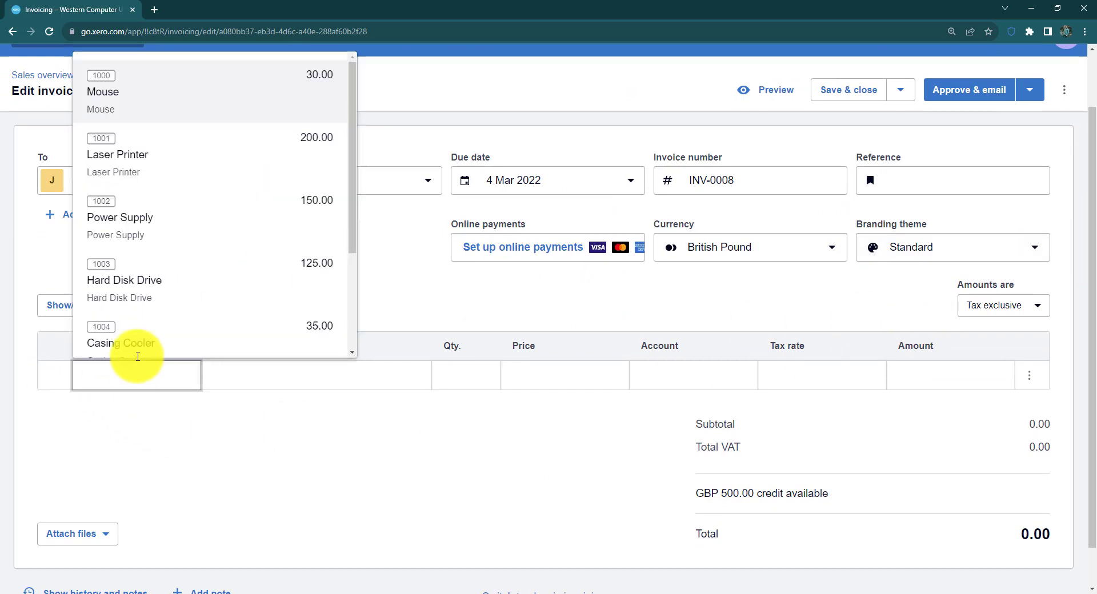
pyautogui.click(163, 109)
pyautogui.click(164, 404)
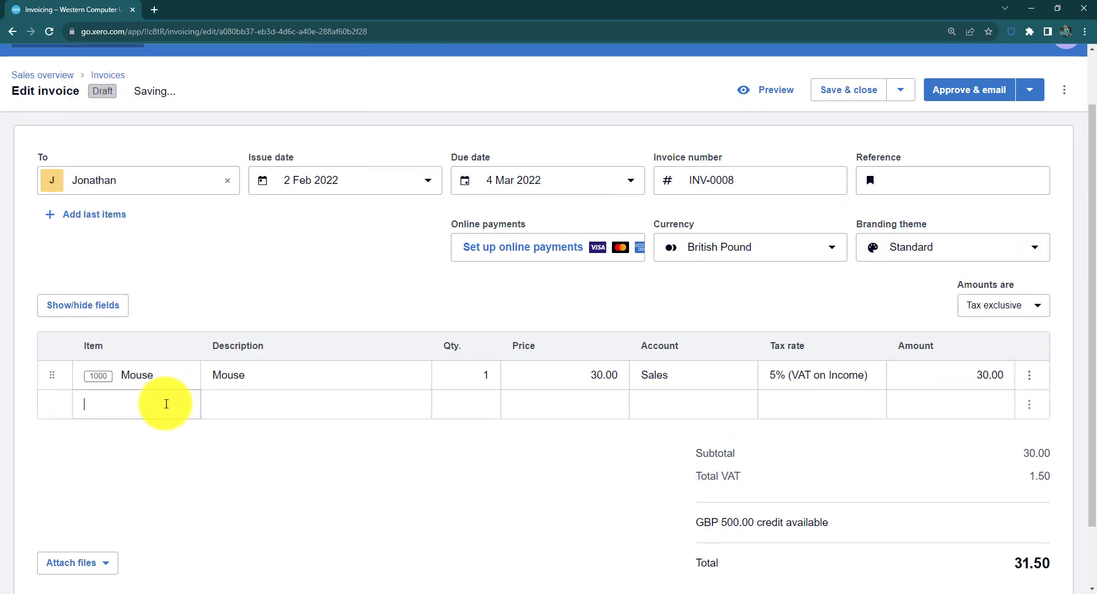
pyautogui.scroll(-1, 146, 179)
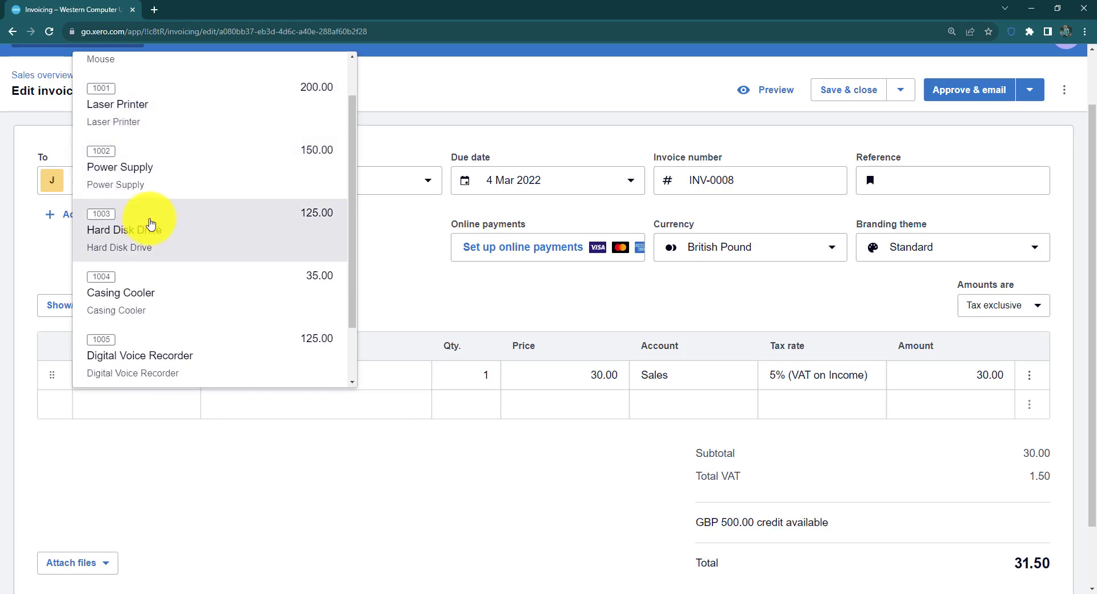
pyautogui.scroll(1, 148, 222)
pyautogui.click(157, 161)
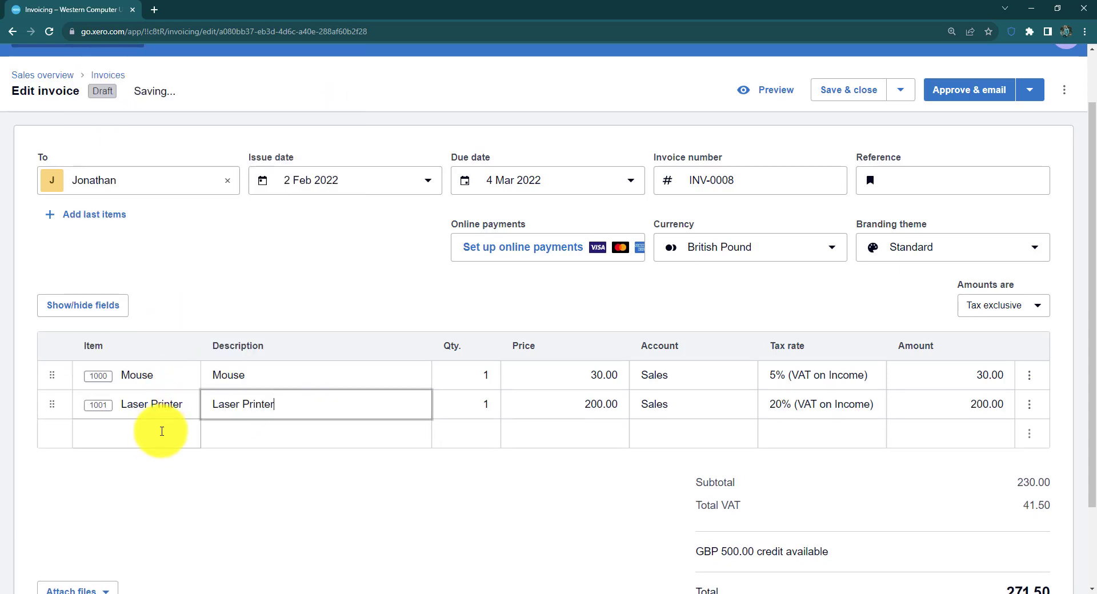
pyautogui.click(171, 432)
pyautogui.scroll(-1, 196, 212)
pyautogui.click(199, 214)
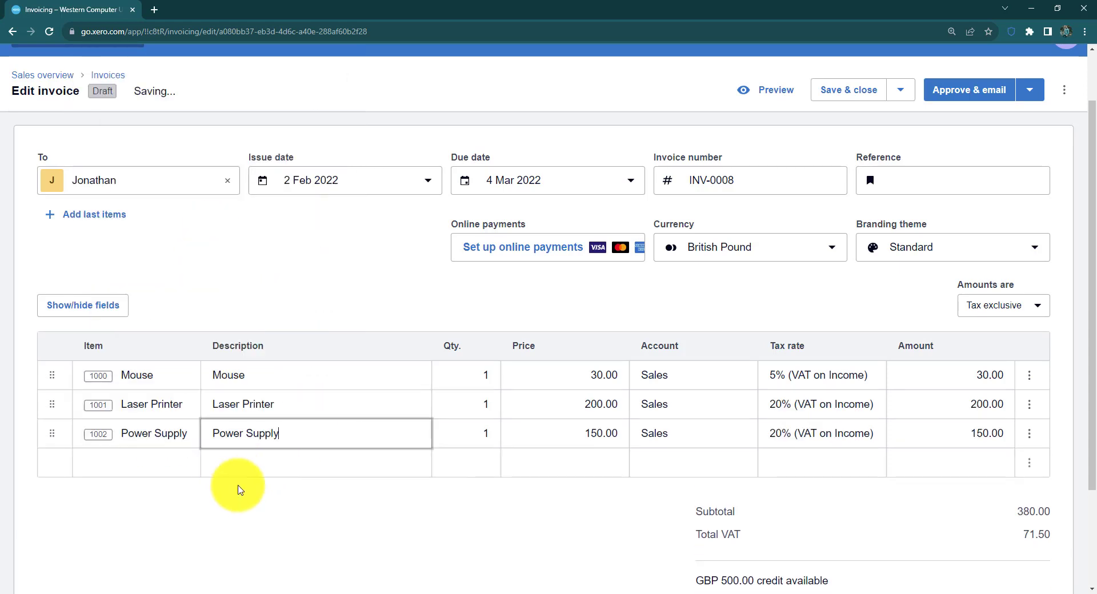
# - Set the Mouse, Laser Printer and Power Supply quantities to 2, 3 and 4, and give the last two items the No VAT tax rate
pyautogui.click(489, 375)
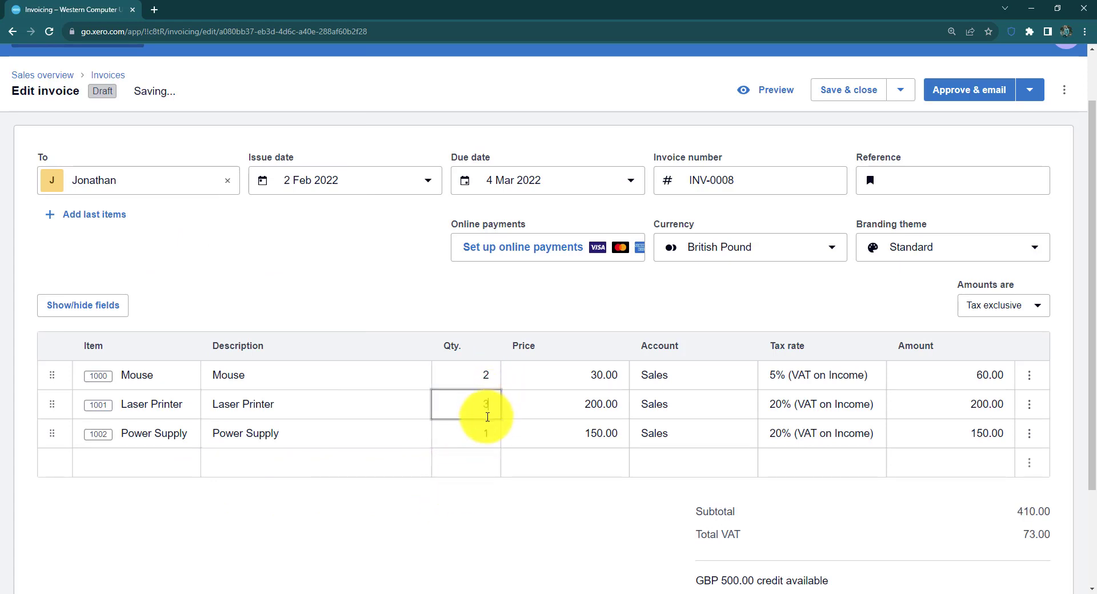
pyautogui.write('4')
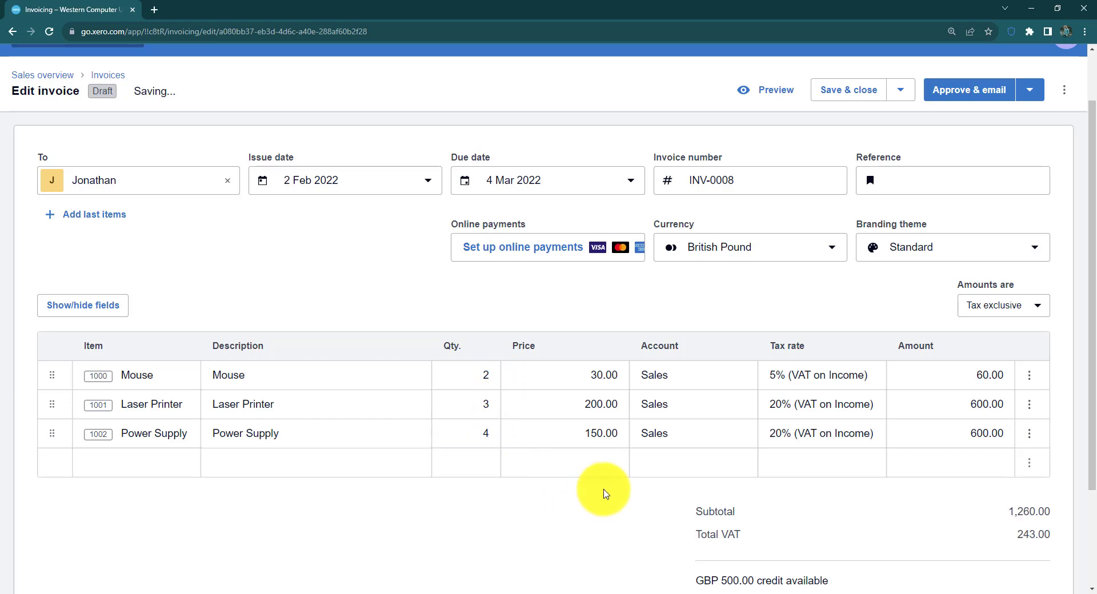
pyautogui.click(876, 403)
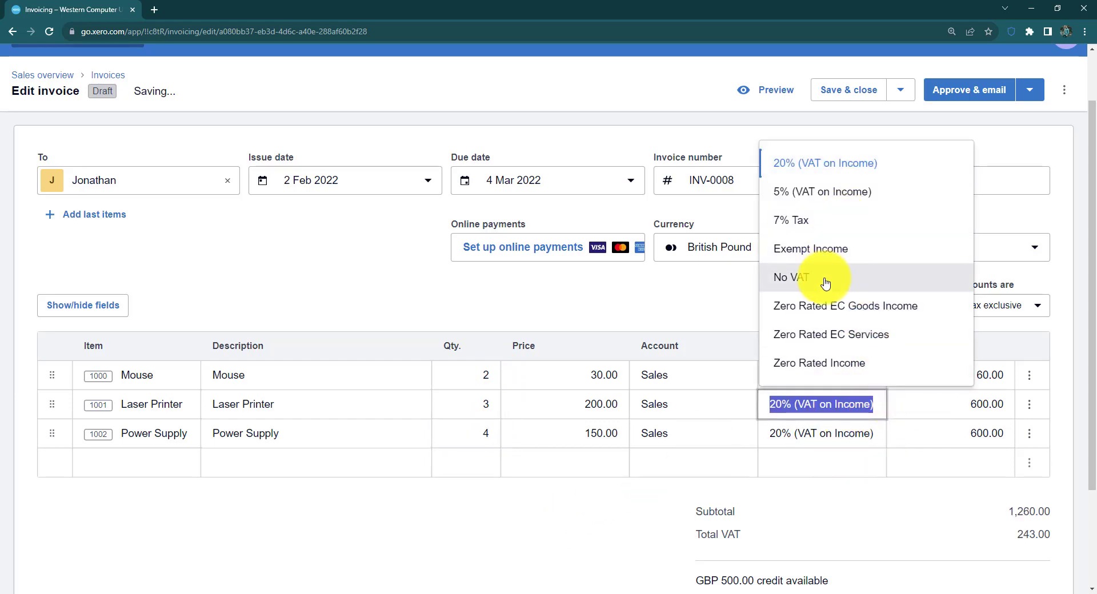
pyautogui.click(825, 282)
pyautogui.click(877, 433)
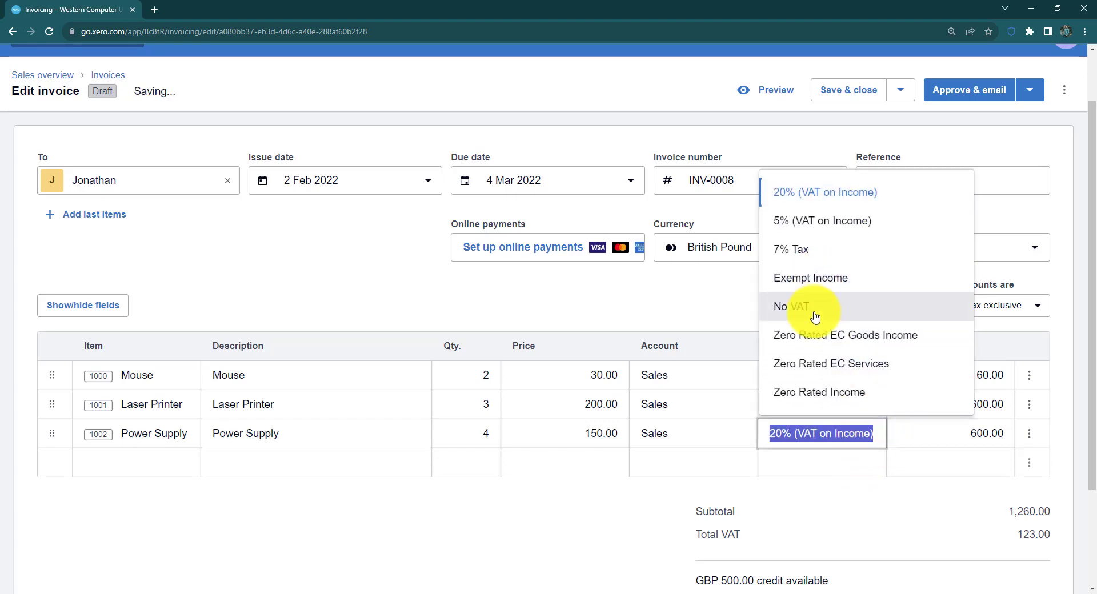
pyautogui.click(816, 317)
# - Approve the invoice without emailing it and apply 500.00 of the customer's prepayment credit to it
pyautogui.scroll(-2, 1080, 343)
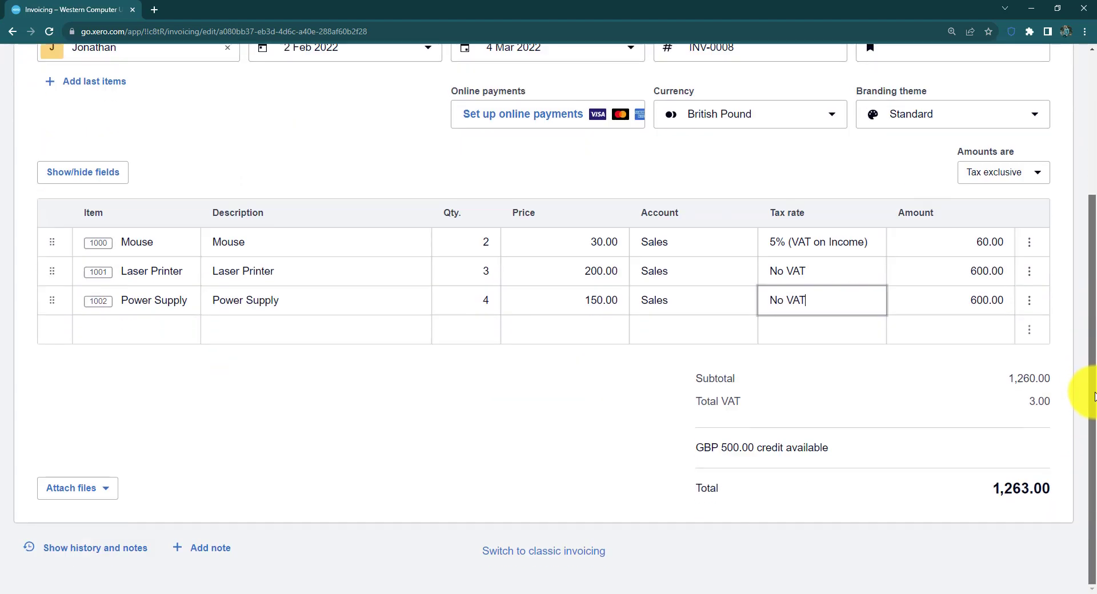
pyautogui.moveTo(1094, 394); pyautogui.dragTo(1095, 234)
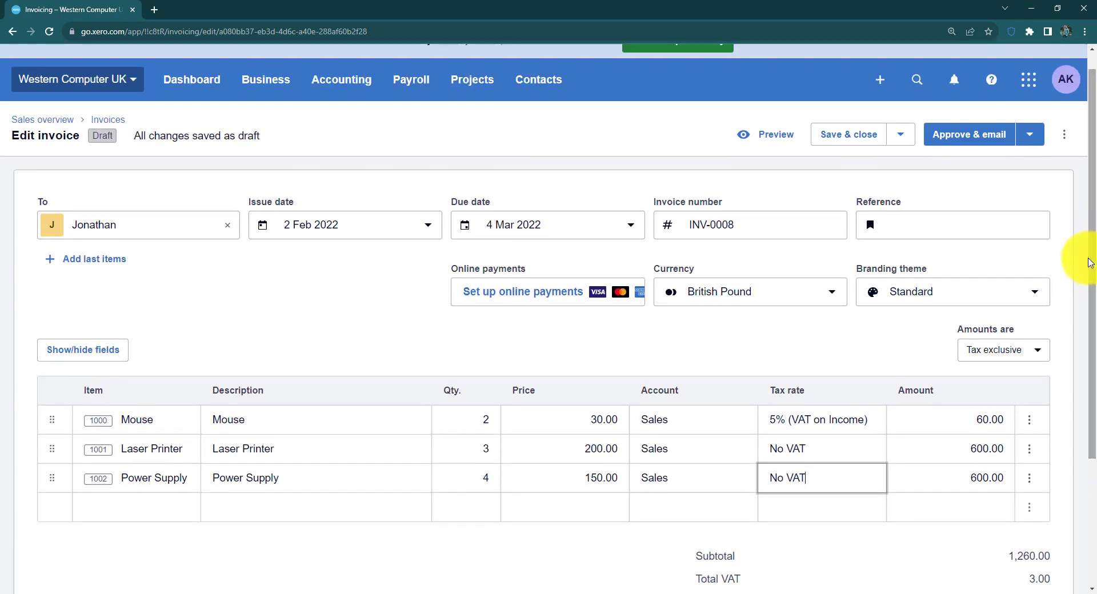
pyautogui.moveTo(1089, 192); pyautogui.dragTo(1095, 150)
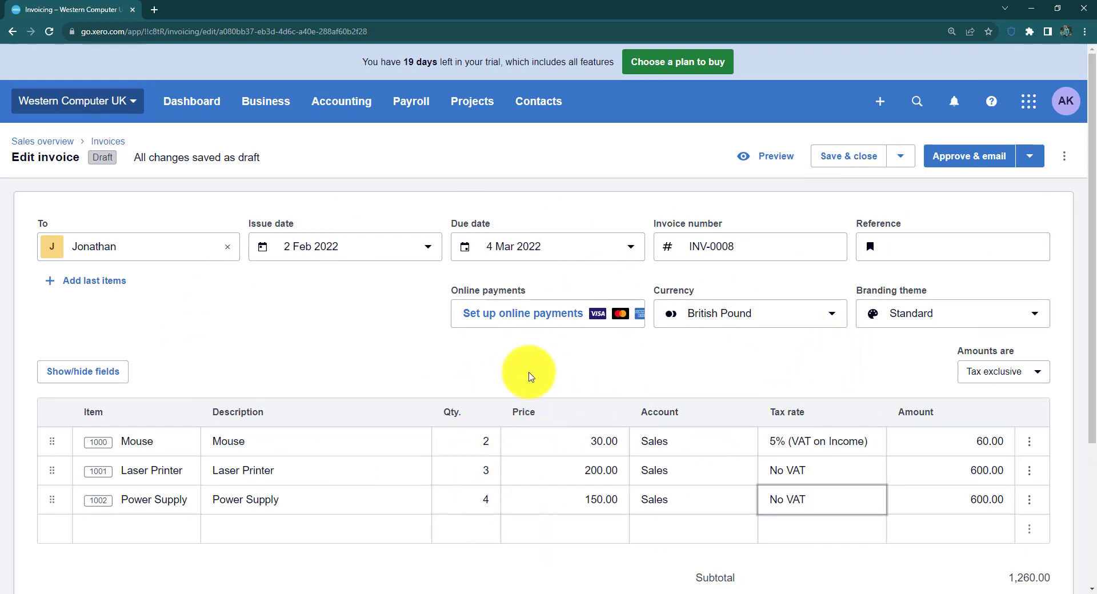
pyautogui.scroll(-1, 1091, 166)
pyautogui.scroll(1, 1093, 167)
pyautogui.moveTo(1094, 169)
pyautogui.mouseDown()
pyautogui.moveTo(1094, 310)
pyautogui.moveTo(1094, 183)
pyautogui.mouseUp()
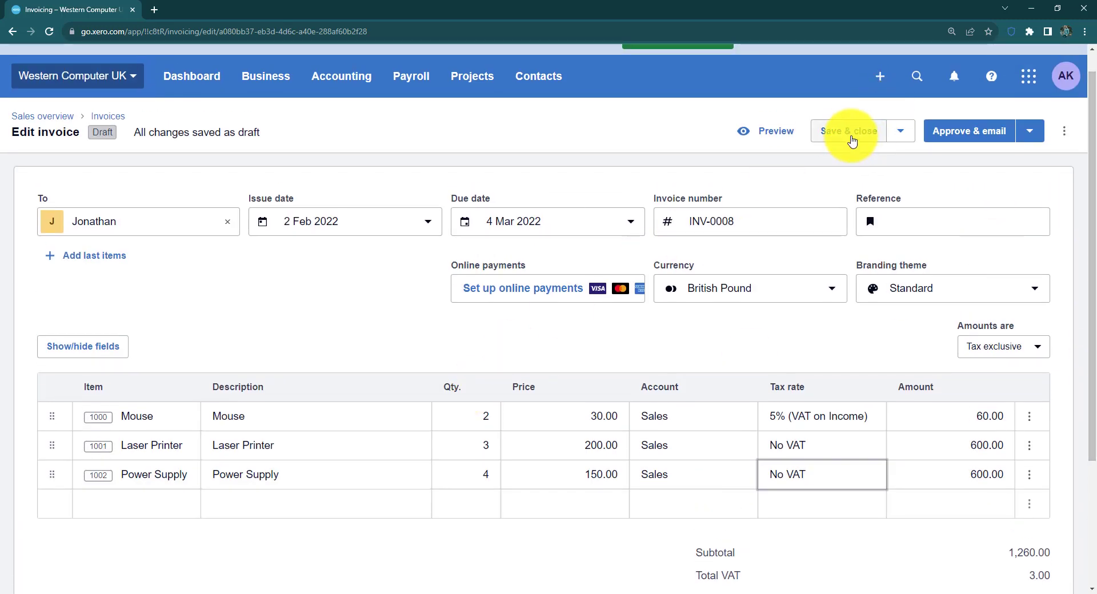
pyautogui.click(901, 137)
pyautogui.click(901, 138)
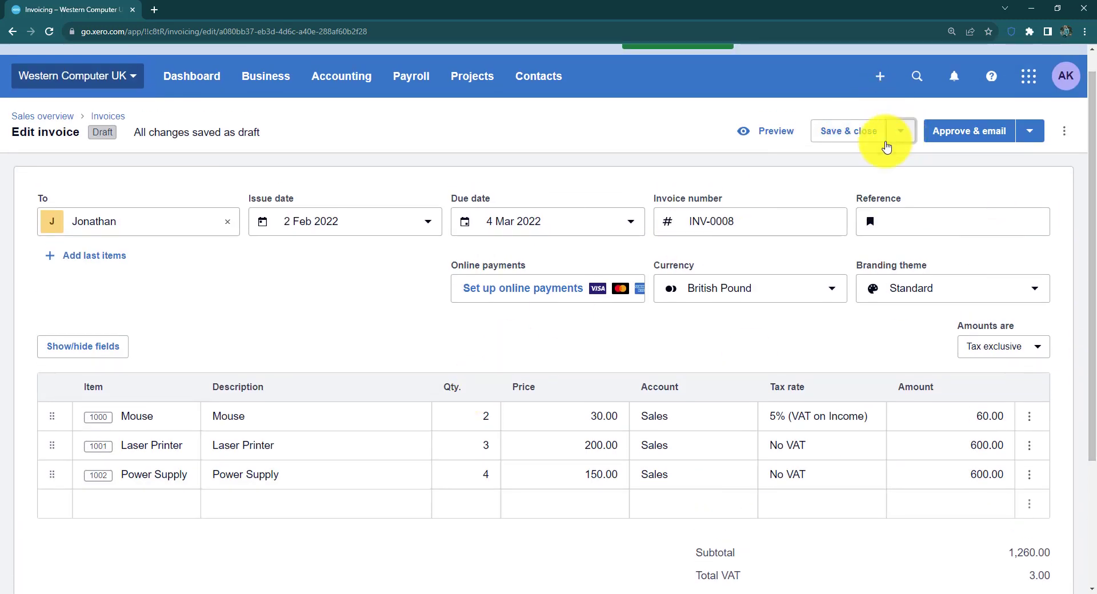
pyautogui.click(1024, 135)
pyautogui.click(949, 170)
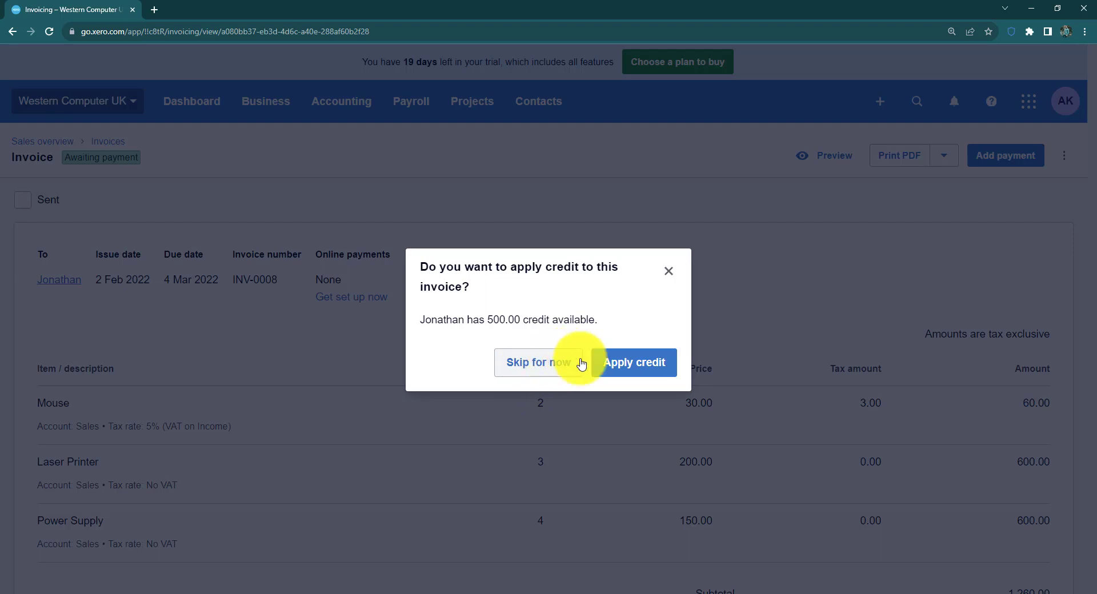
pyautogui.click(639, 368)
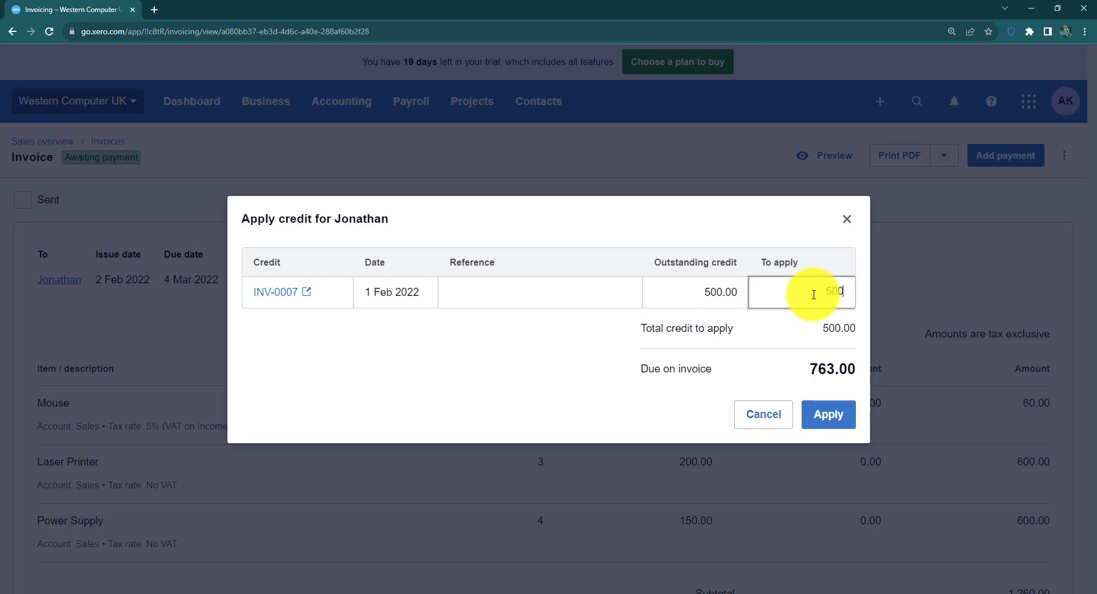
pyautogui.click(828, 416)
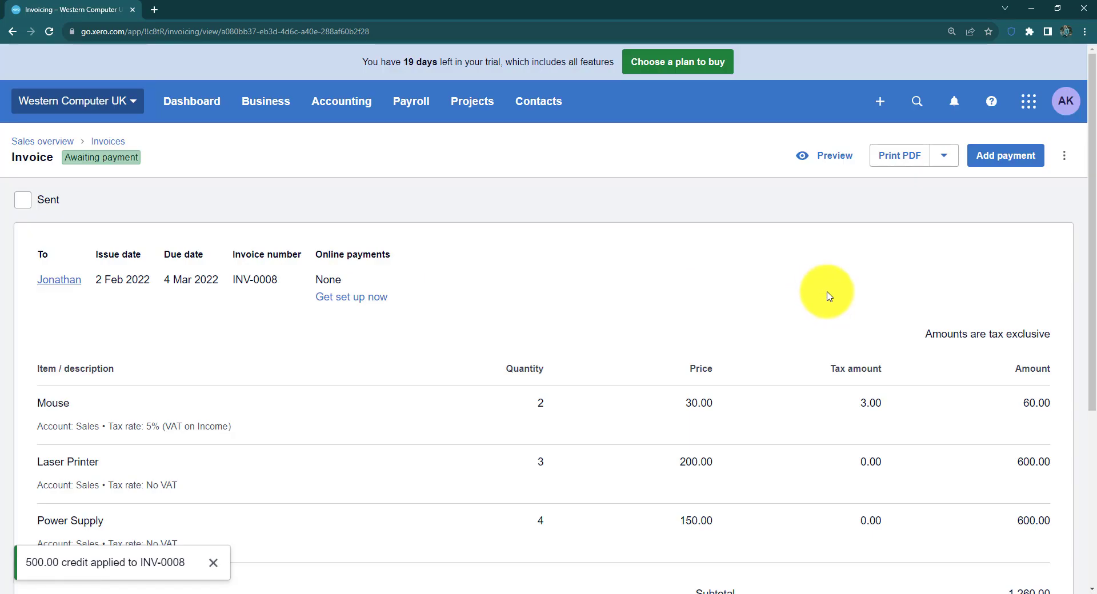
# - Review the approved invoice's line items, total, prepayment deduction and amount due
pyautogui.moveTo(1084, 208); pyautogui.dragTo(1079, 389)
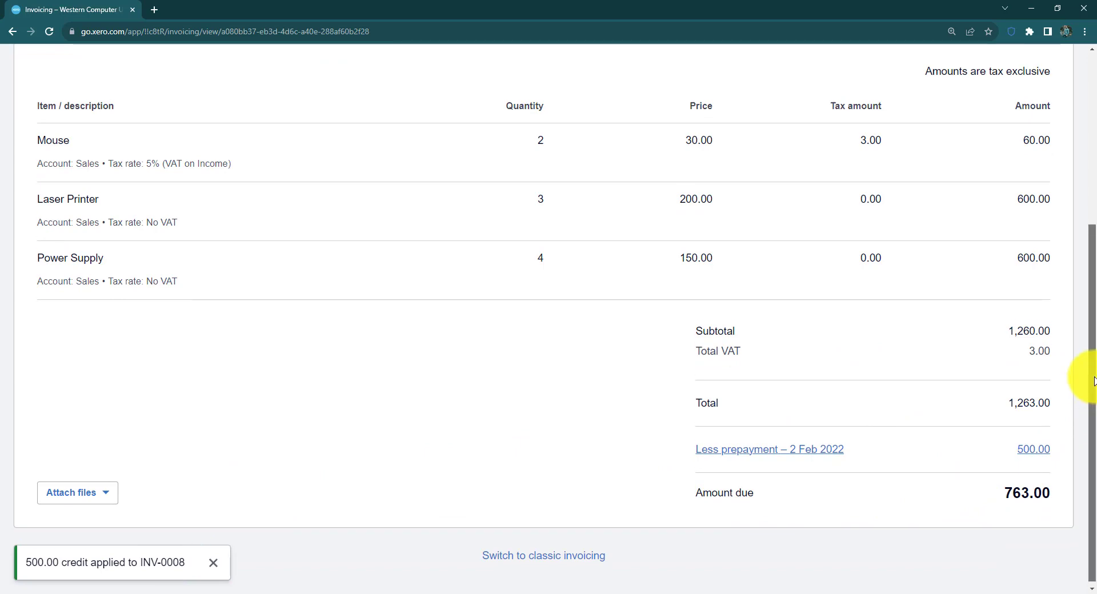
pyautogui.moveTo(1079, 386)
pyautogui.mouseDown()
pyautogui.moveTo(1080, 275)
pyautogui.moveTo(1080, 391)
pyautogui.mouseUp()
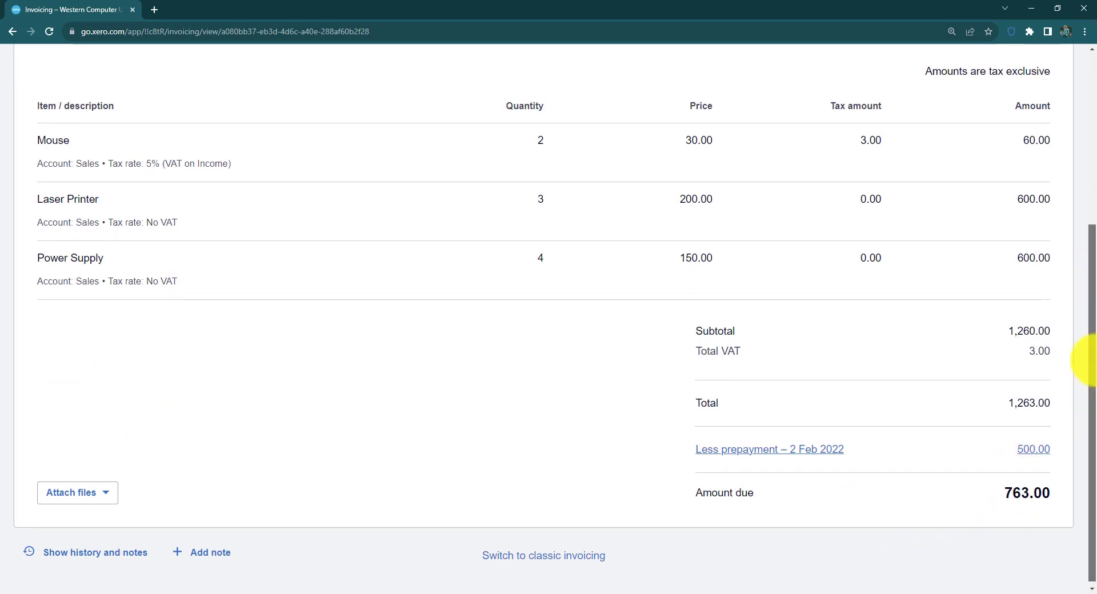
pyautogui.moveTo(1088, 343); pyautogui.dragTo(1078, 428)
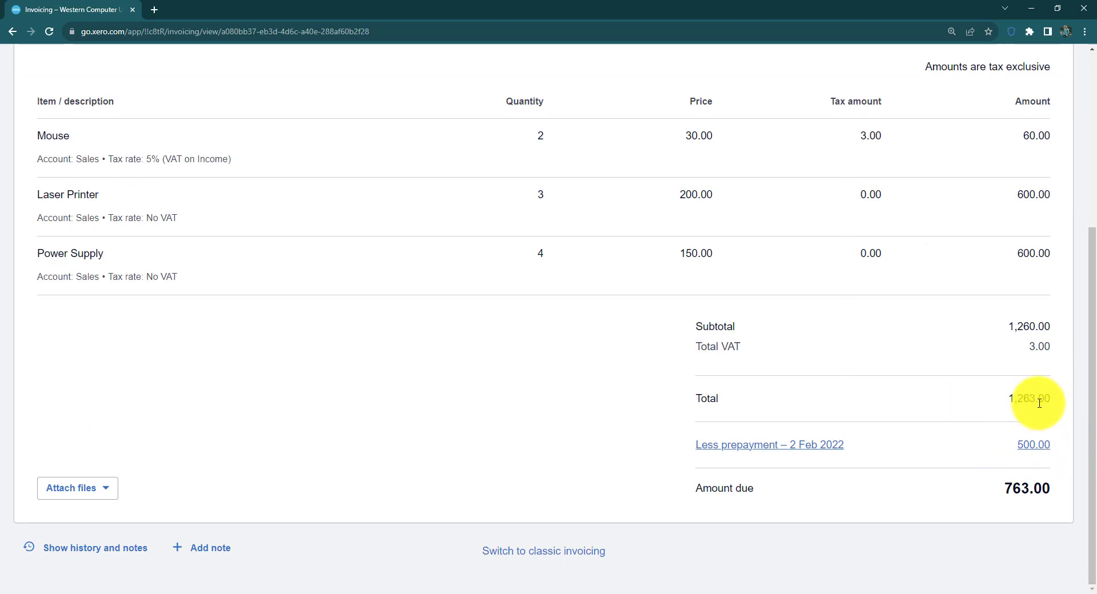
pyautogui.moveTo(1089, 374); pyautogui.dragTo(1083, 166)
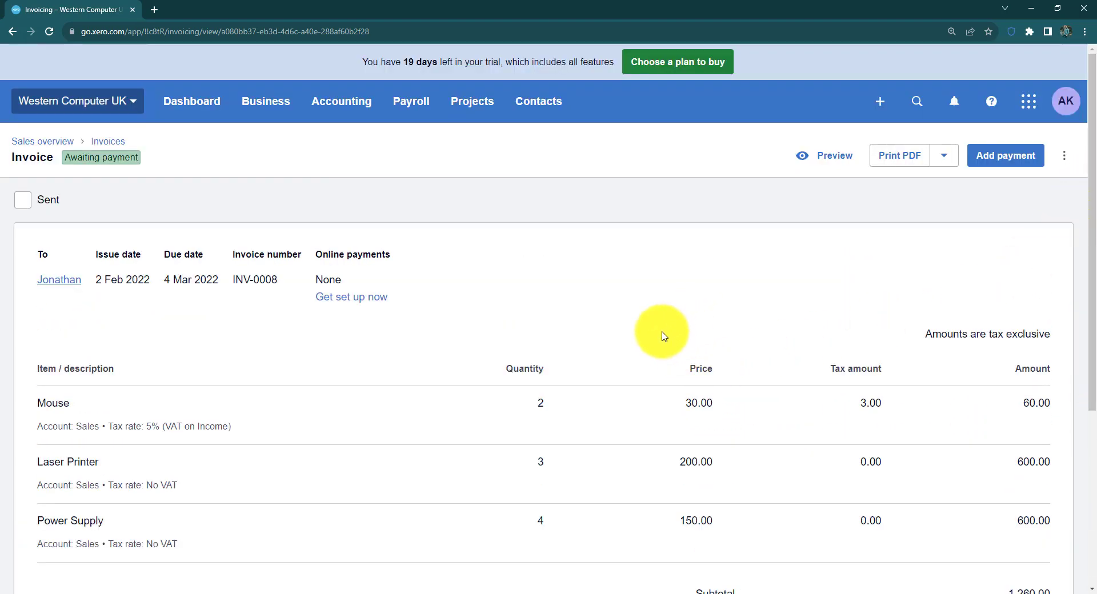
pyautogui.scroll(-2, 1080, 282)
pyautogui.scroll(2, 1067, 162)
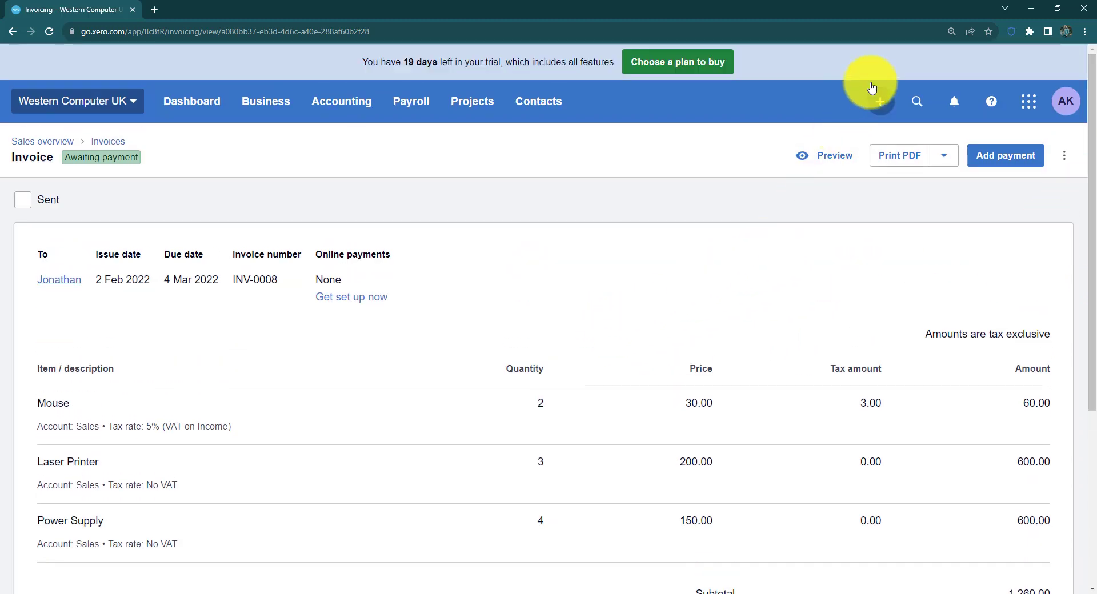
# - Start a new receive money transaction for the Western Comp-CC account and mark it as received as an Overpayment
pyautogui.click(885, 99)
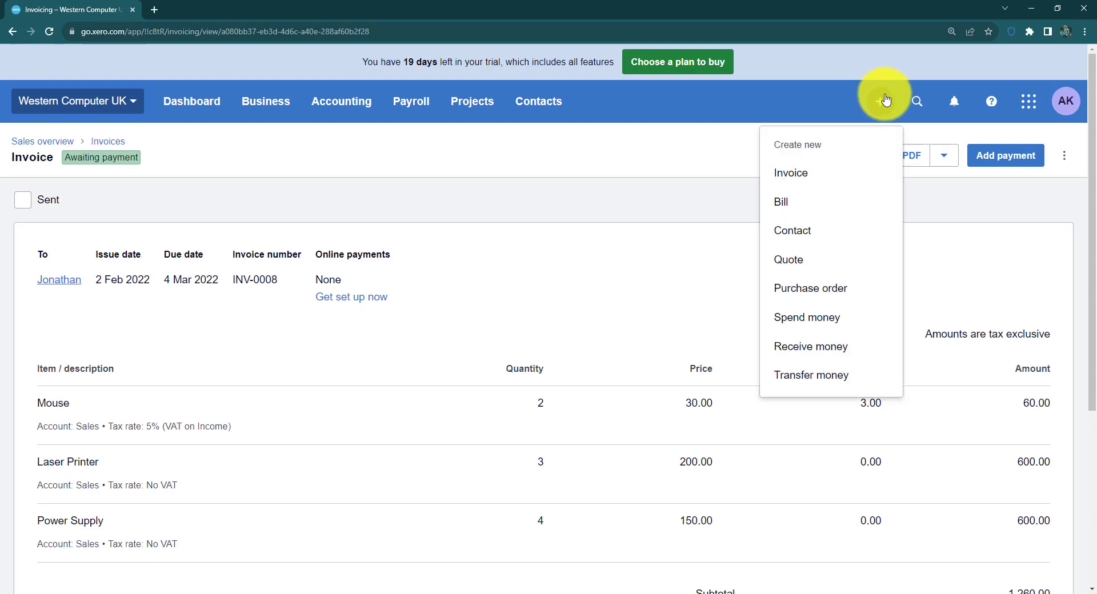
pyautogui.click(834, 350)
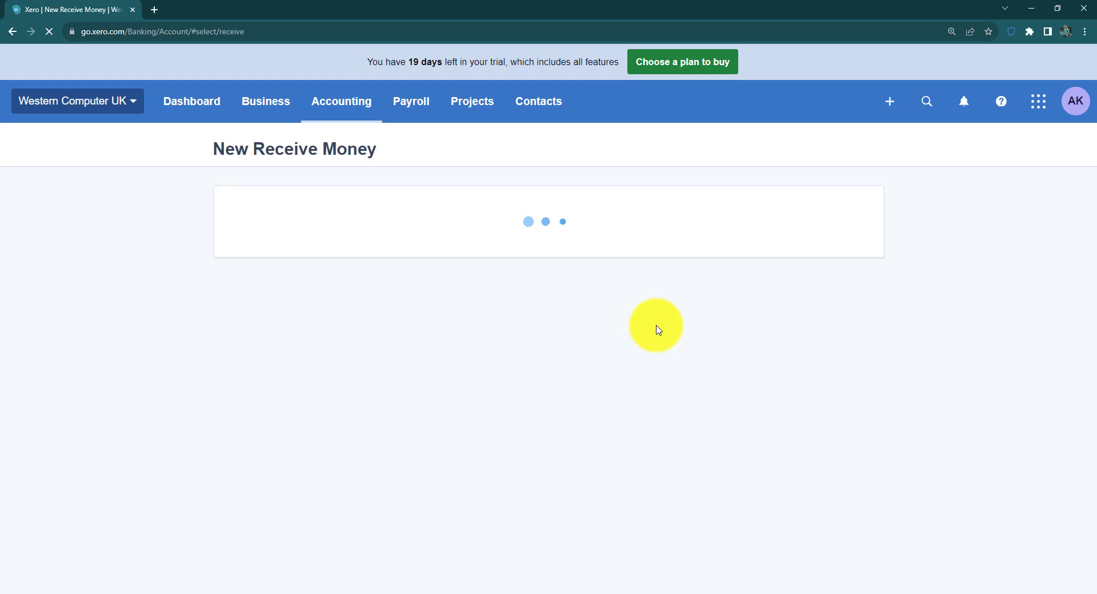
pyautogui.click(446, 304)
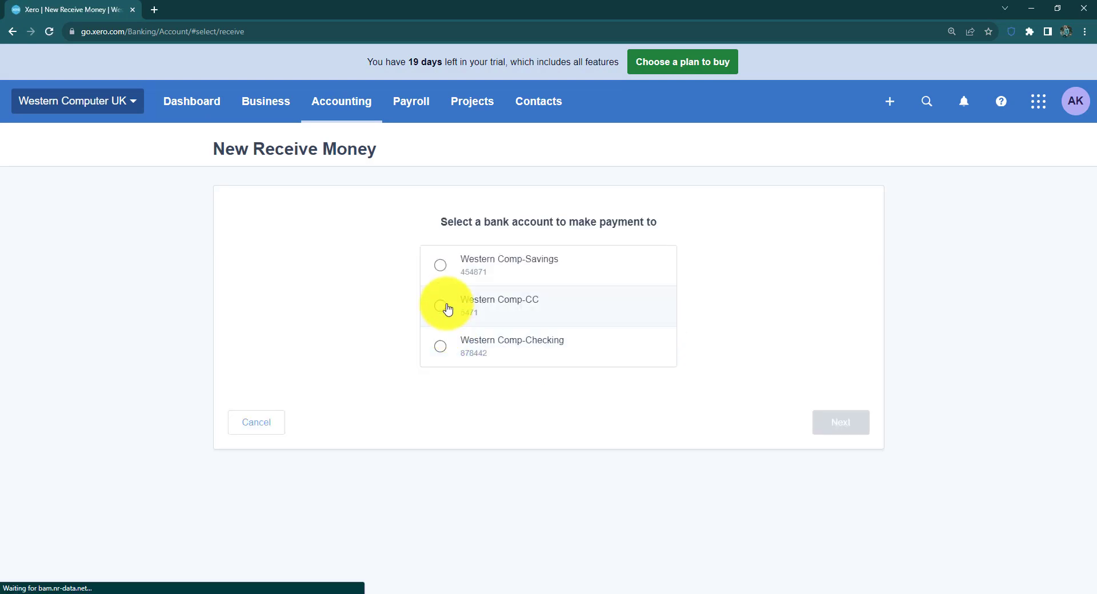
pyautogui.click(852, 426)
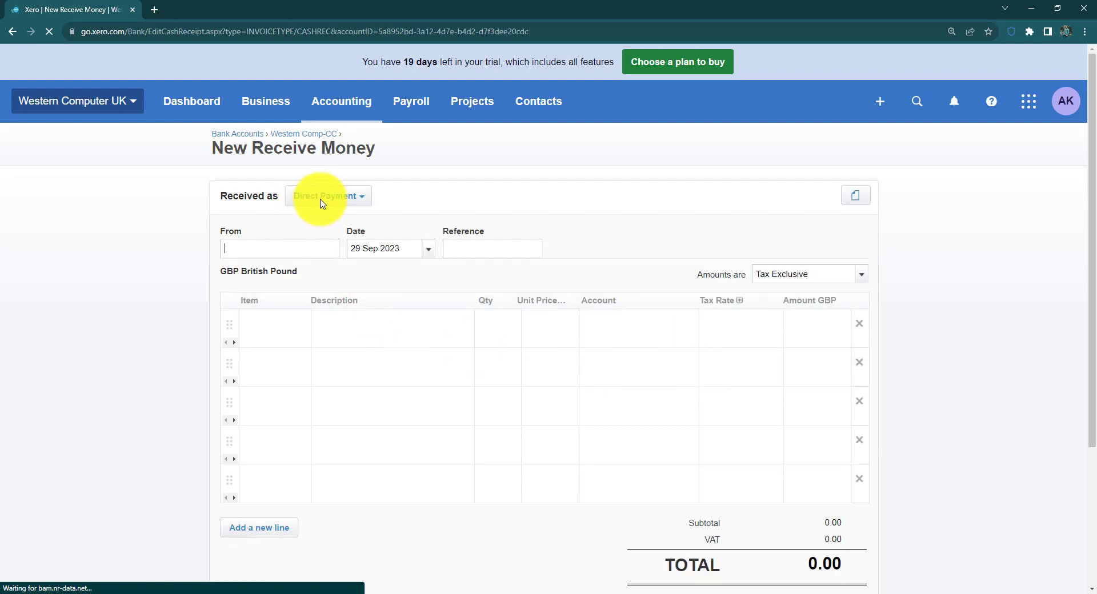
pyautogui.click(322, 198)
pyautogui.click(315, 278)
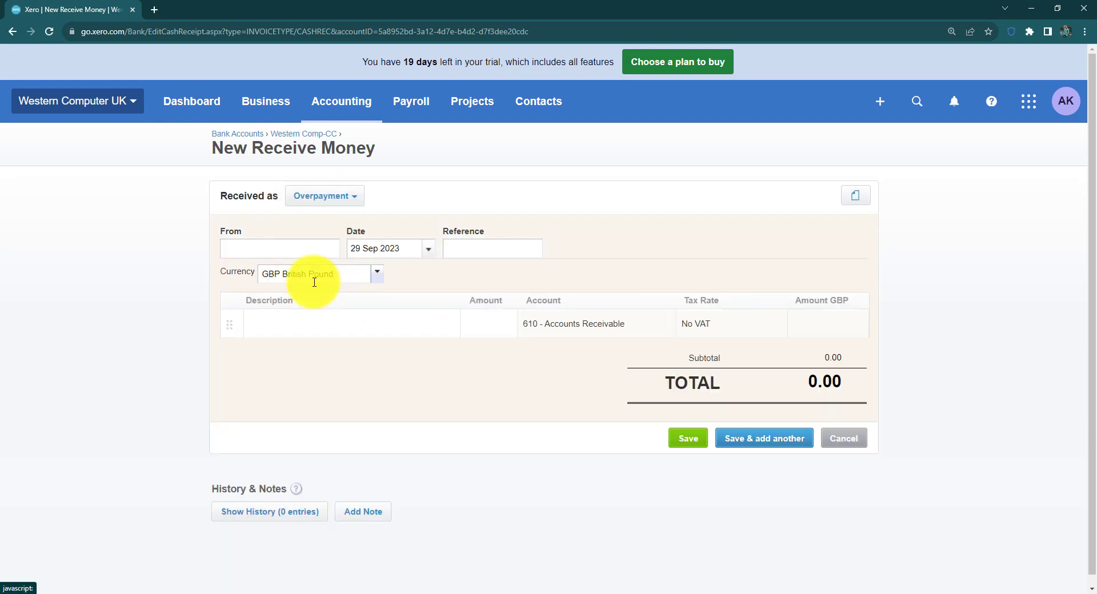
# - Select the existing customer who overpaid as the contact the money is received from
pyautogui.click(297, 243)
pyautogui.write('N')
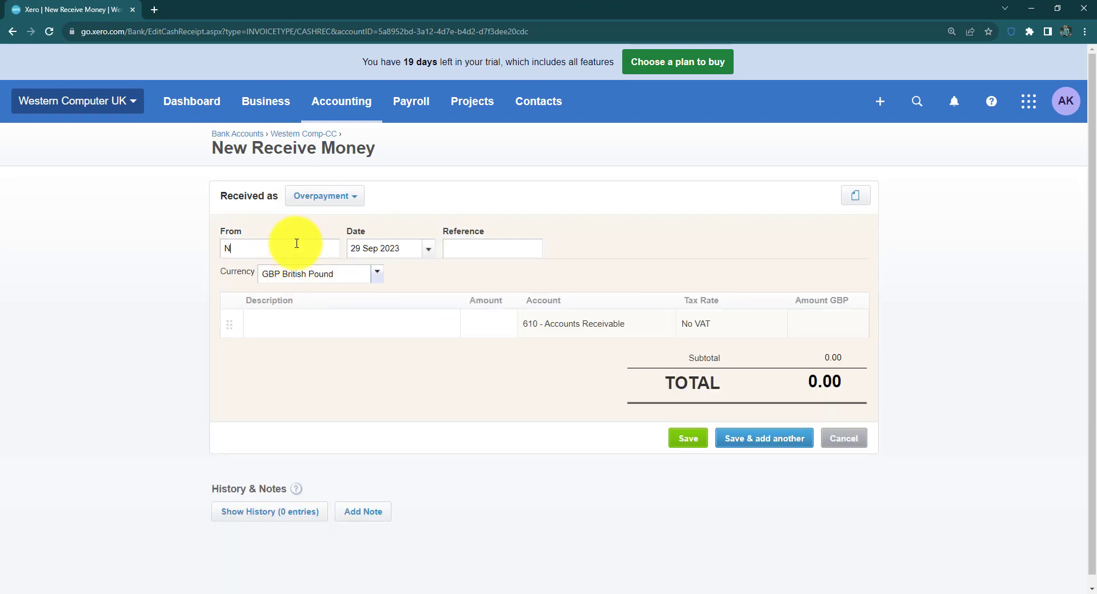
pyautogui.write('ic')
pyautogui.click(294, 276)
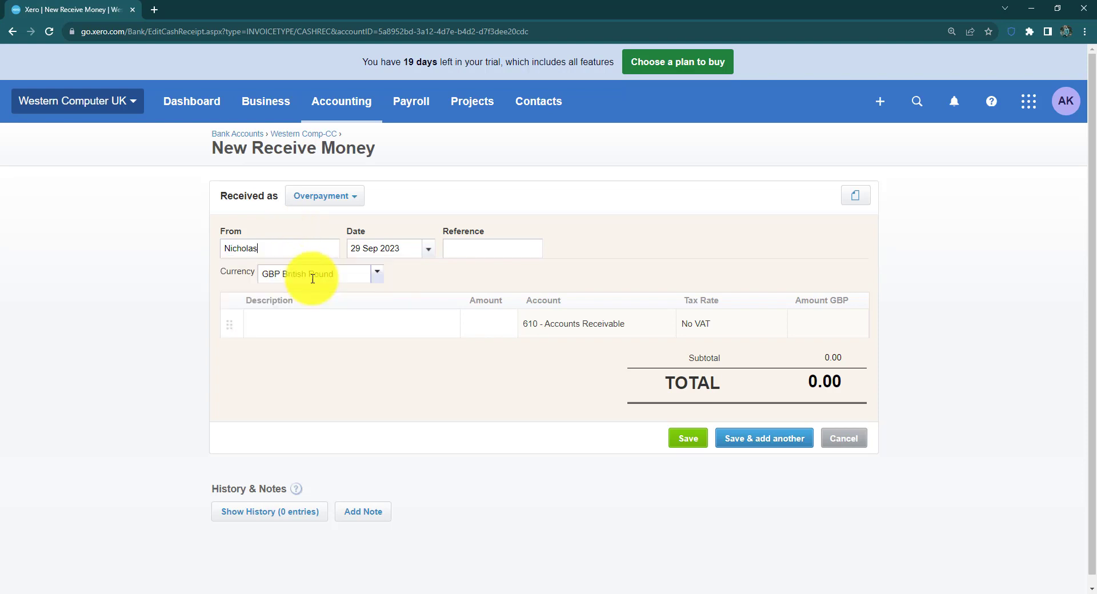
# - Set the overpayment's date to 5 Feb 2022
pyautogui.click(428, 250)
pyautogui.click(430, 277)
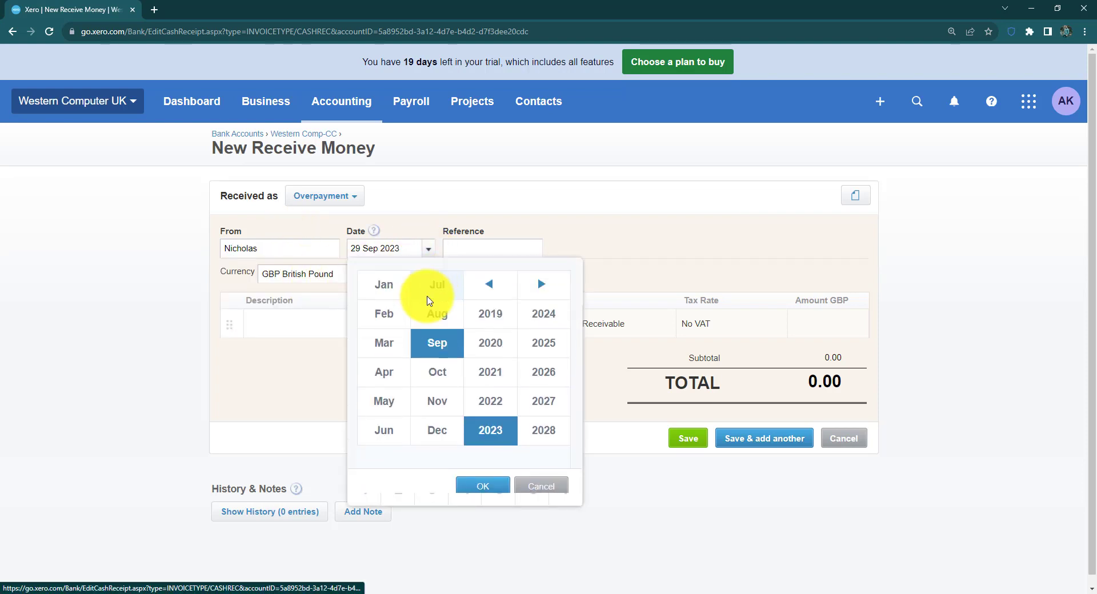
pyautogui.click(395, 314)
pyautogui.click(501, 402)
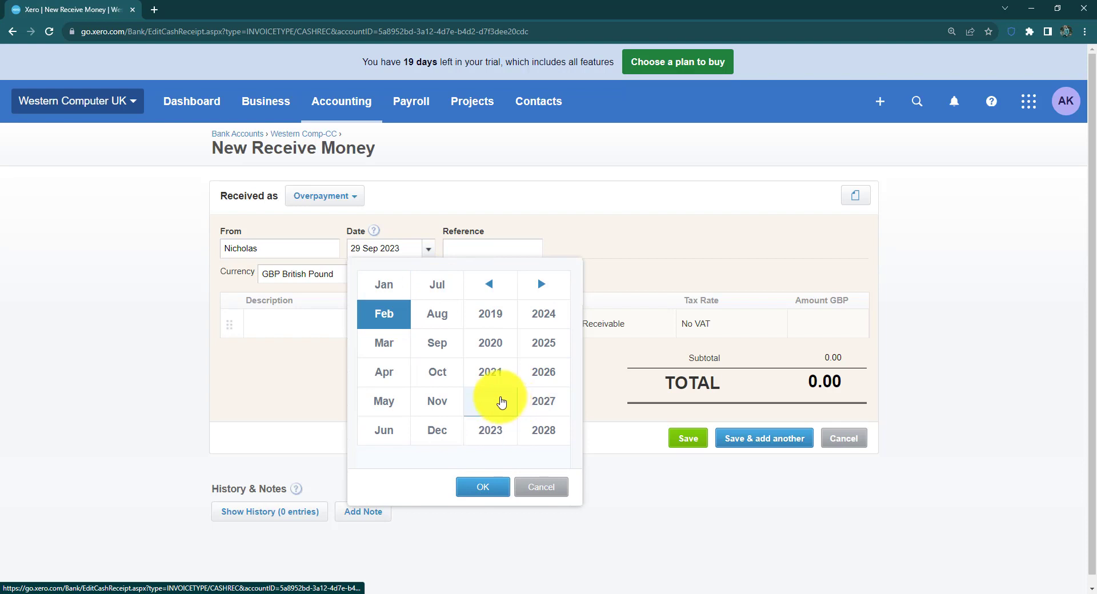
pyautogui.click(485, 490)
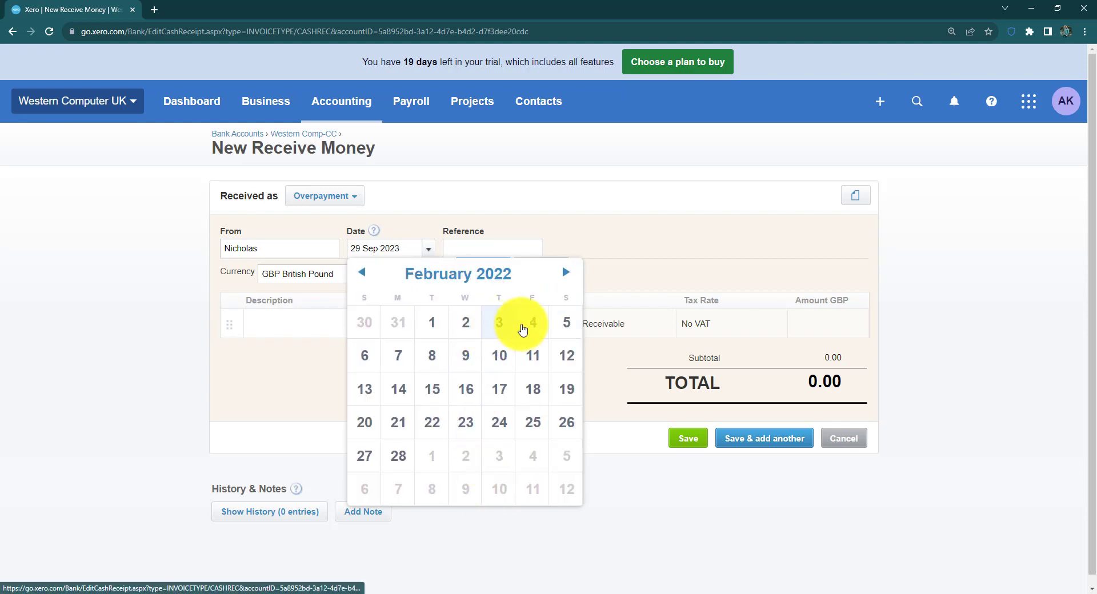
pyautogui.click(560, 325)
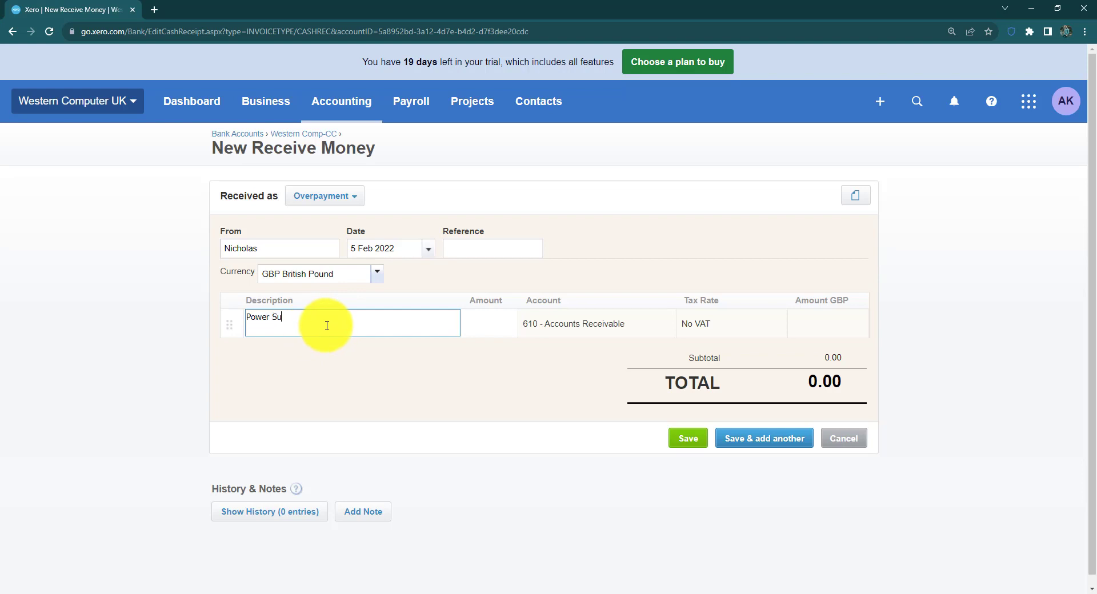
# - Fill in the overpayment line with the description Power Supply and an amount of 200.00
pyautogui.press('Tab')
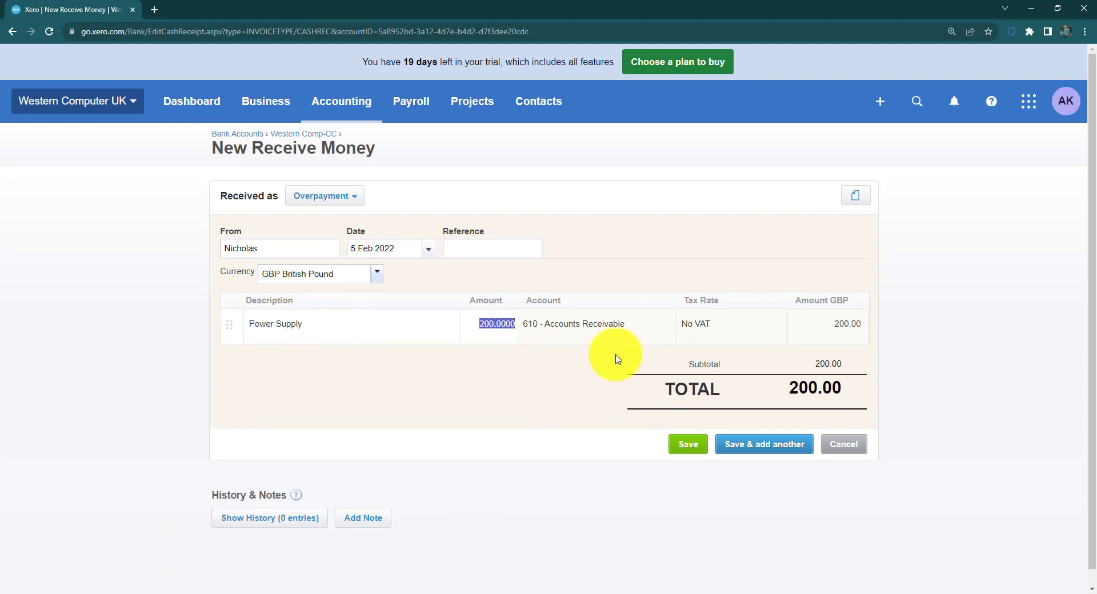
# - Save the 200.00 overpayment and review it in the Western Comp-CC account transactions
pyautogui.click(688, 449)
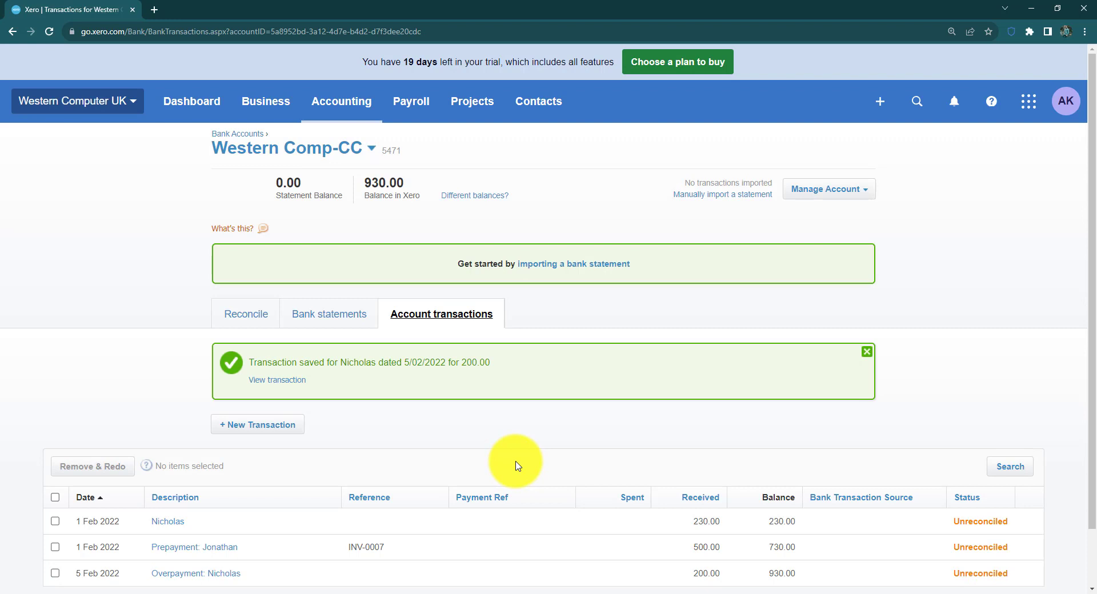
pyautogui.scroll(-2, 514, 465)
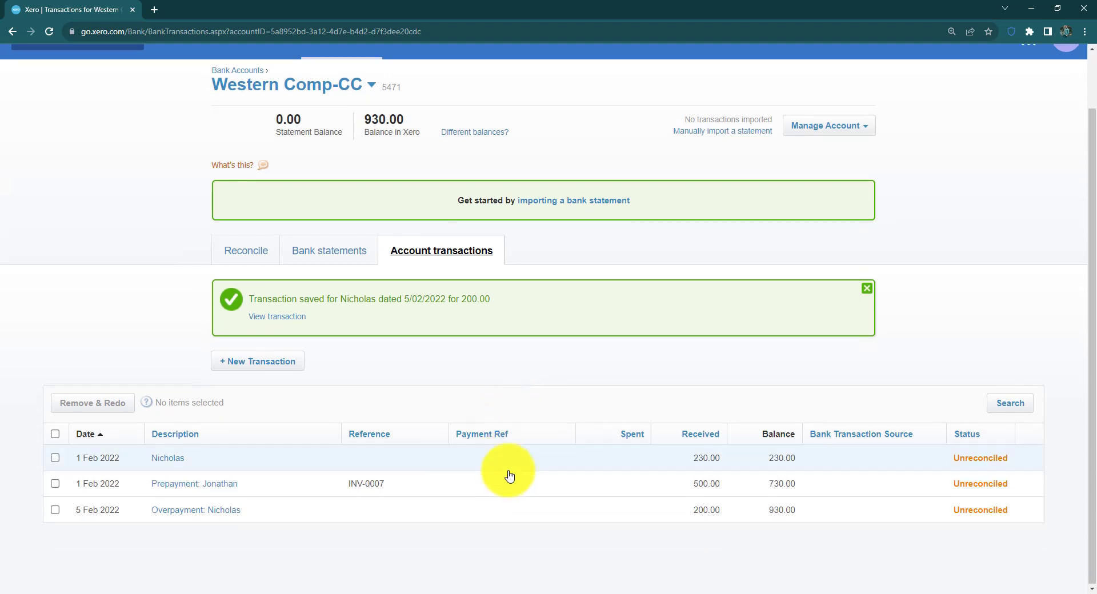
pyautogui.scroll(2, 497, 486)
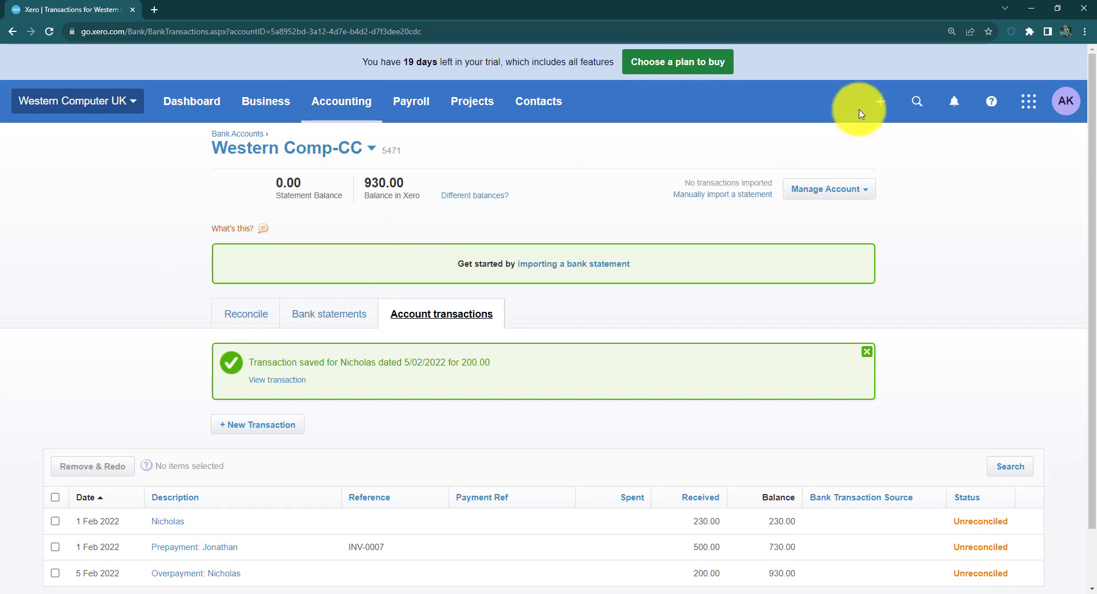
# - Create a new sales invoice addressed to the existing customer who made the overpayment
pyautogui.click(880, 101)
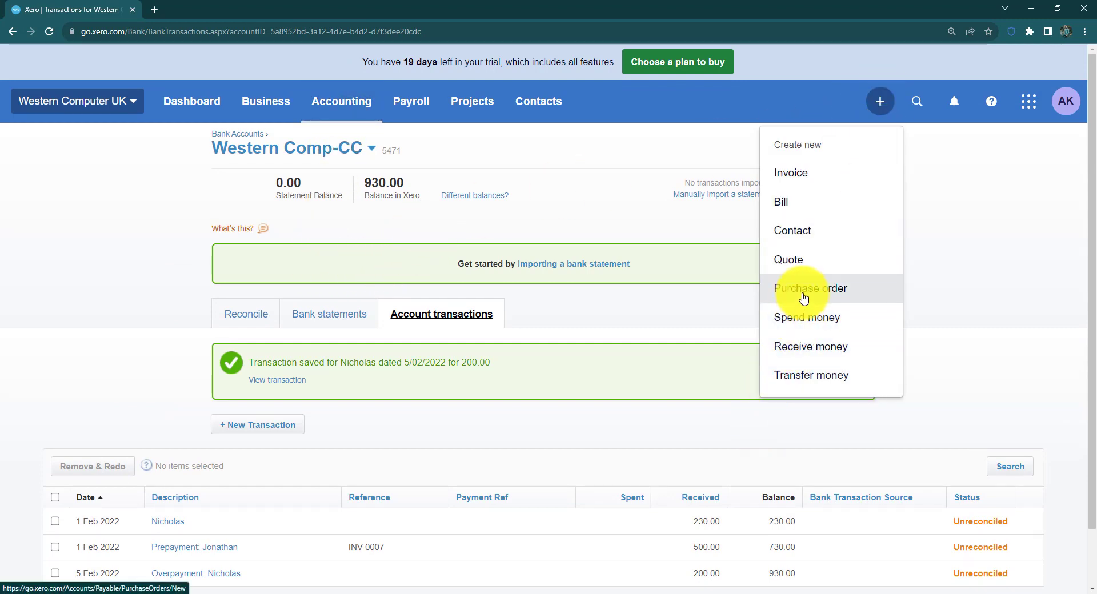
pyautogui.click(794, 172)
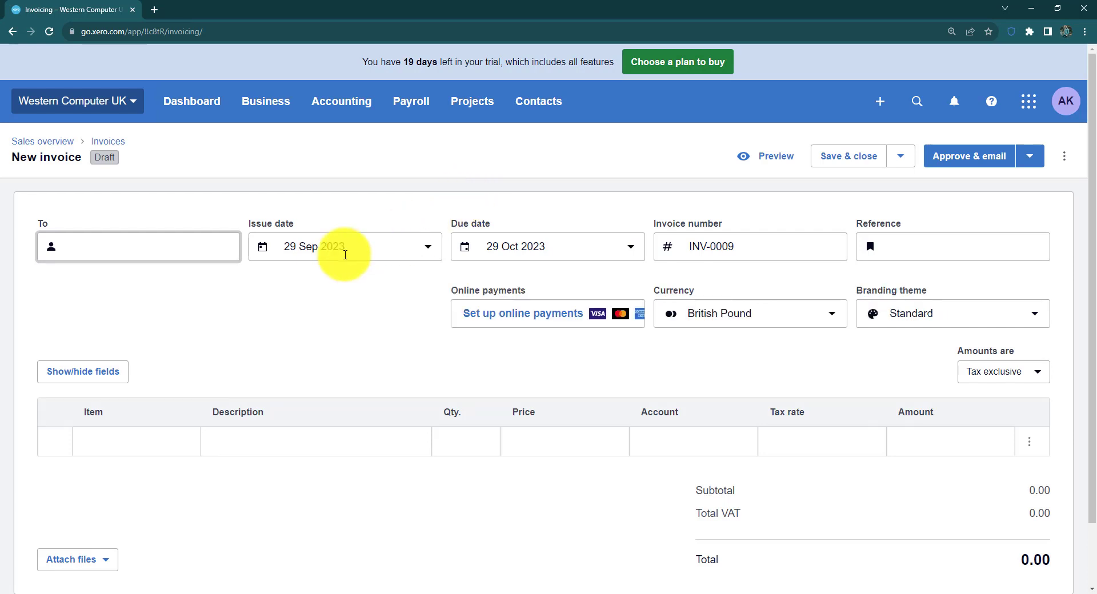
pyautogui.write('N')
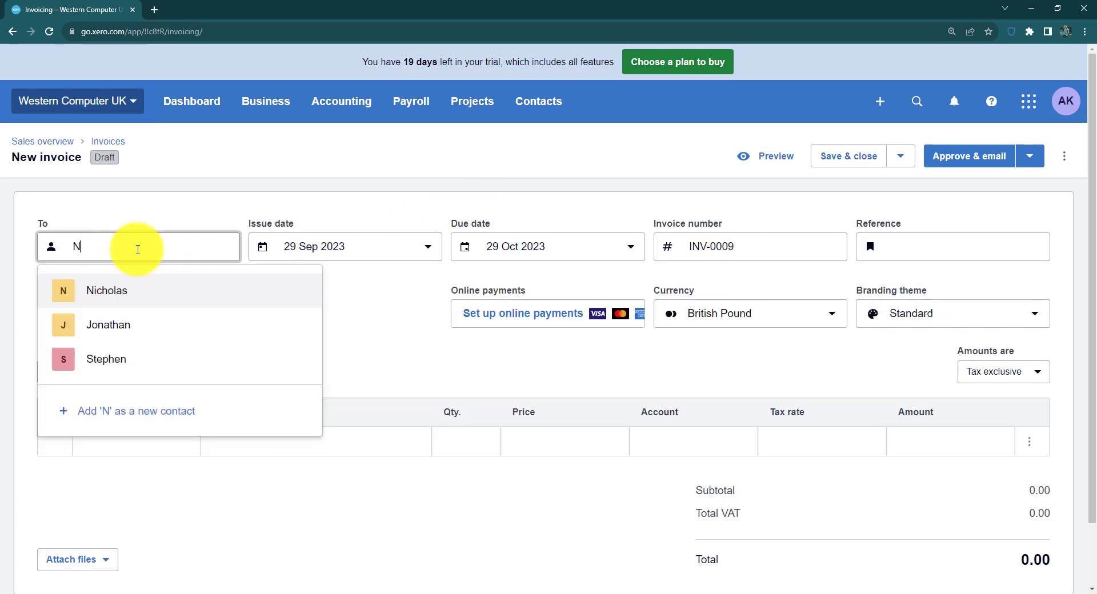
pyautogui.click(127, 290)
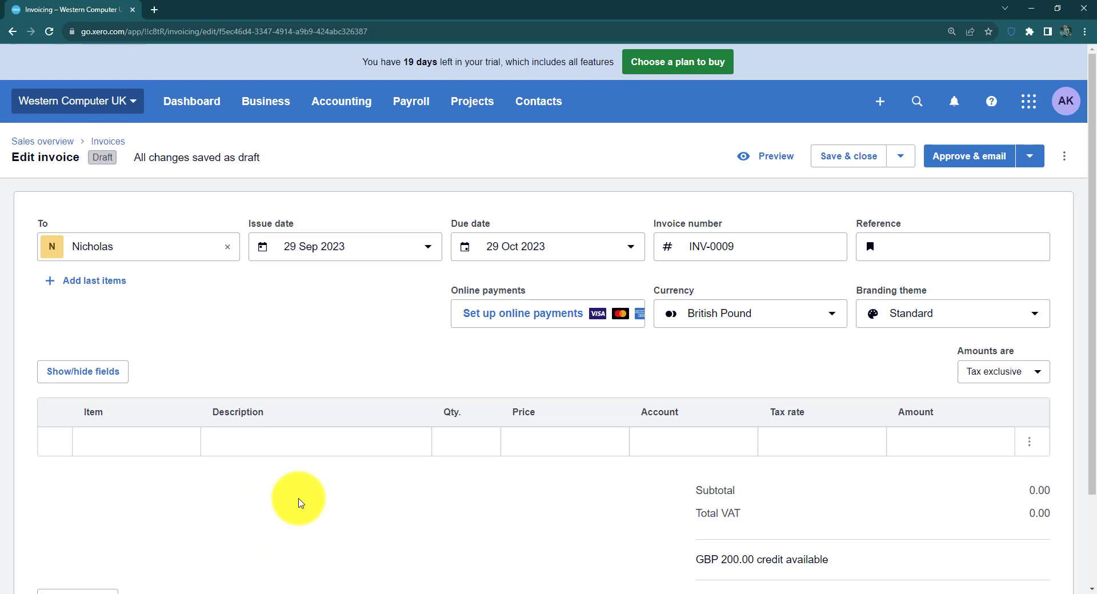
# - Set the invoice's issue date to 3 Feb 2022
pyautogui.click(430, 256)
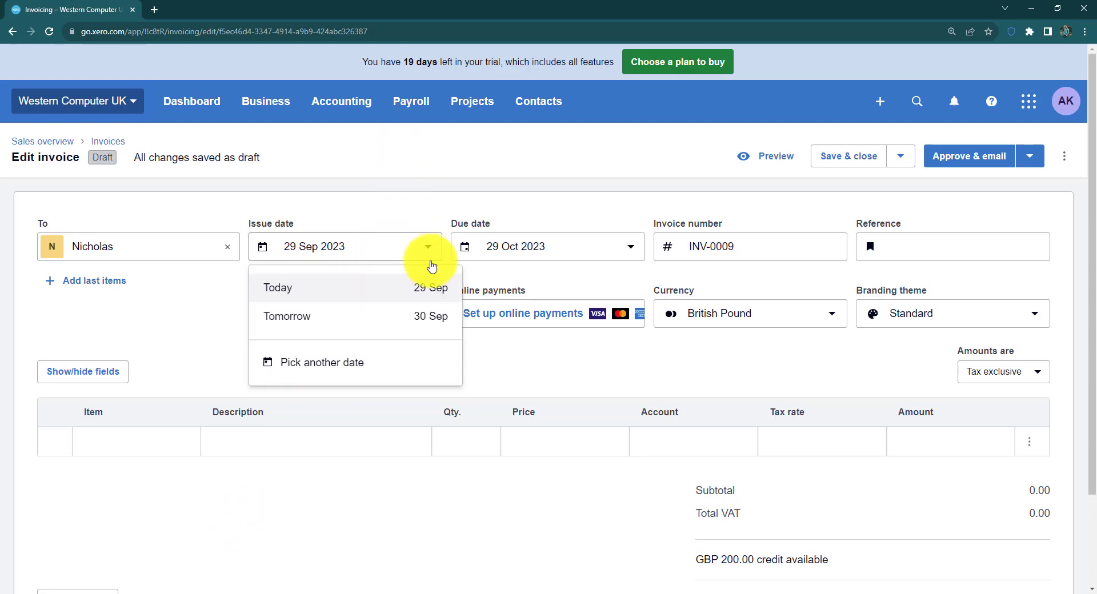
pyautogui.click(343, 368)
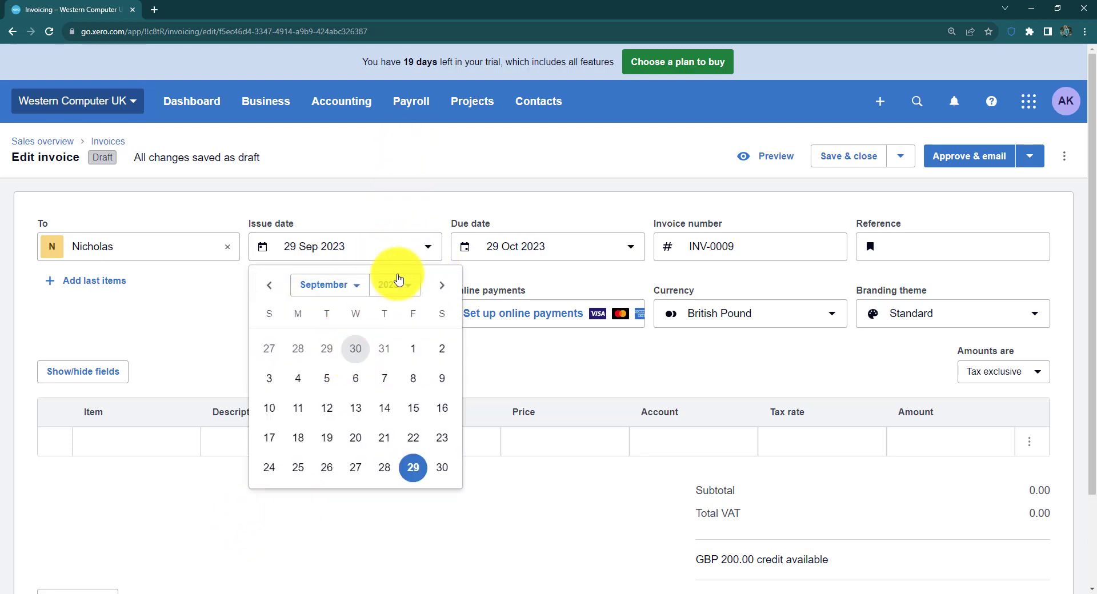
pyautogui.click(350, 285)
pyautogui.click(351, 313)
pyautogui.click(391, 285)
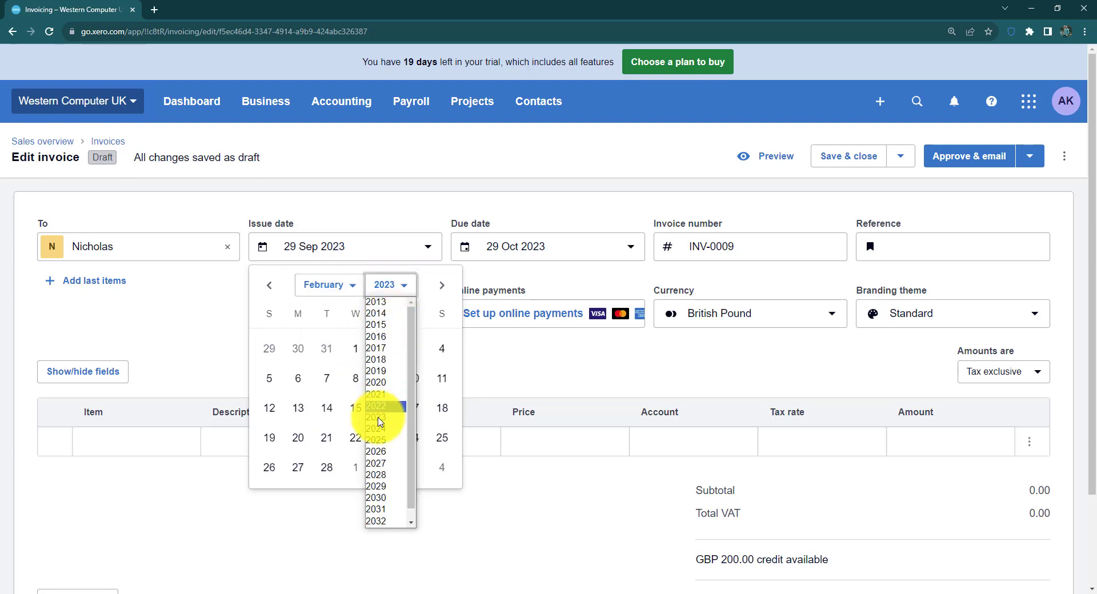
pyautogui.click(377, 407)
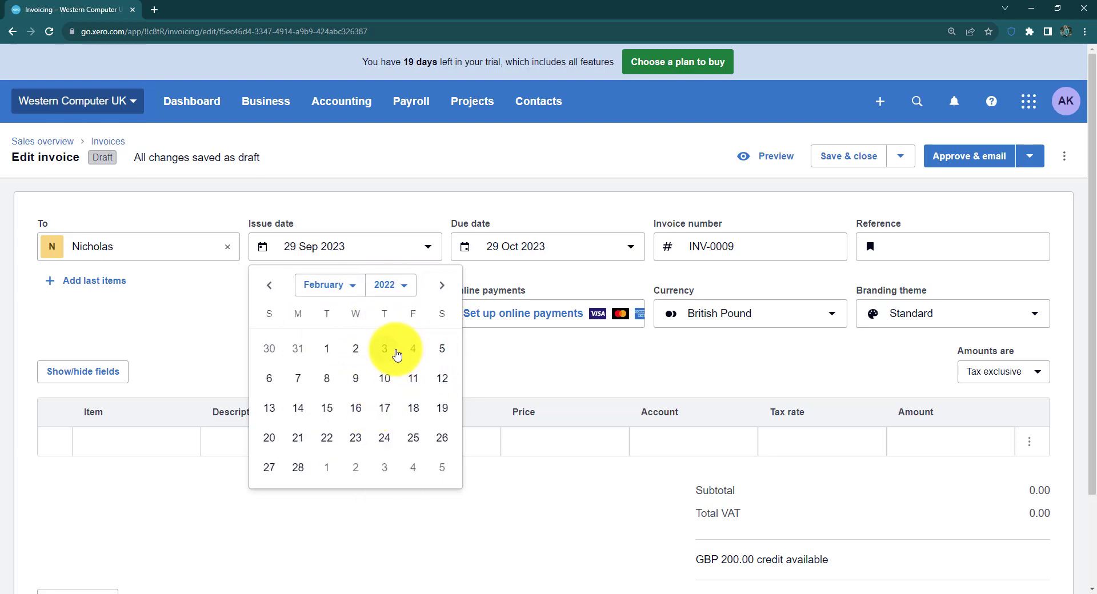
pyautogui.click(388, 350)
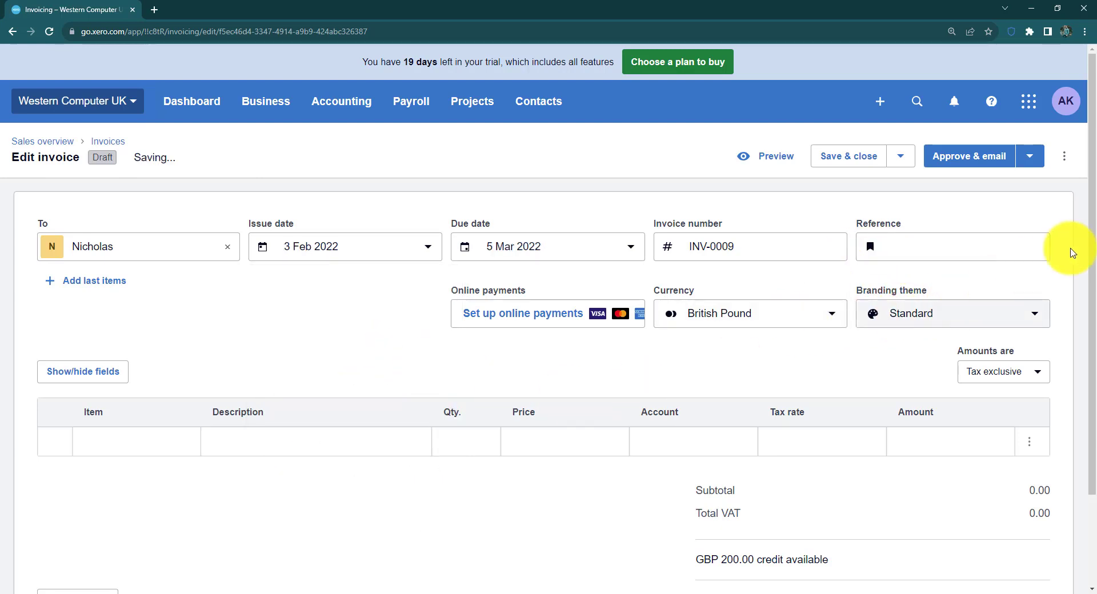
# - Add the inventory items Mouse, Laser Printer and Power Supply as separate lines on the invoice
pyautogui.scroll(-2, 1086, 274)
pyautogui.click(134, 337)
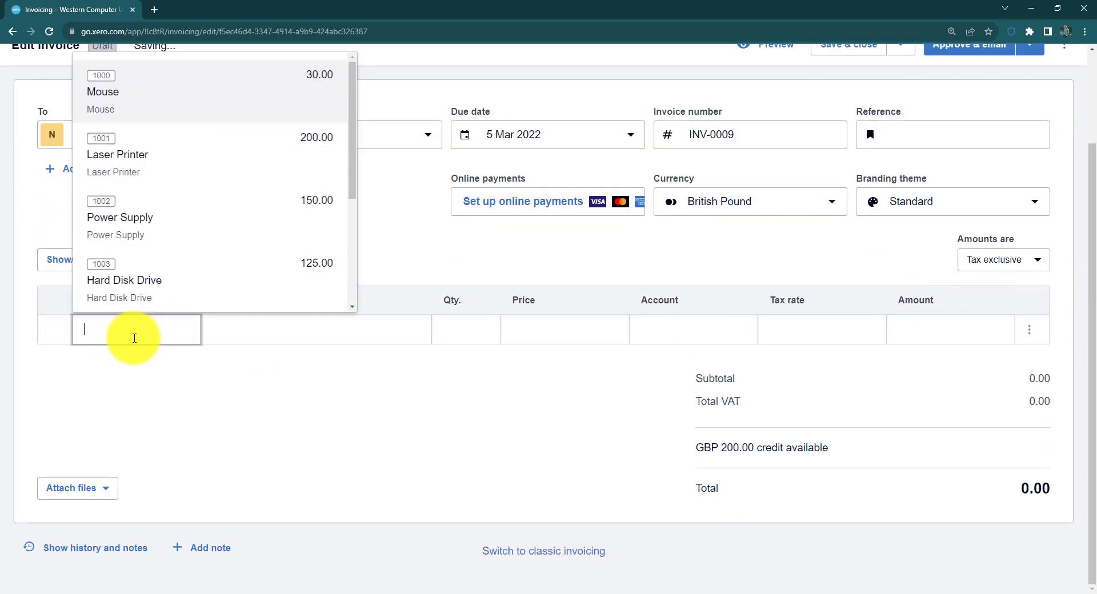
pyautogui.click(142, 110)
pyautogui.click(147, 360)
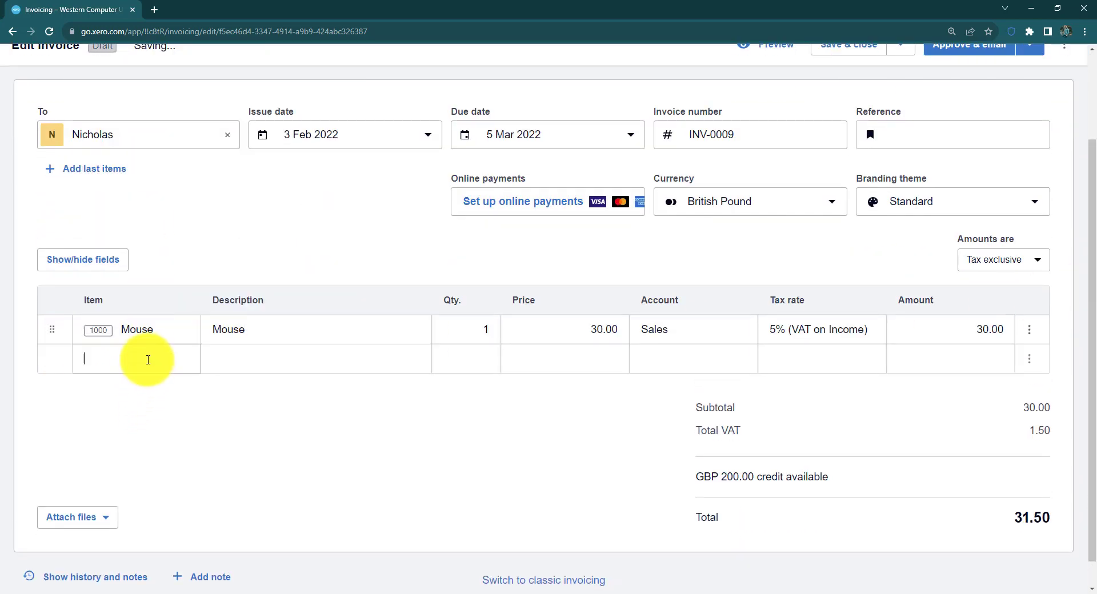
pyautogui.scroll(-1, 195, 263)
pyautogui.click(190, 146)
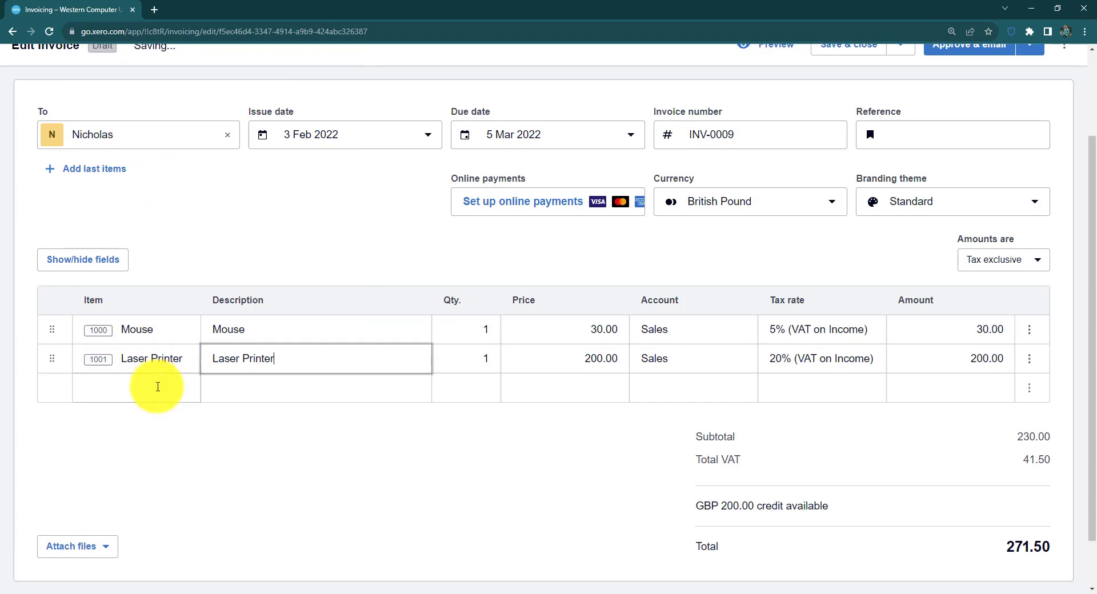
pyautogui.click(157, 386)
pyautogui.click(200, 222)
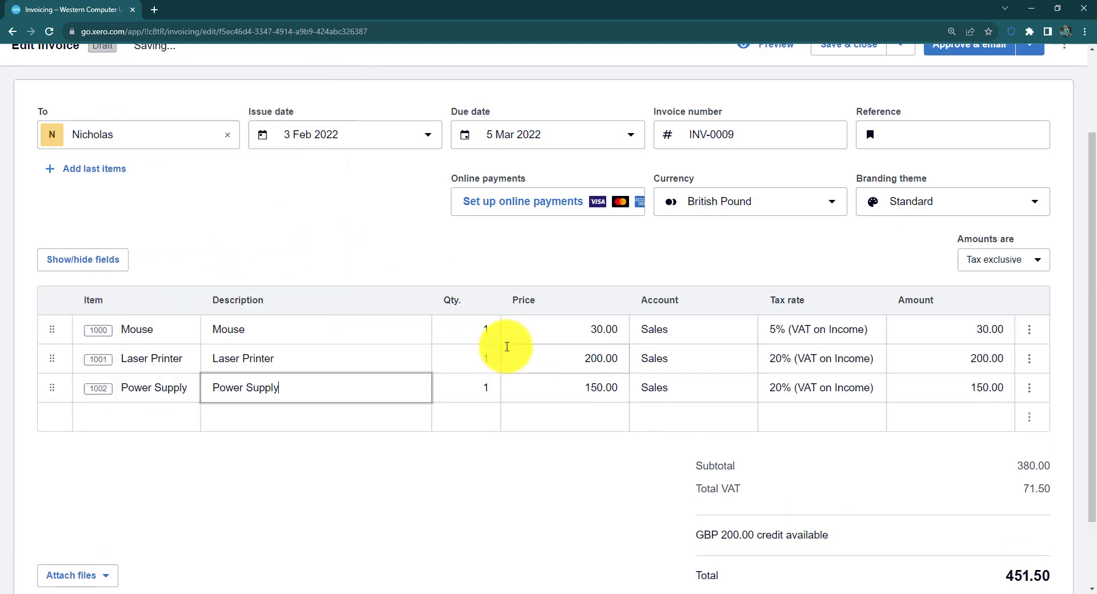
# - Set the tax rate of the Laser Printer and Power Supply lines to No VAT
pyautogui.scroll(-1, 1058, 377)
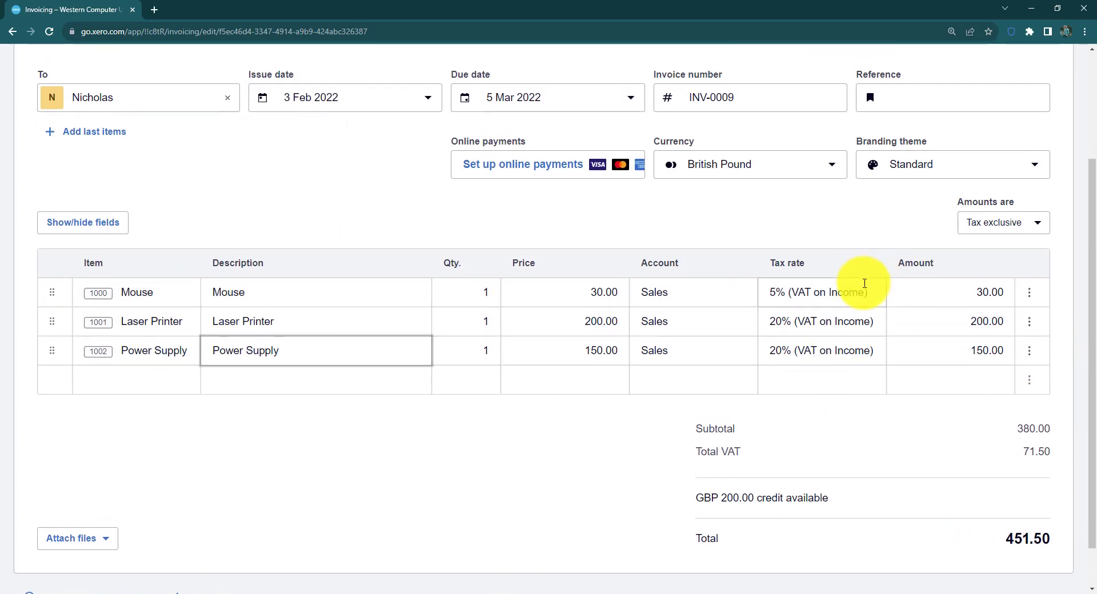
pyautogui.click(869, 326)
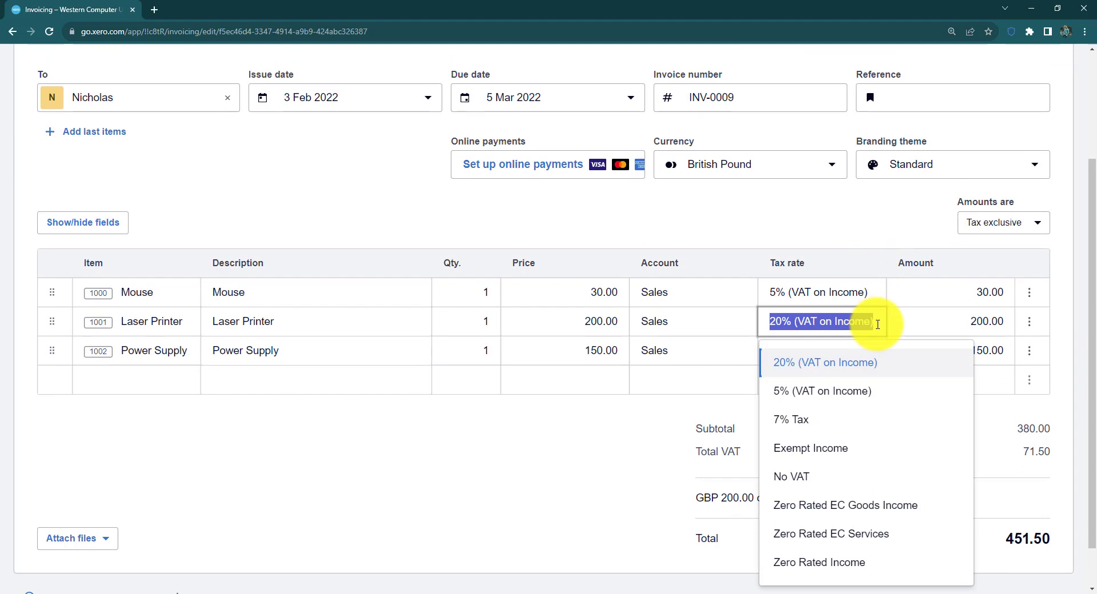
pyautogui.click(817, 474)
pyautogui.click(881, 354)
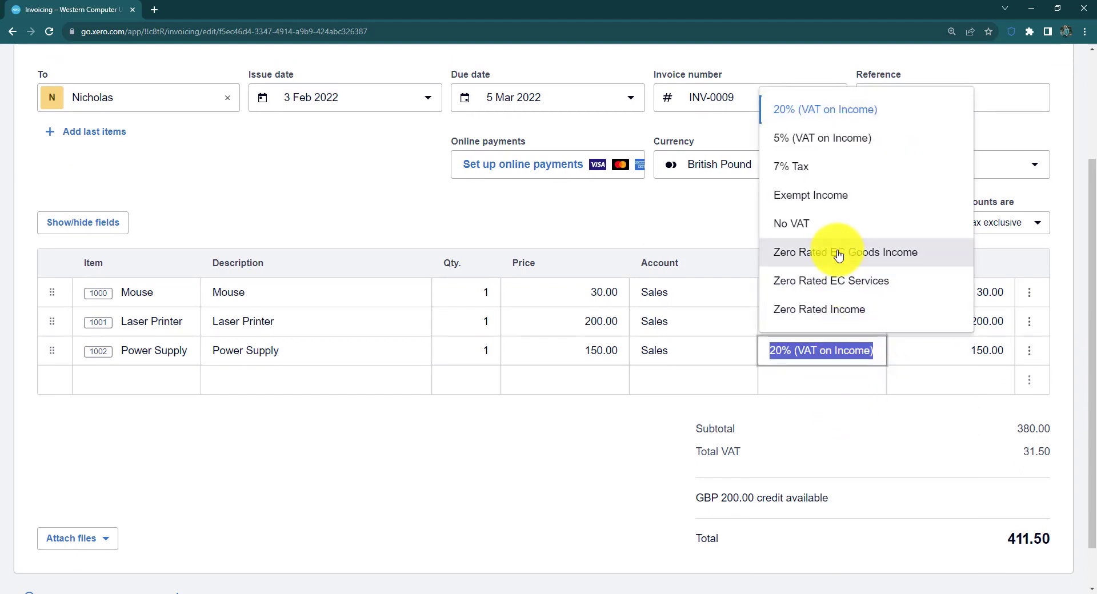
pyautogui.click(838, 212)
# - Approve the invoice without emailing it and skip applying the customer's available credit for now
pyautogui.moveTo(1092, 281); pyautogui.dragTo(1094, 212)
pyautogui.scroll(1, 1077, 205)
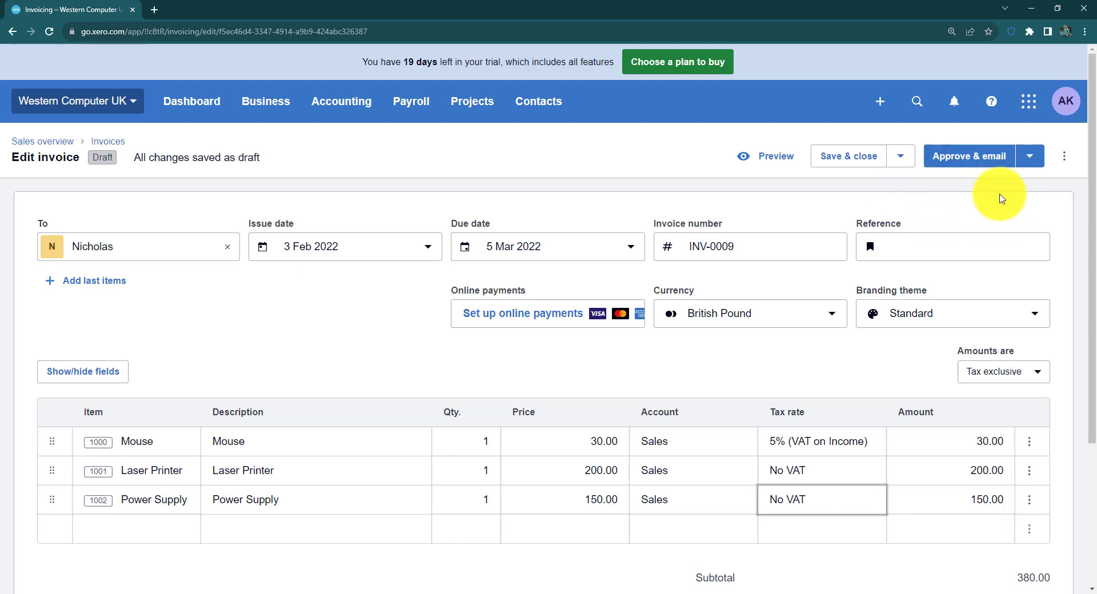
pyautogui.click(1029, 156)
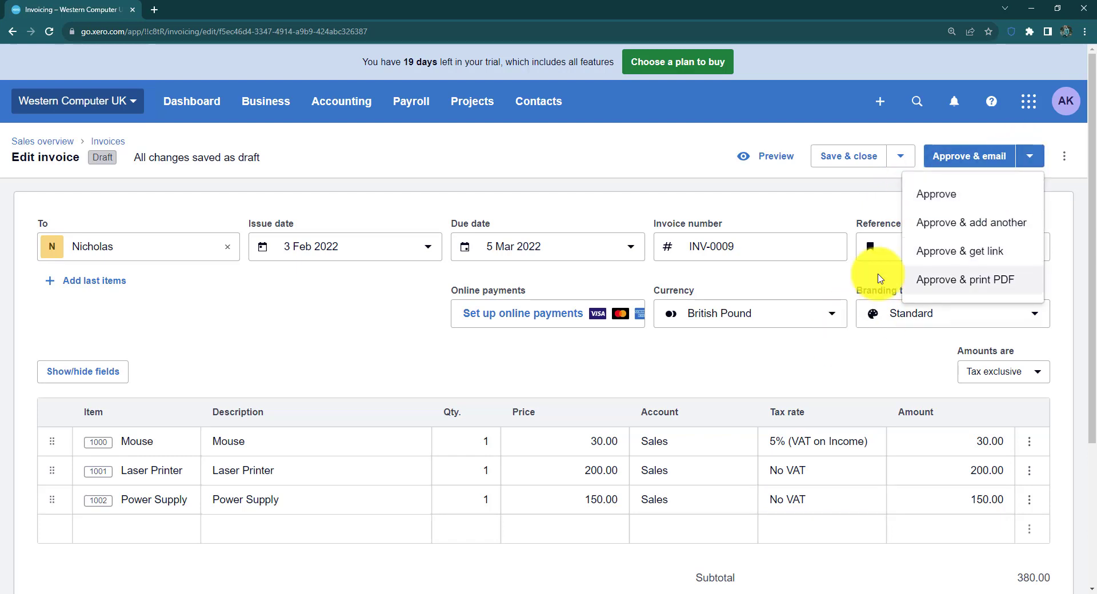
pyautogui.click(951, 195)
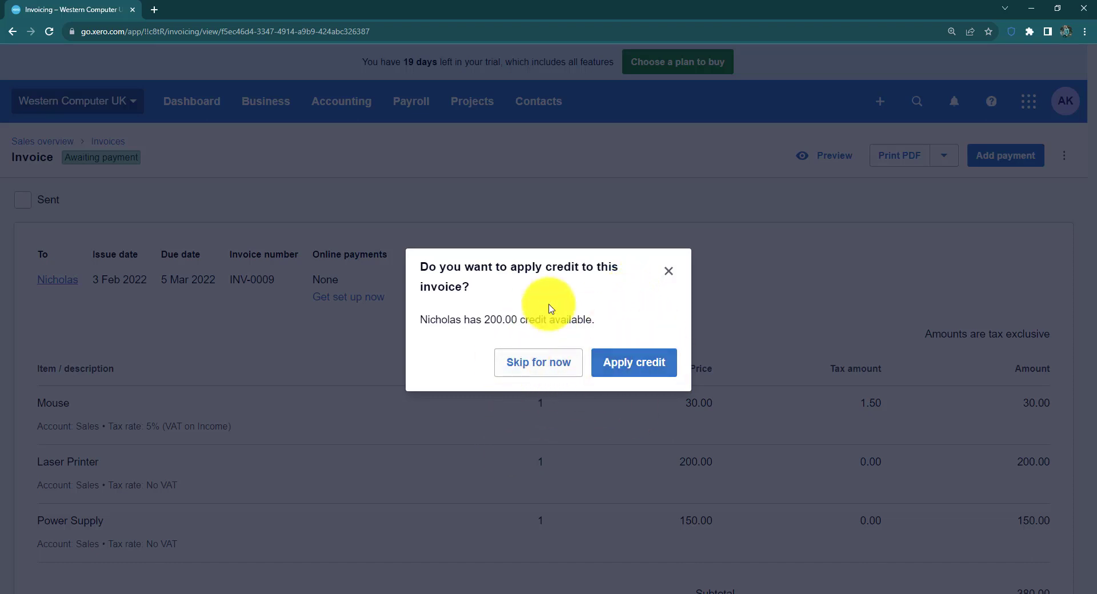
pyautogui.click(549, 369)
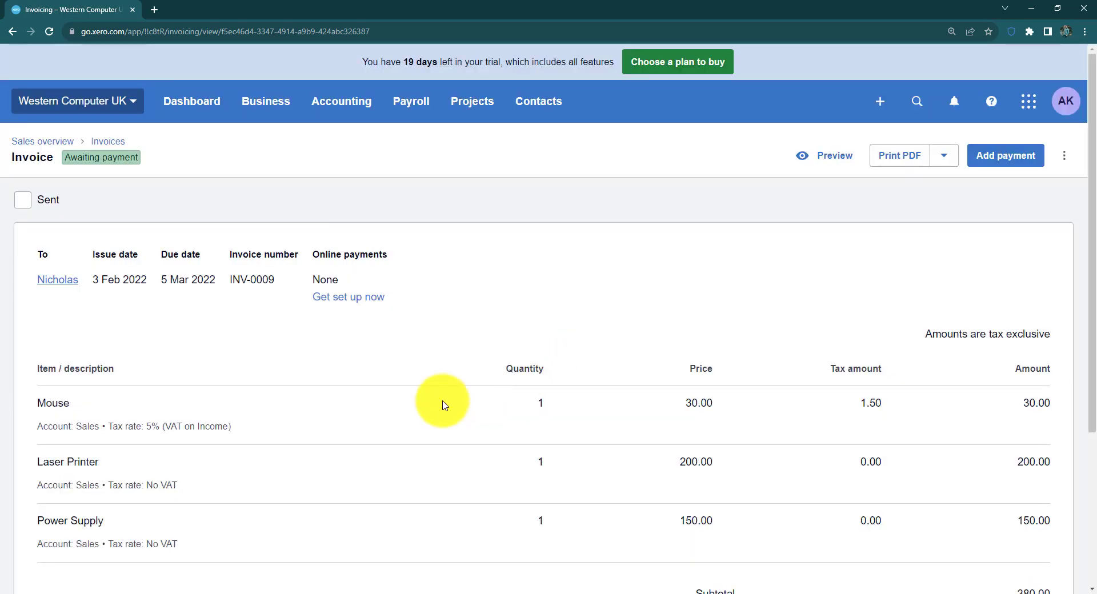
pyautogui.moveTo(1093, 251)
pyautogui.mouseDown()
pyautogui.moveTo(1094, 358)
pyautogui.moveTo(1092, 250)
pyautogui.mouseUp()
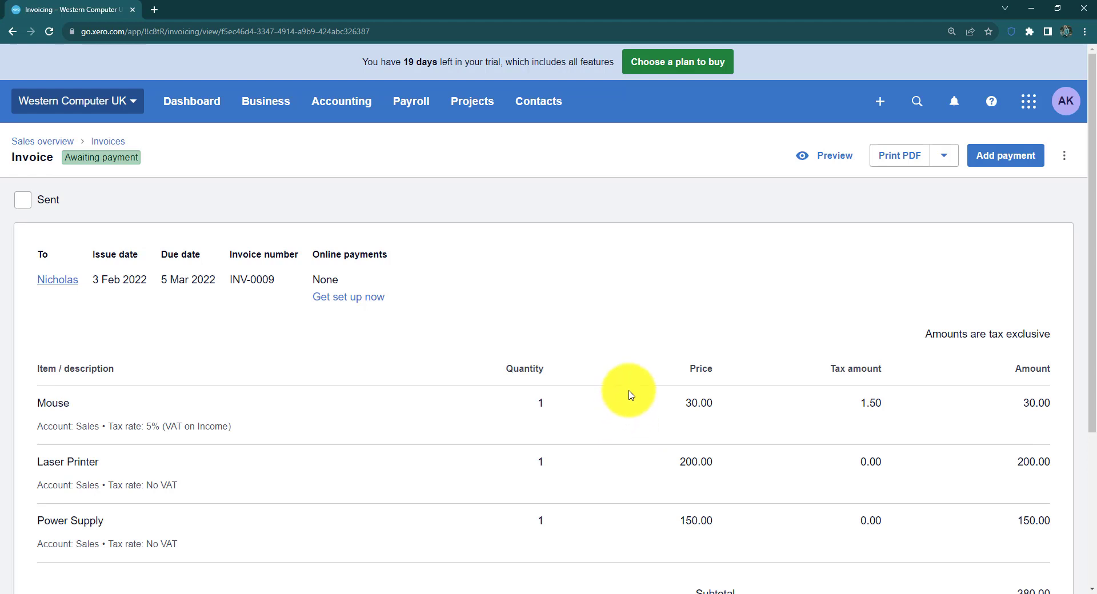
# - Open the customer's 5 Feb 2022 overpayment from the invoices awaiting payment and look through its available options
pyautogui.click(108, 141)
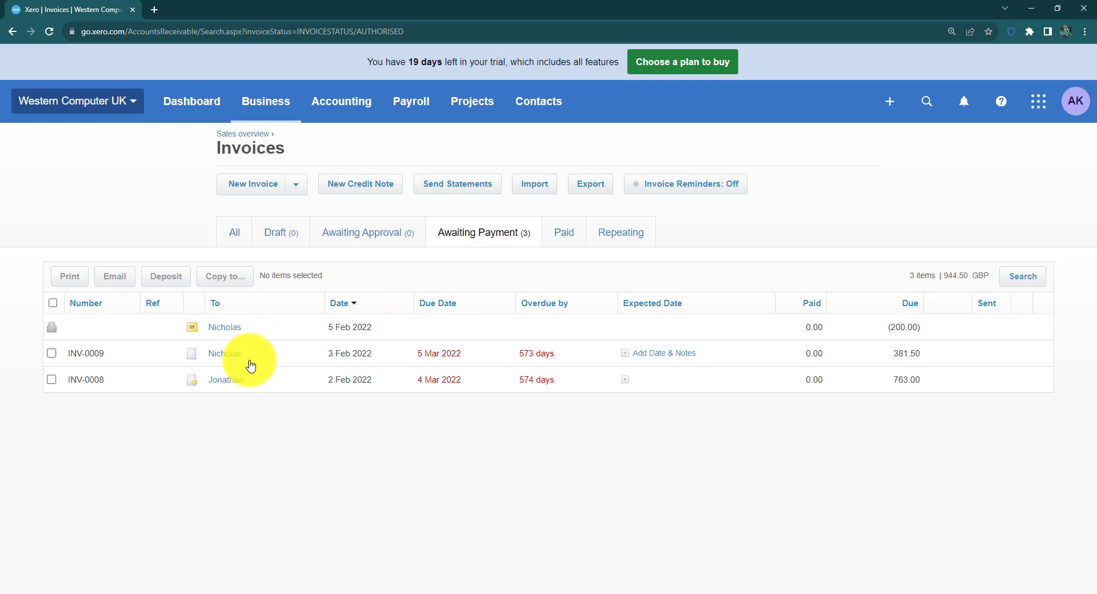
pyautogui.click(255, 328)
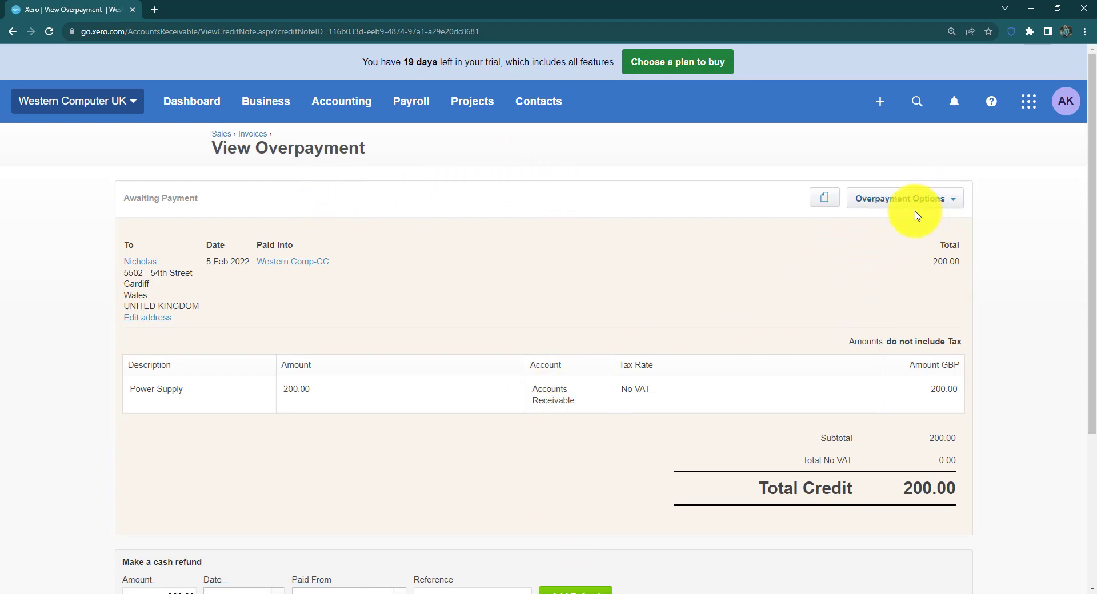
pyautogui.click(935, 204)
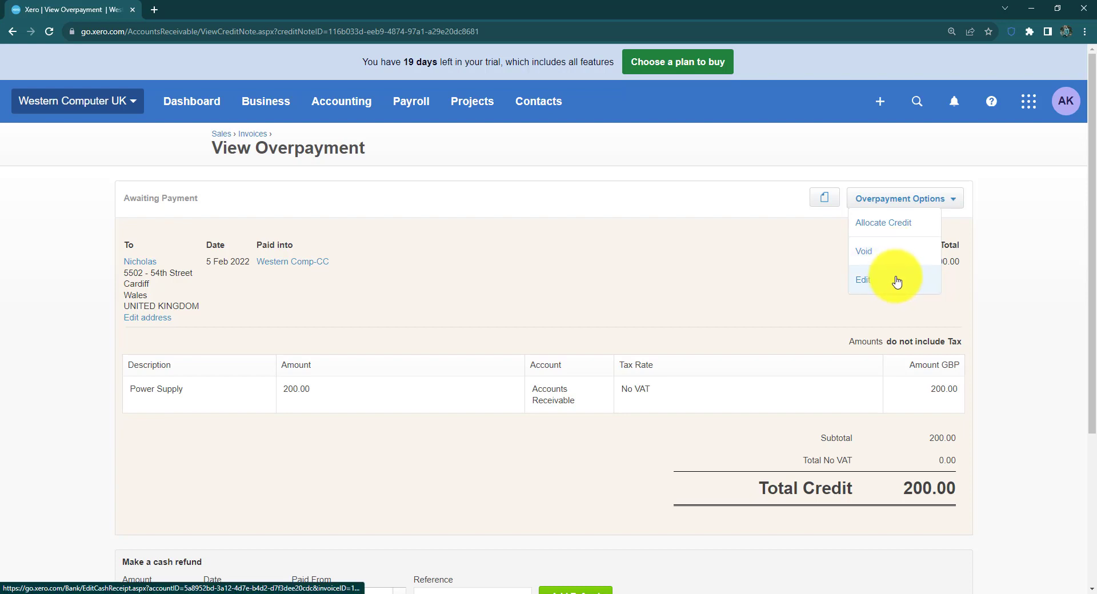
pyautogui.click(743, 197)
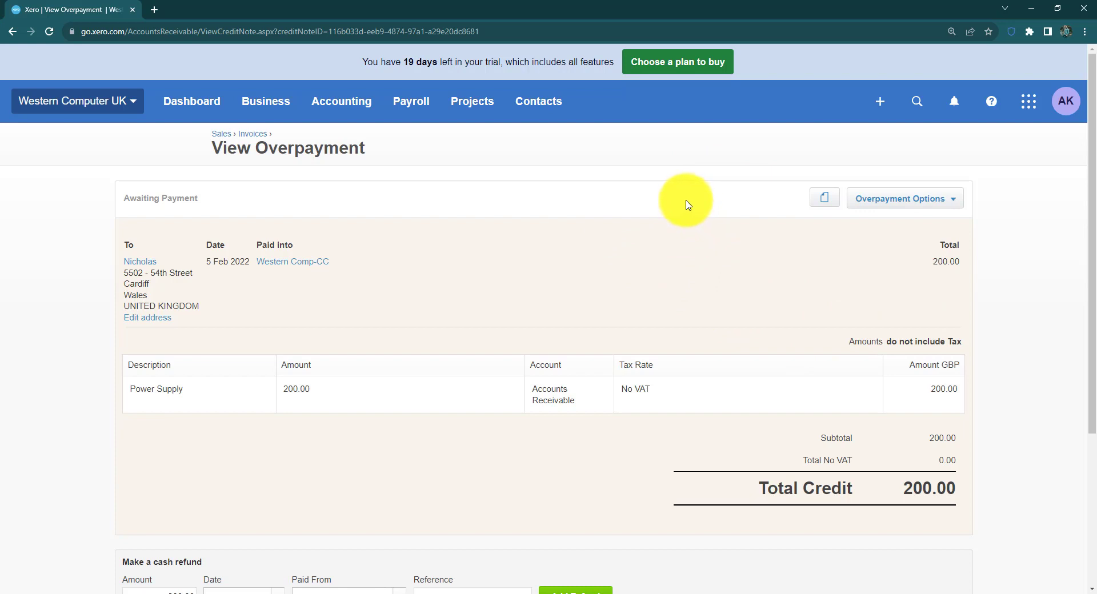
# - Allocate 200.00 of the overpayment's credit to the customer's 3 Feb 2022 invoice and review the allocation
pyautogui.click(901, 208)
pyautogui.click(896, 223)
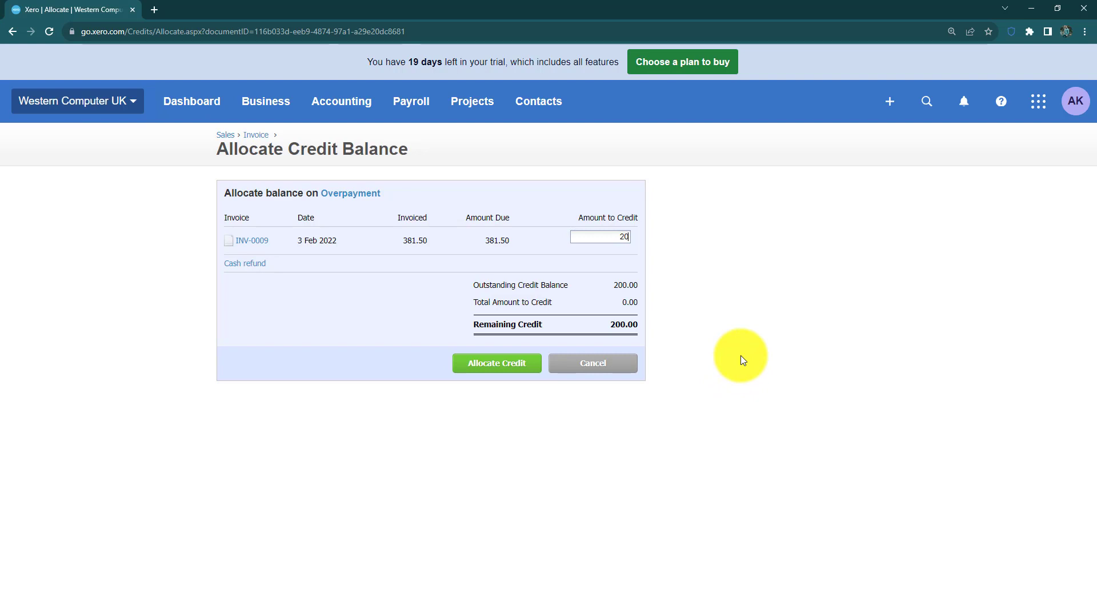
pyautogui.click(497, 364)
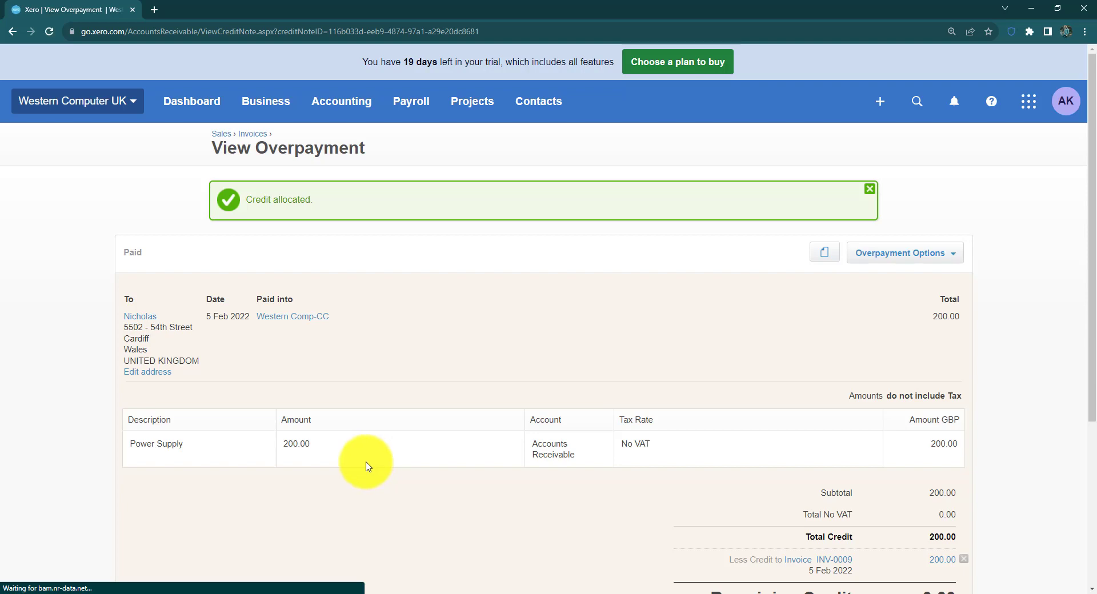
pyautogui.scroll(-3, 366, 466)
pyautogui.scroll(3, 409, 436)
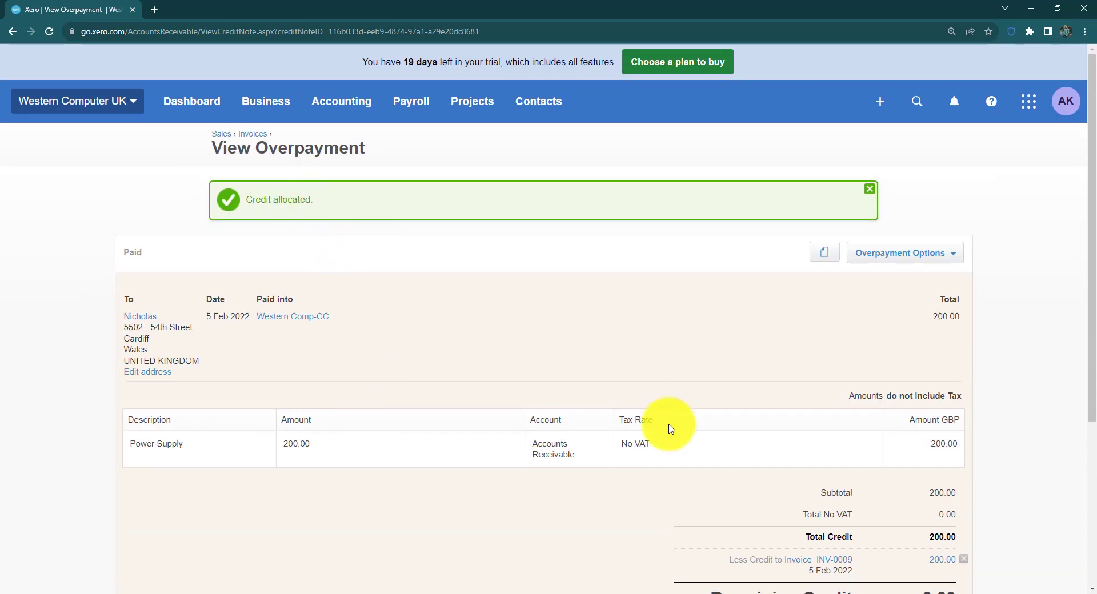
pyautogui.scroll(-3, 656, 436)
pyautogui.scroll(3, 641, 411)
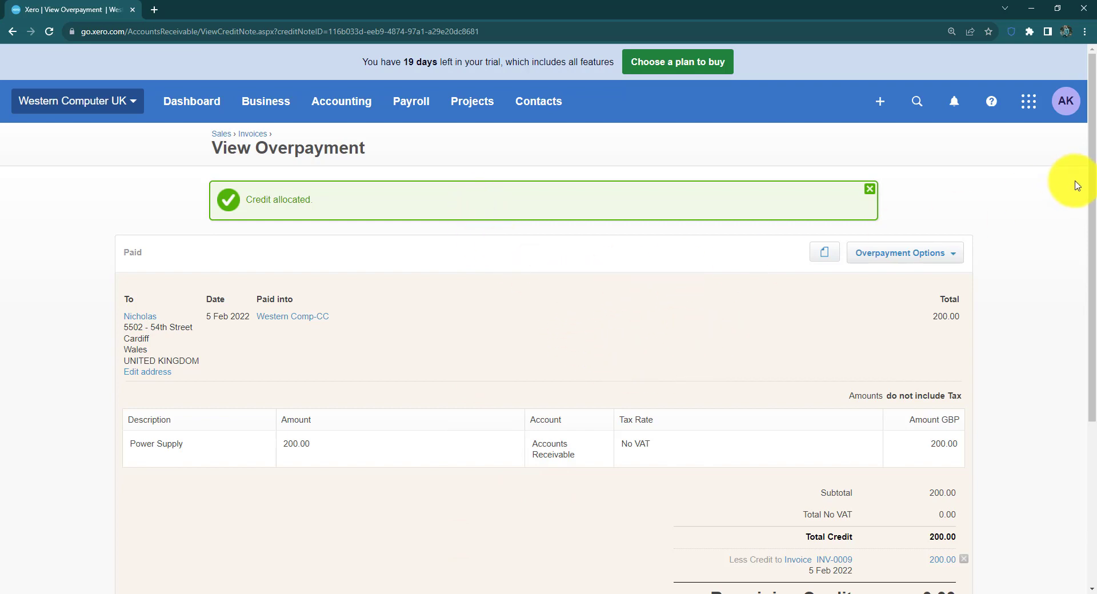
pyautogui.scroll(-3, 1080, 245)
pyautogui.scroll(3, 1080, 164)
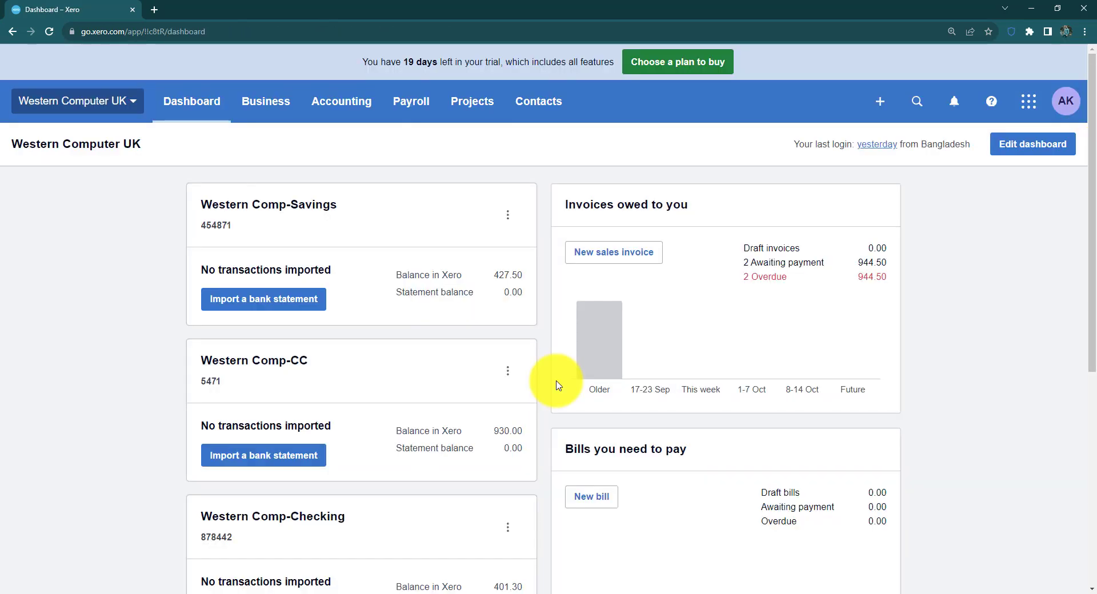
# - Start a new money transfer from the Western Comp-Checking account to the Western Comp-Savings account
pyautogui.click(882, 107)
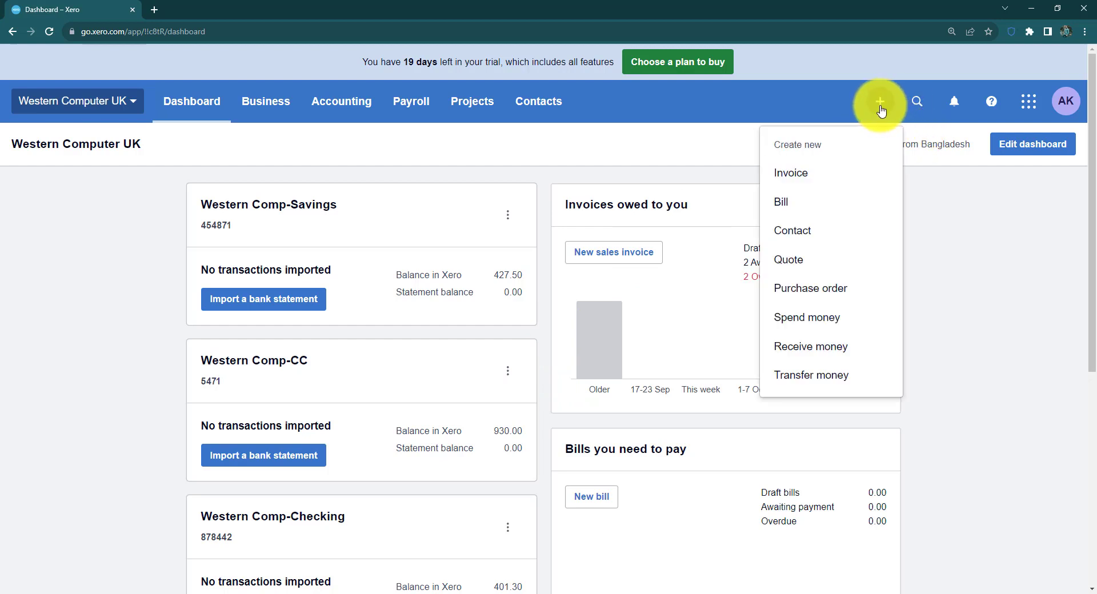
pyautogui.click(847, 378)
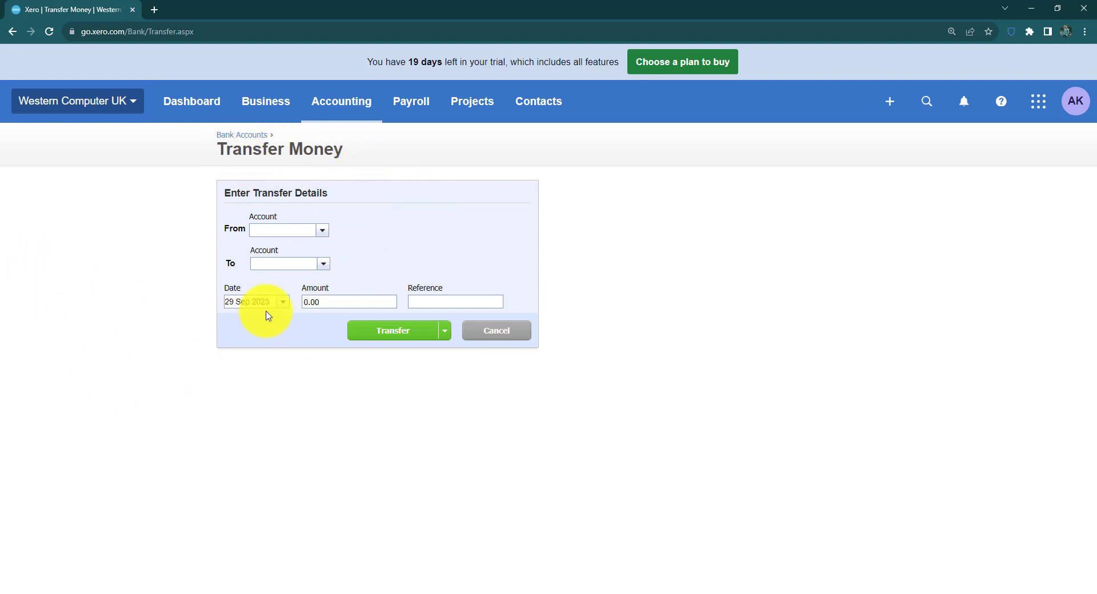
pyautogui.click(319, 235)
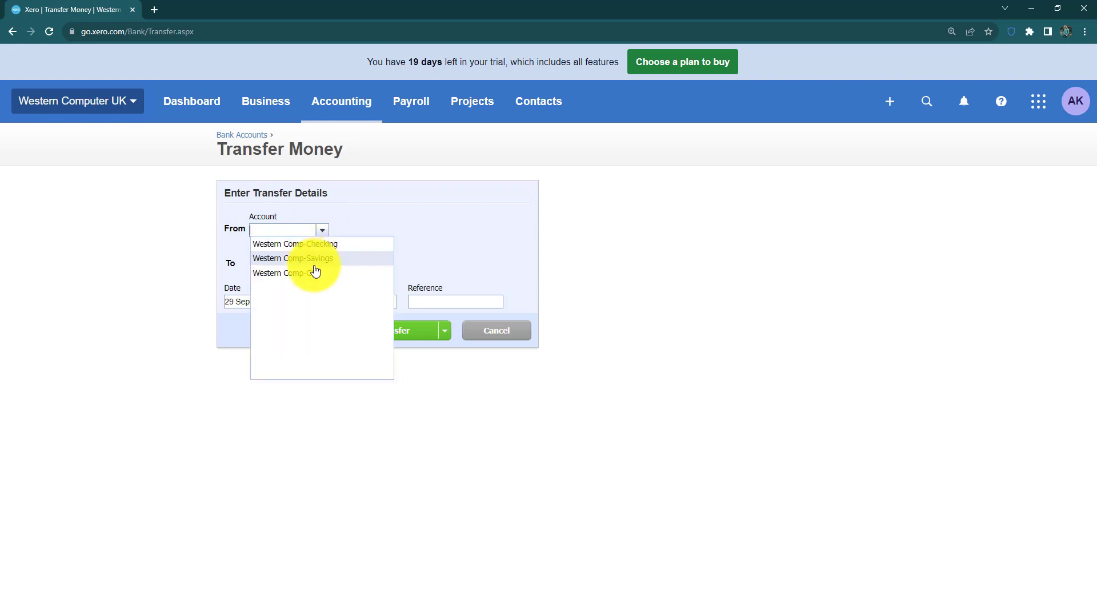
pyautogui.click(324, 246)
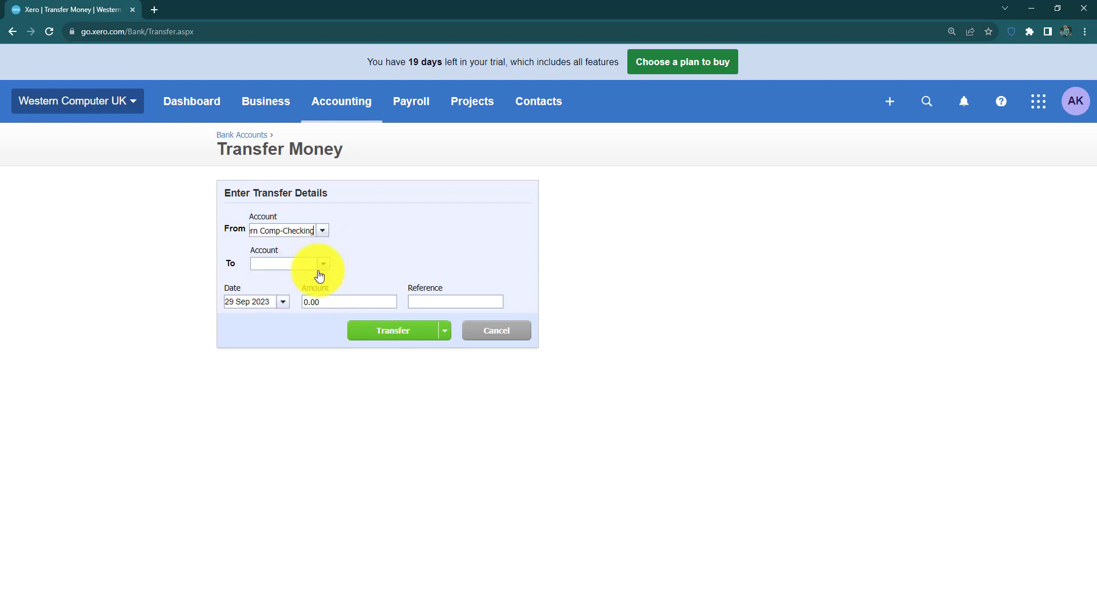
pyautogui.click(323, 265)
pyautogui.click(289, 295)
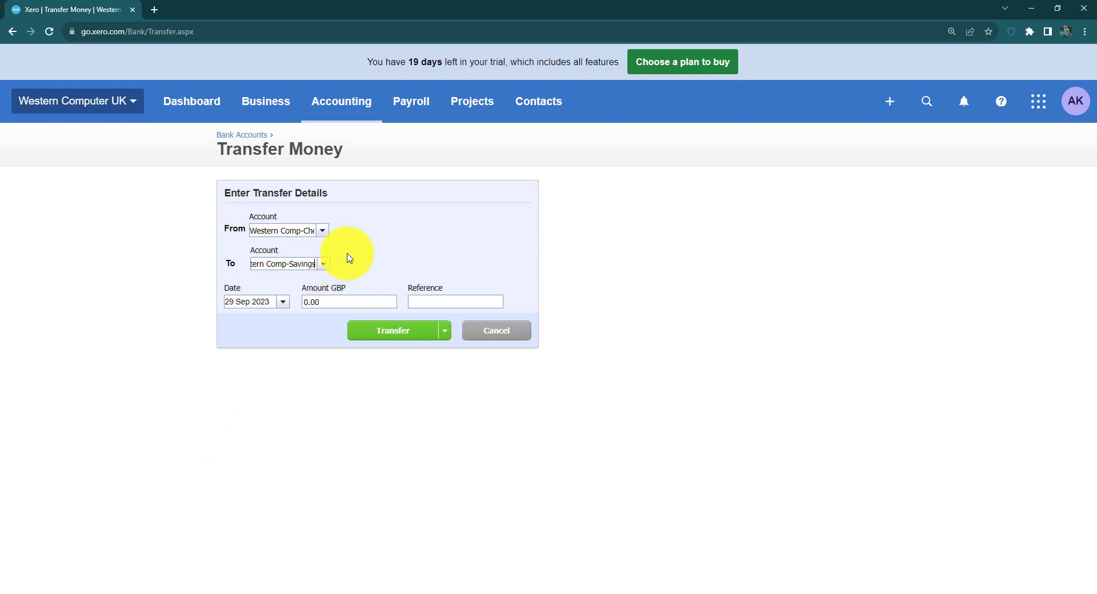
# - Set the transfer date to 10 Feb 2022
pyautogui.click(283, 301)
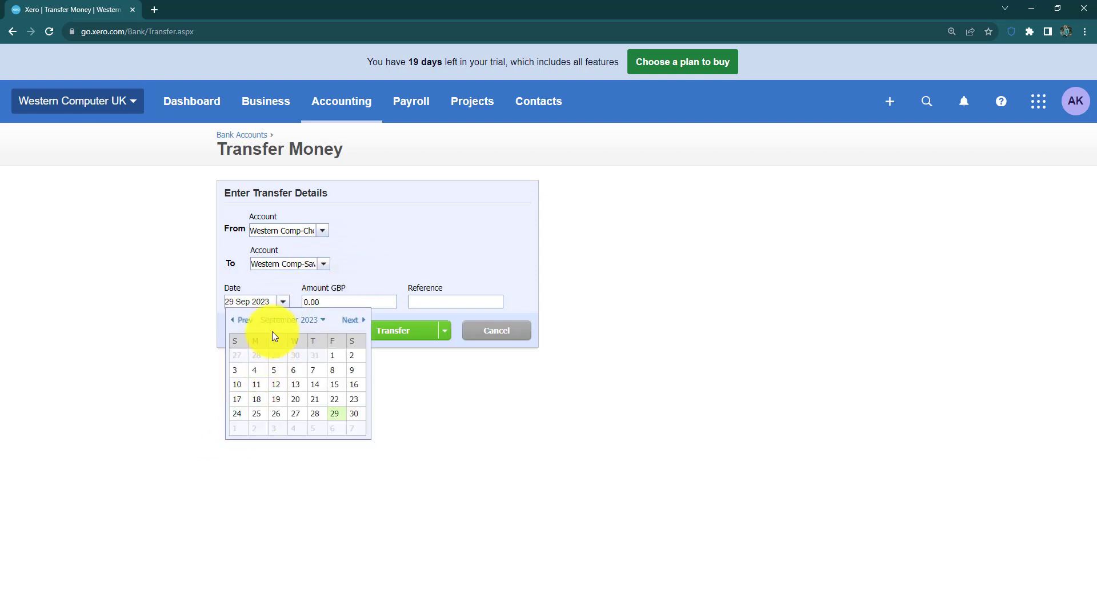
pyautogui.click(286, 320)
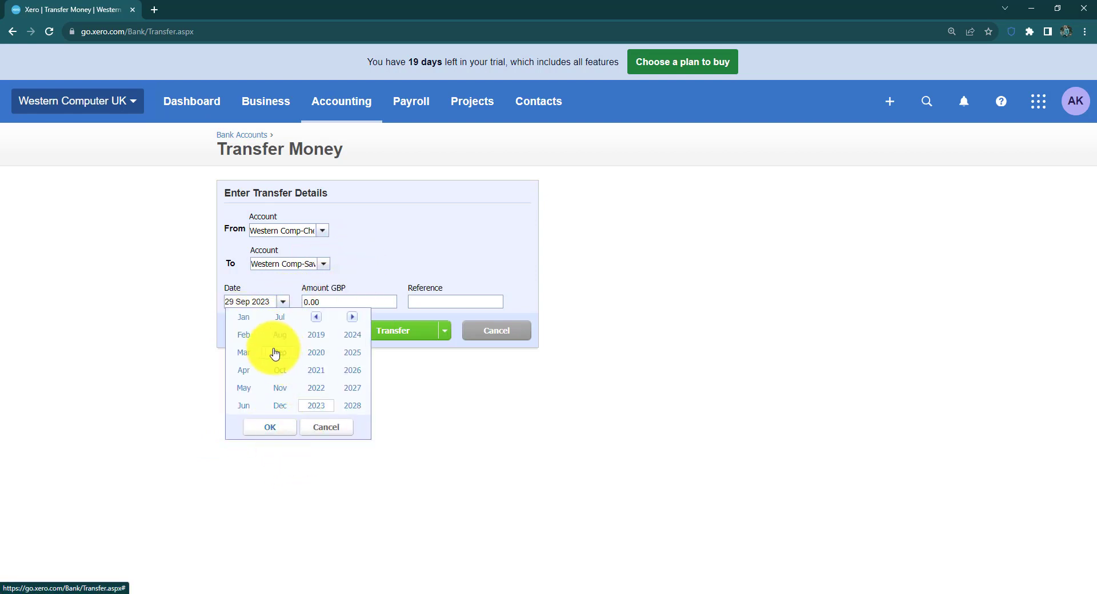
pyautogui.click(251, 339)
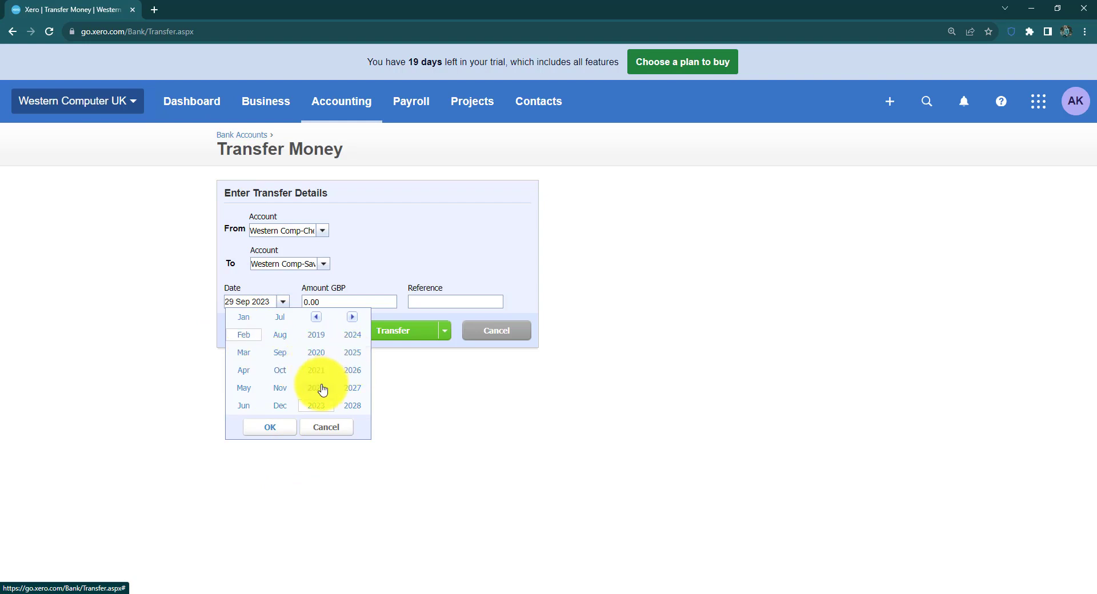
pyautogui.click(318, 388)
pyautogui.click(285, 428)
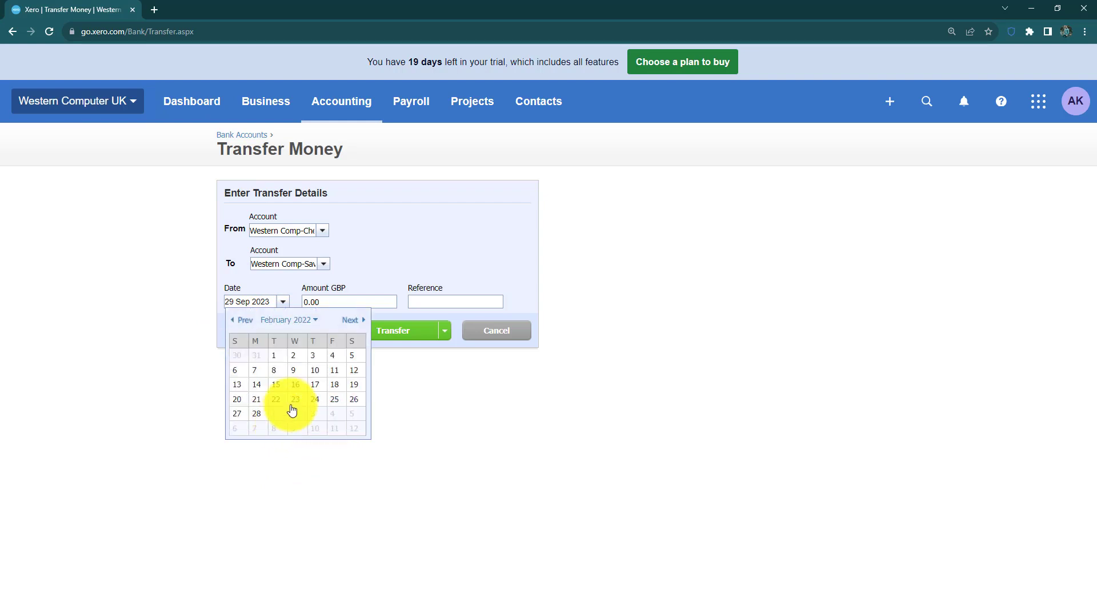
pyautogui.click(319, 377)
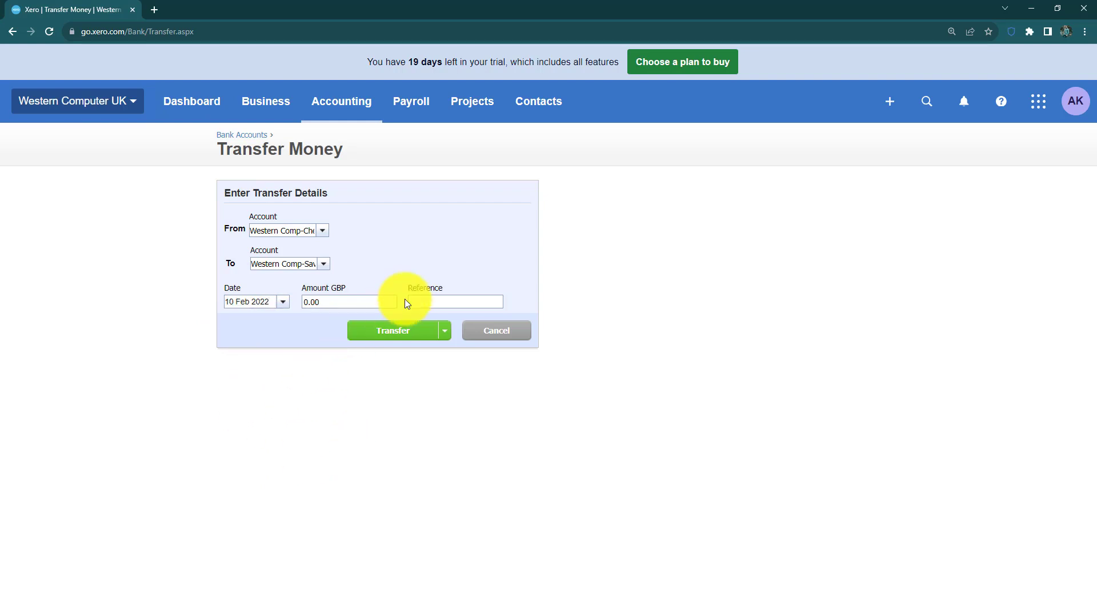
# - Set the transfer amount to 100 GBP and complete the transfer without adding another
pyautogui.click(382, 303)
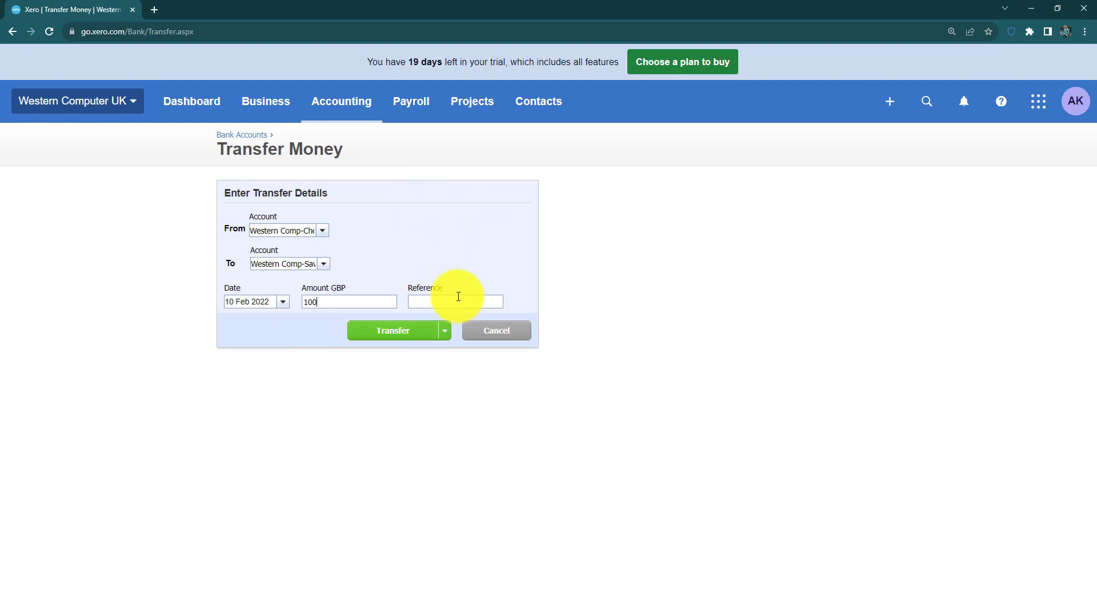
pyautogui.click(447, 335)
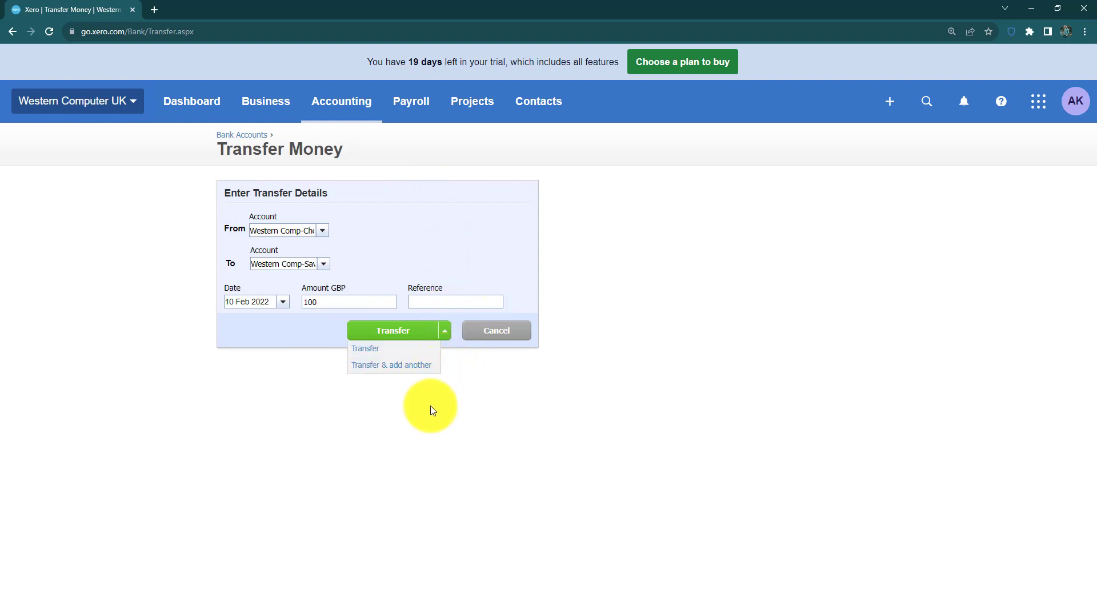
pyautogui.click(413, 359)
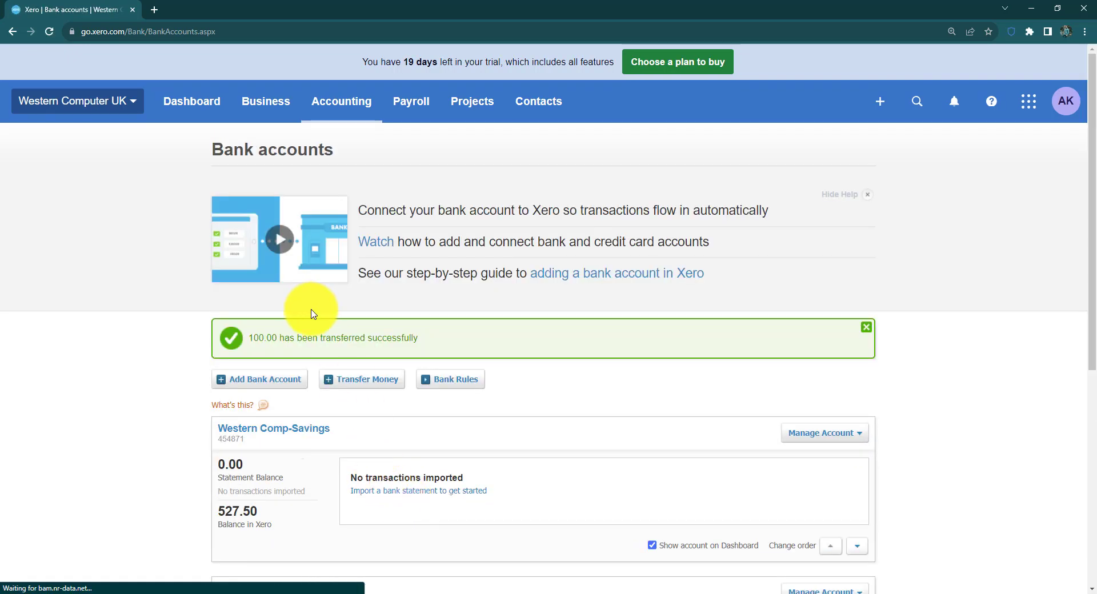
# - Review the Xero balances of the savings, credit card and checking accounts on the bank accounts page after the transfer
pyautogui.scroll(-5, 487, 366)
pyautogui.scroll(3, 485, 377)
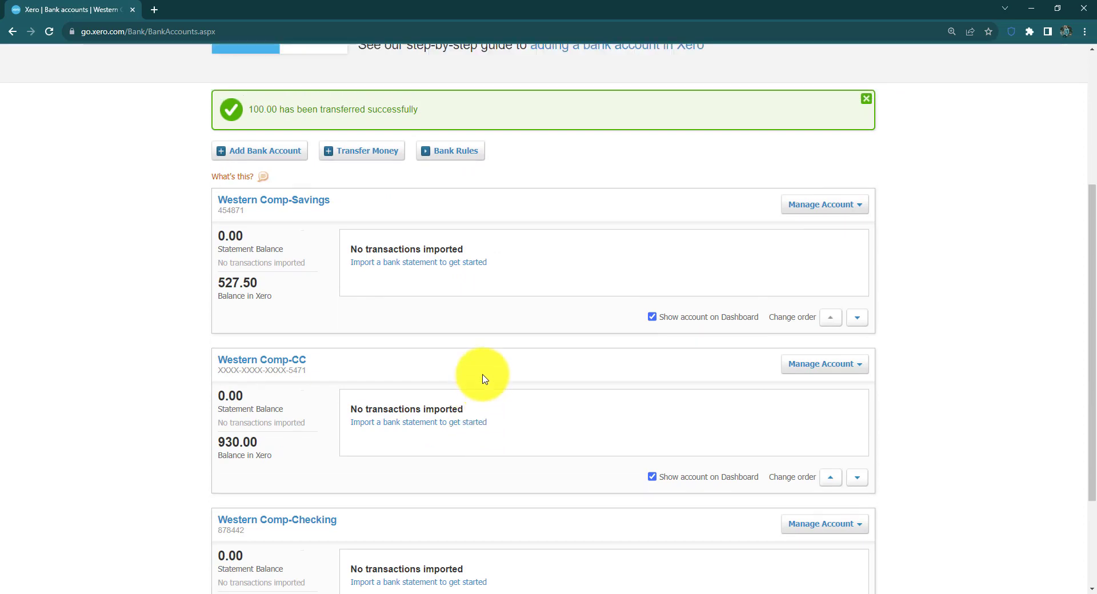
pyautogui.scroll(3, 476, 384)
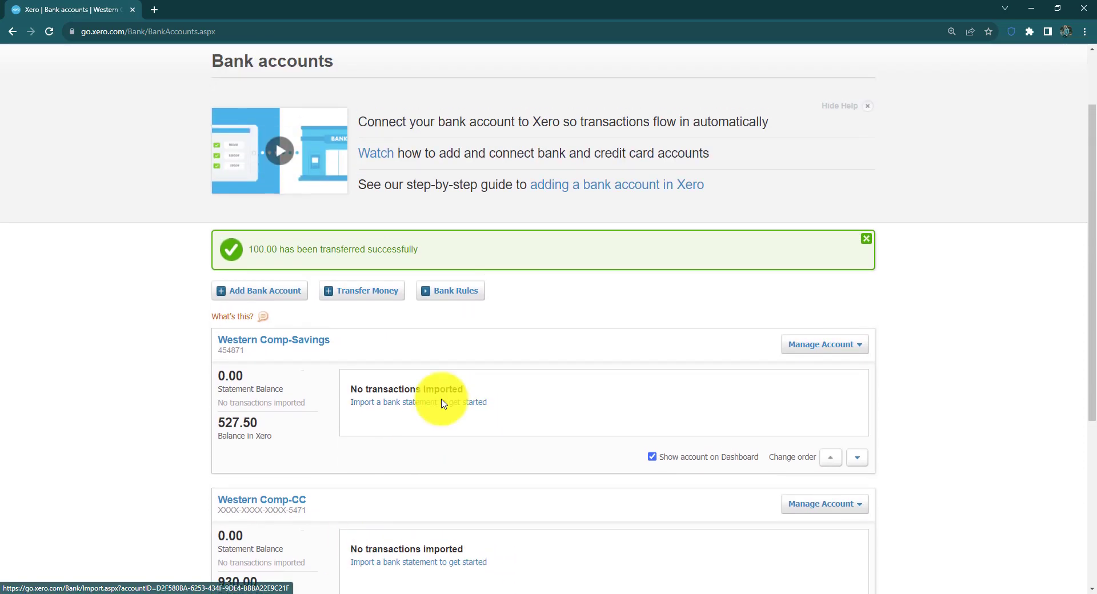
pyautogui.scroll(-4, 490, 360)
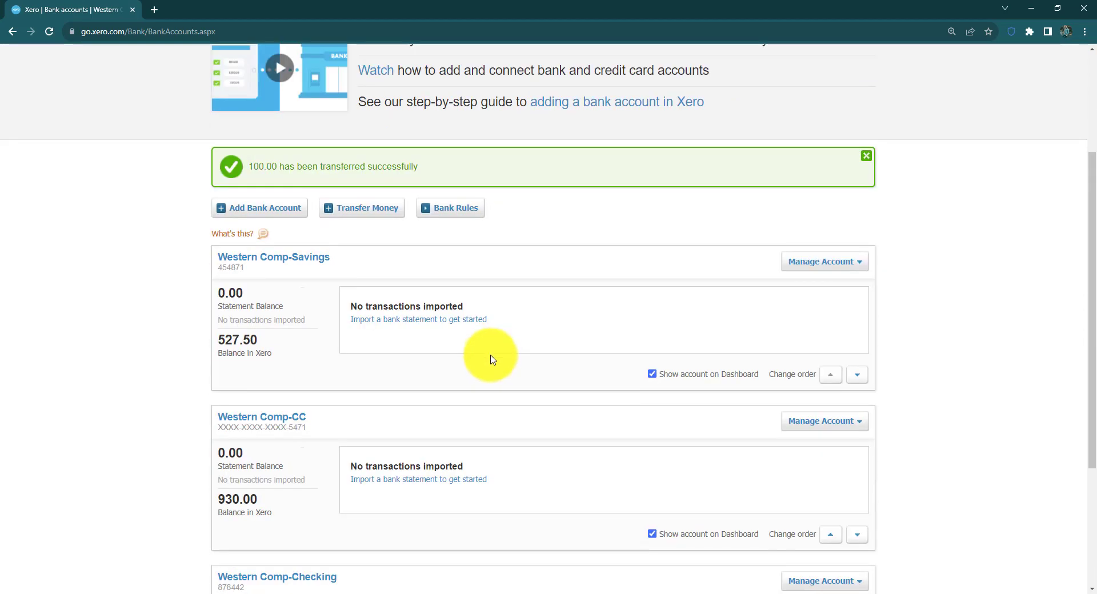
pyautogui.scroll(5, 485, 370)
pyautogui.click(888, 108)
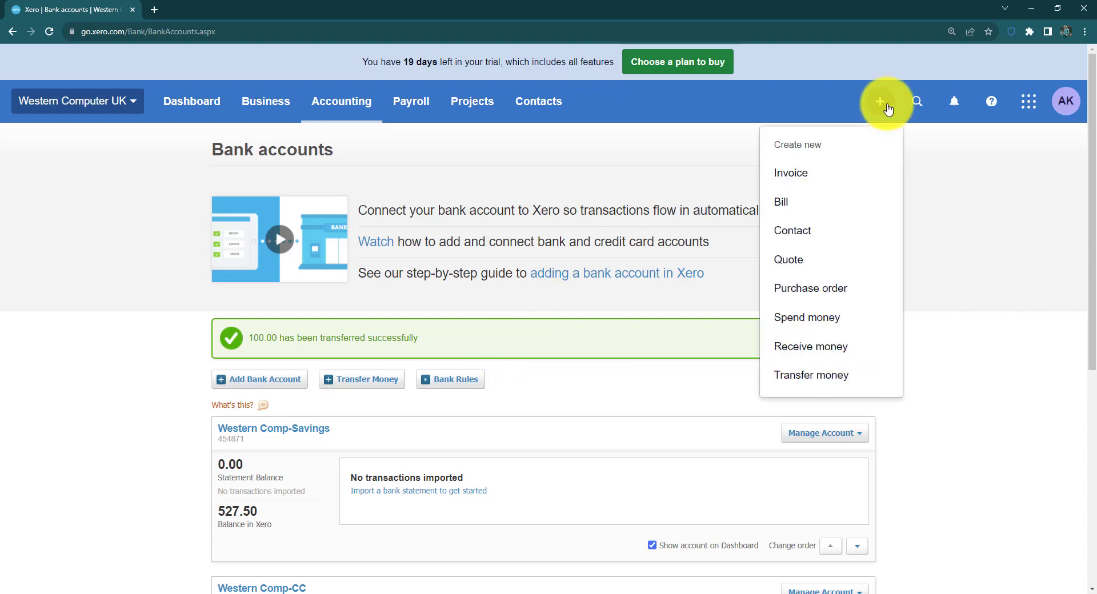
pyautogui.click(967, 318)
pyautogui.scroll(-3, 740, 456)
pyautogui.scroll(-3, 304, 440)
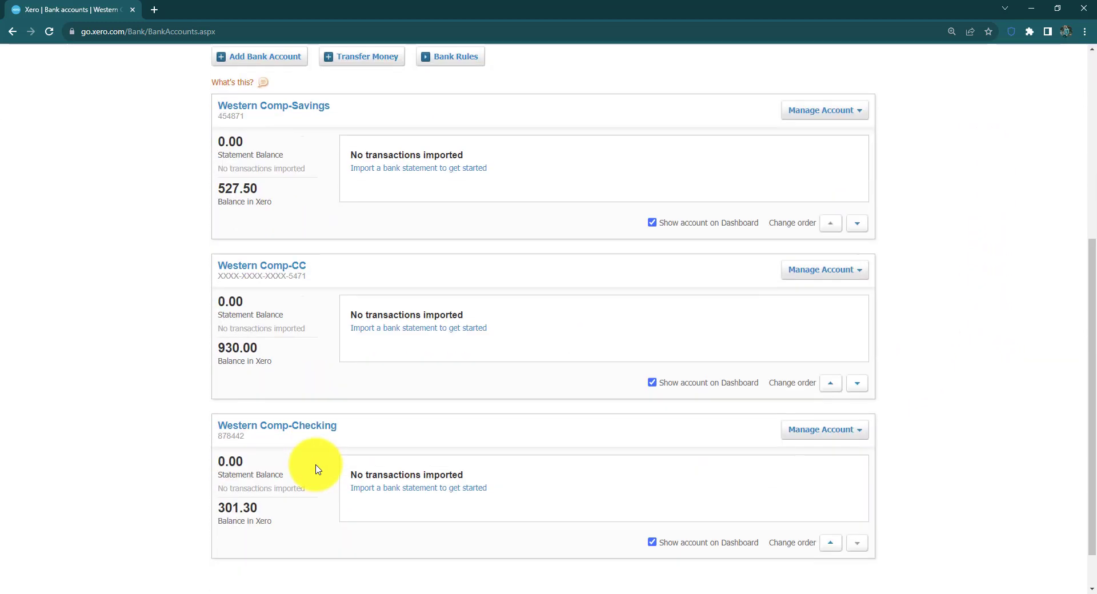
pyautogui.scroll(5, 314, 465)
pyautogui.scroll(1, 334, 448)
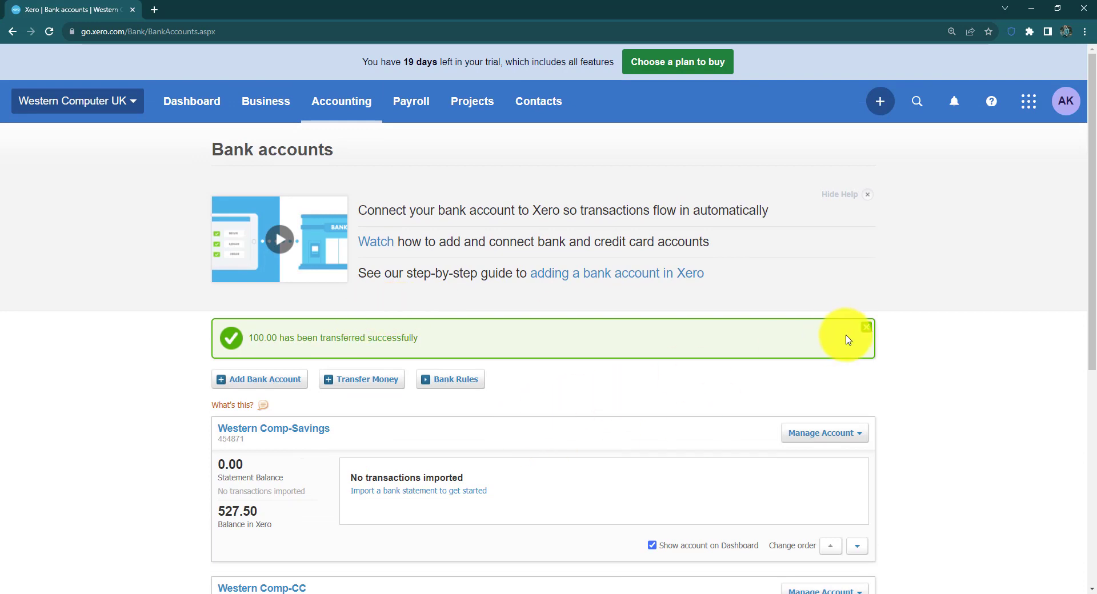
pyautogui.scroll(-4, 1080, 306)
pyautogui.scroll(3, 1063, 280)
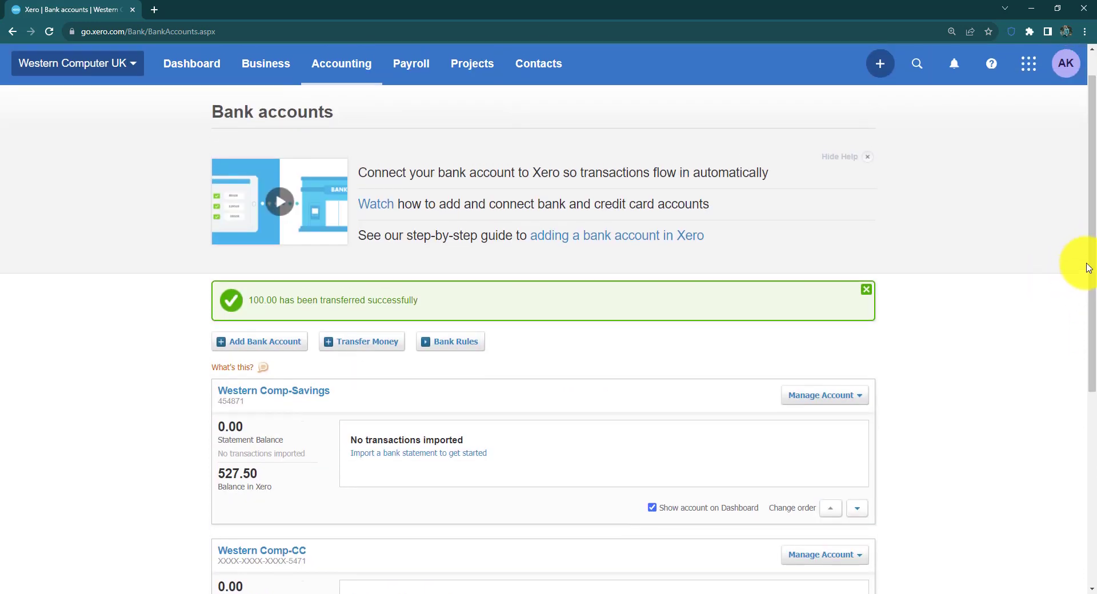
pyautogui.scroll(1, 1083, 240)
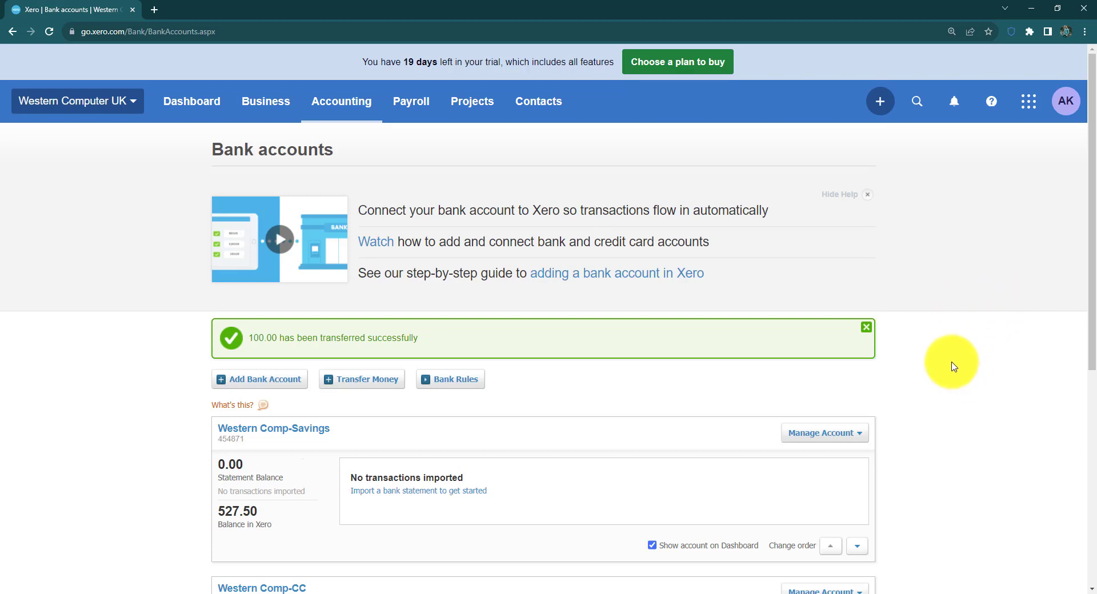
pyautogui.click(876, 96)
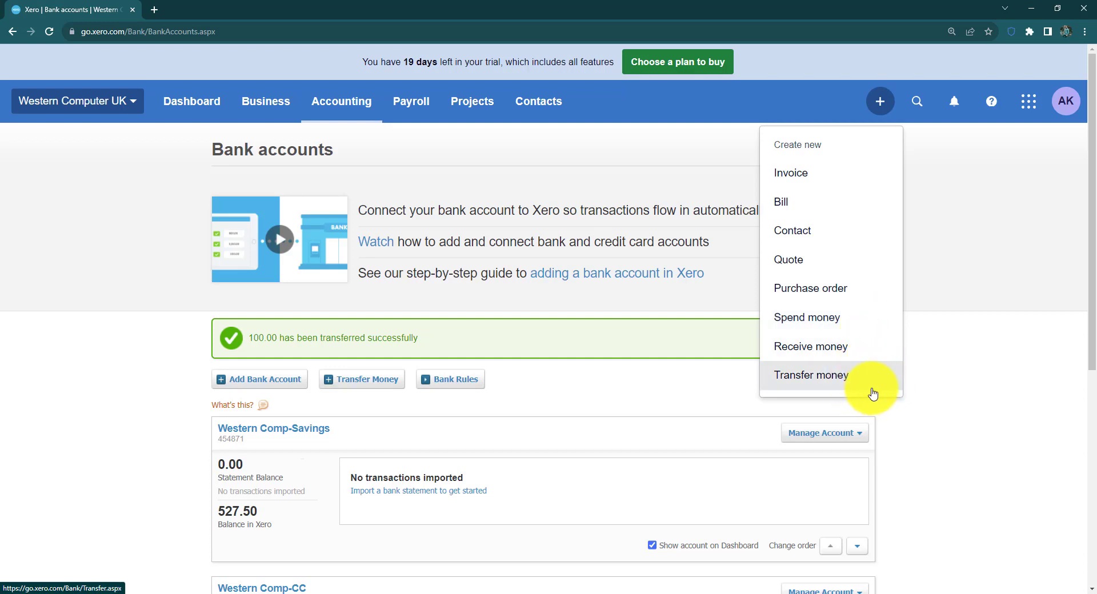
pyautogui.click(22, 411)
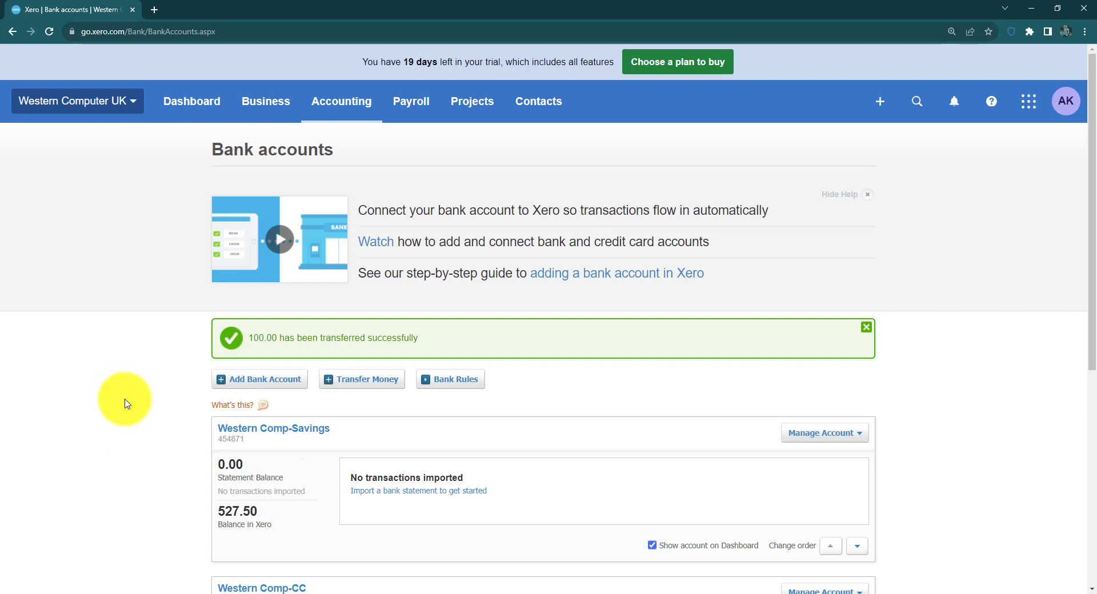
pyautogui.click(491, 593)
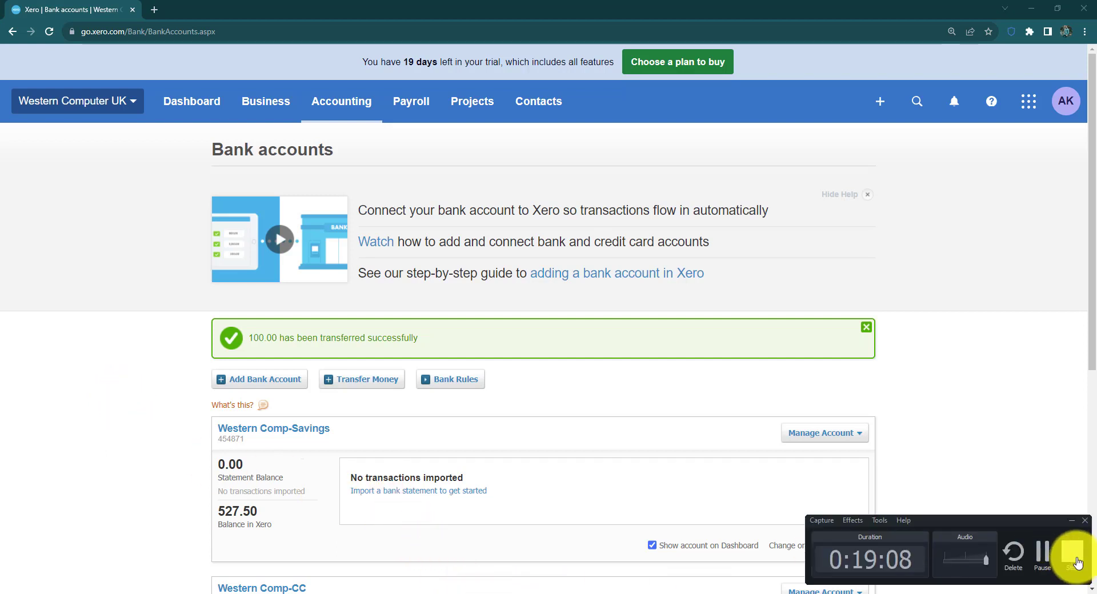